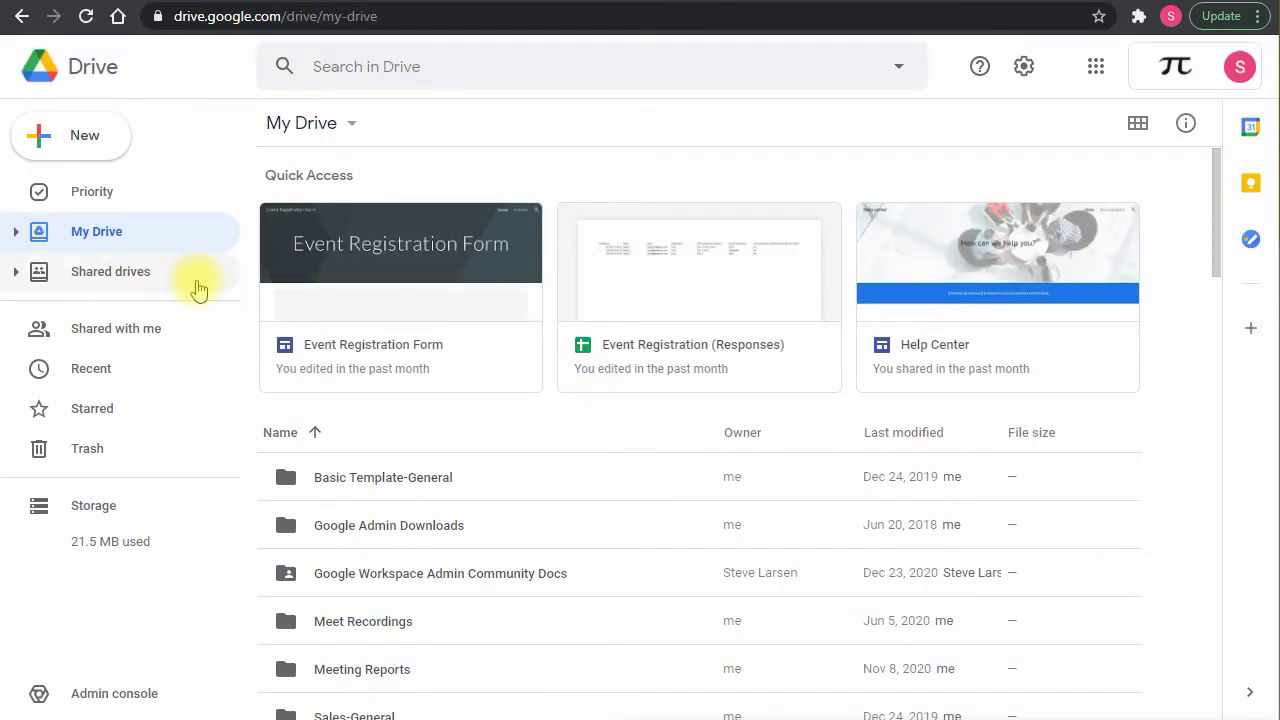
Step: Create a new shared drive named "HR Documents"
{"action": "left_click", "coordinate": [131, 278]}
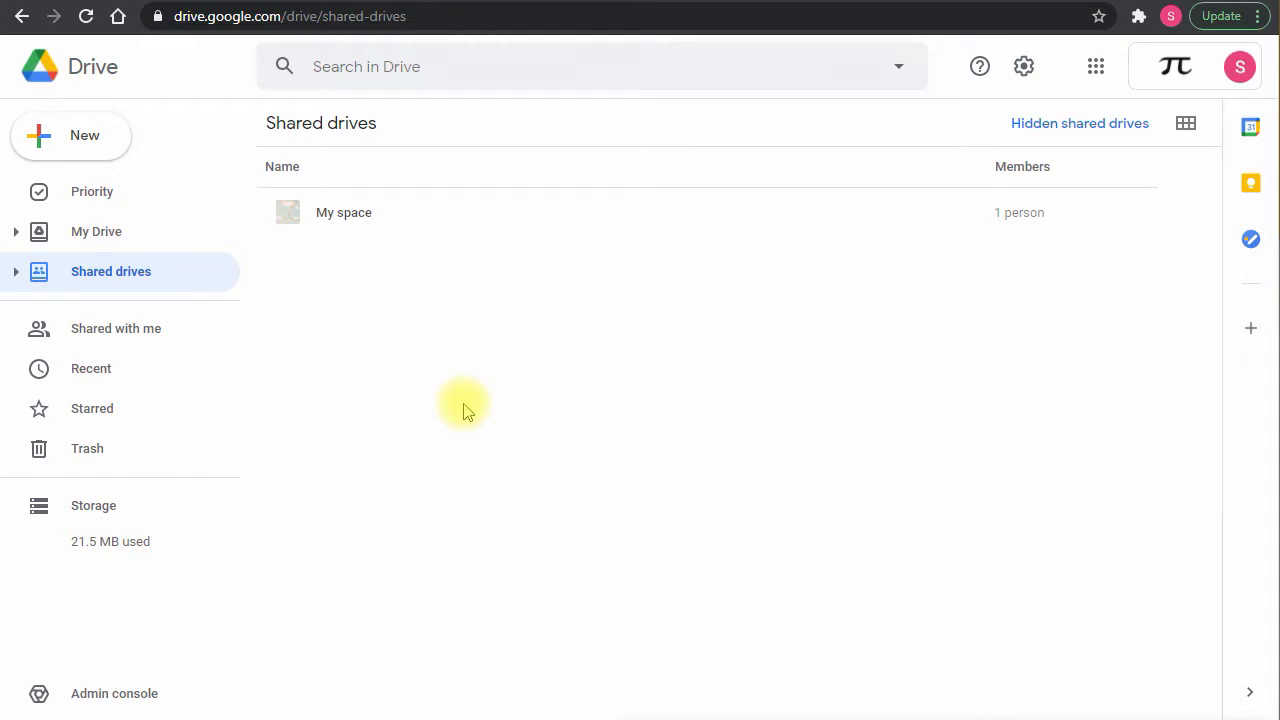
{"action": "left_click", "coordinate": [112, 137]}
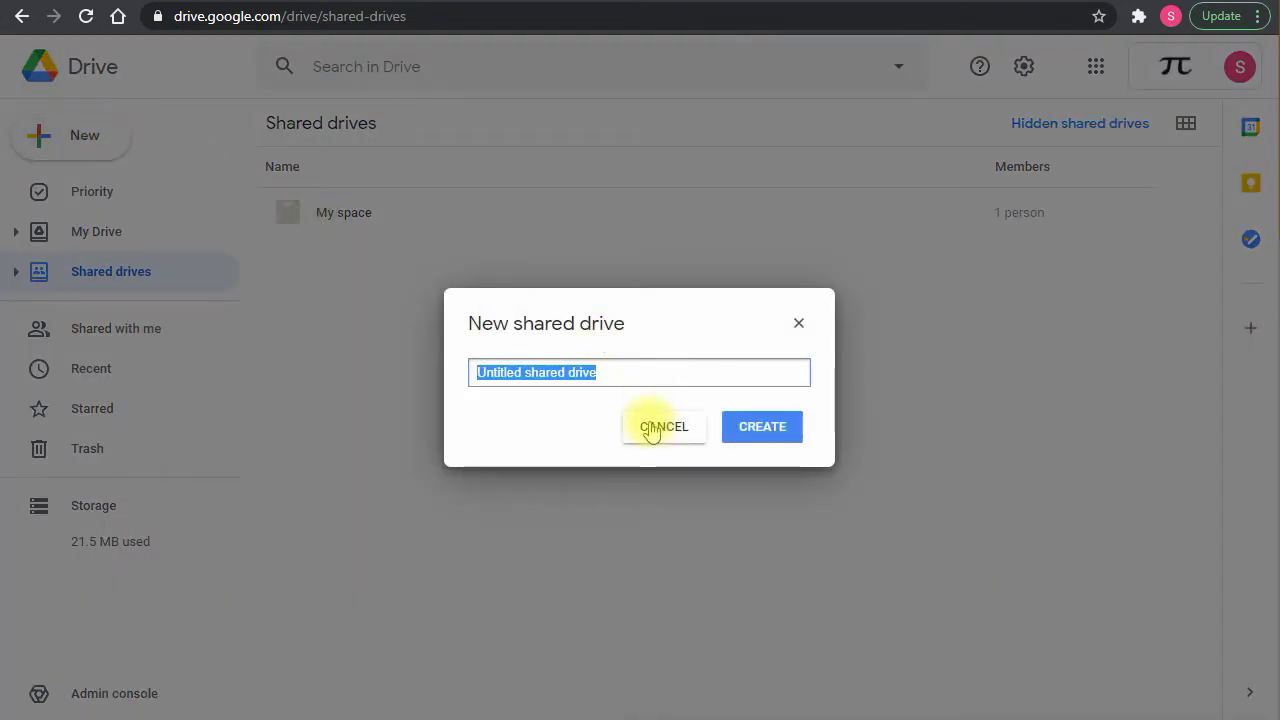
{"action": "type", "text": "HR Documents"}
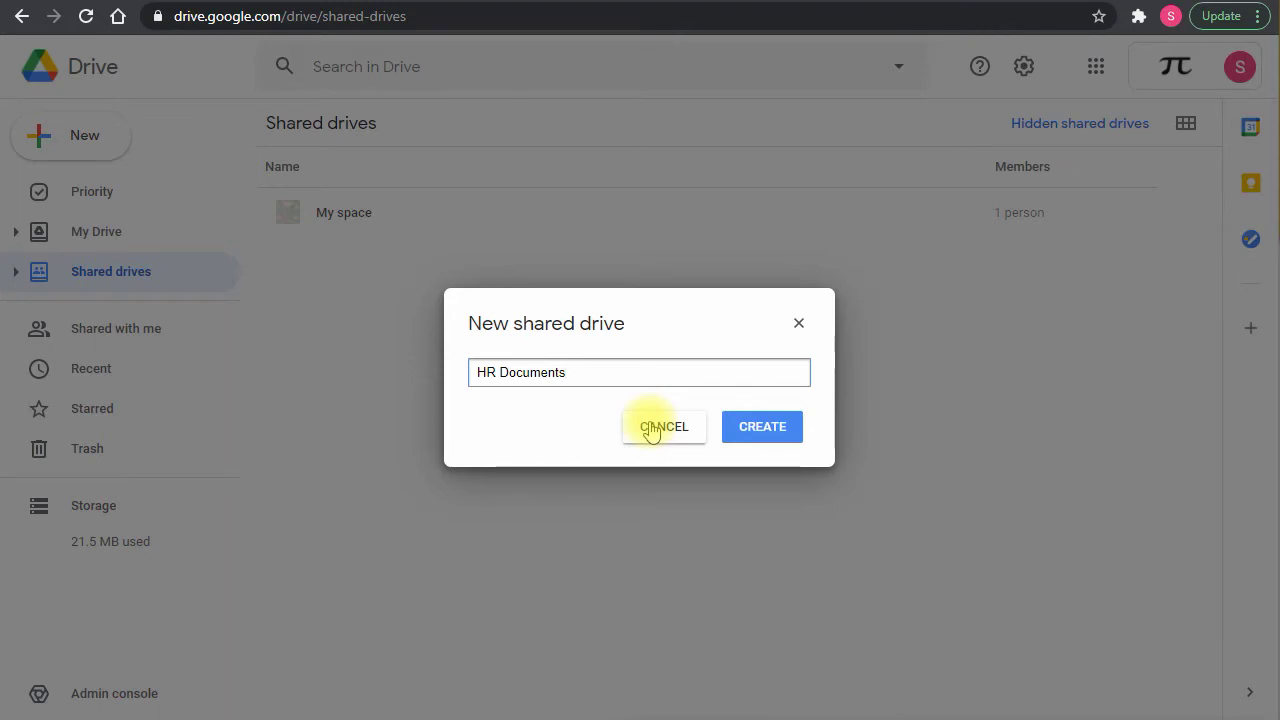
{"action": "left_click", "coordinate": [764, 432]}
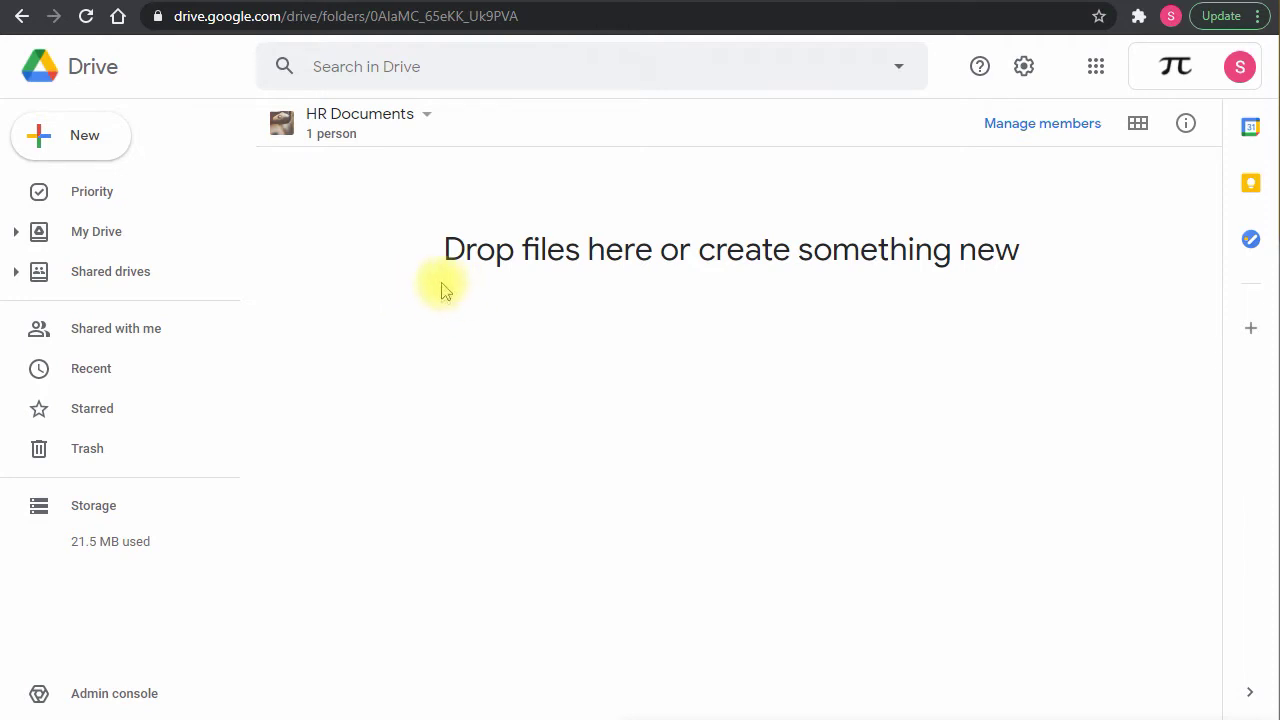
Step: Create a folder named "Forms" in the HR Documents shared drive
{"action": "right_click", "coordinate": [353, 262]}
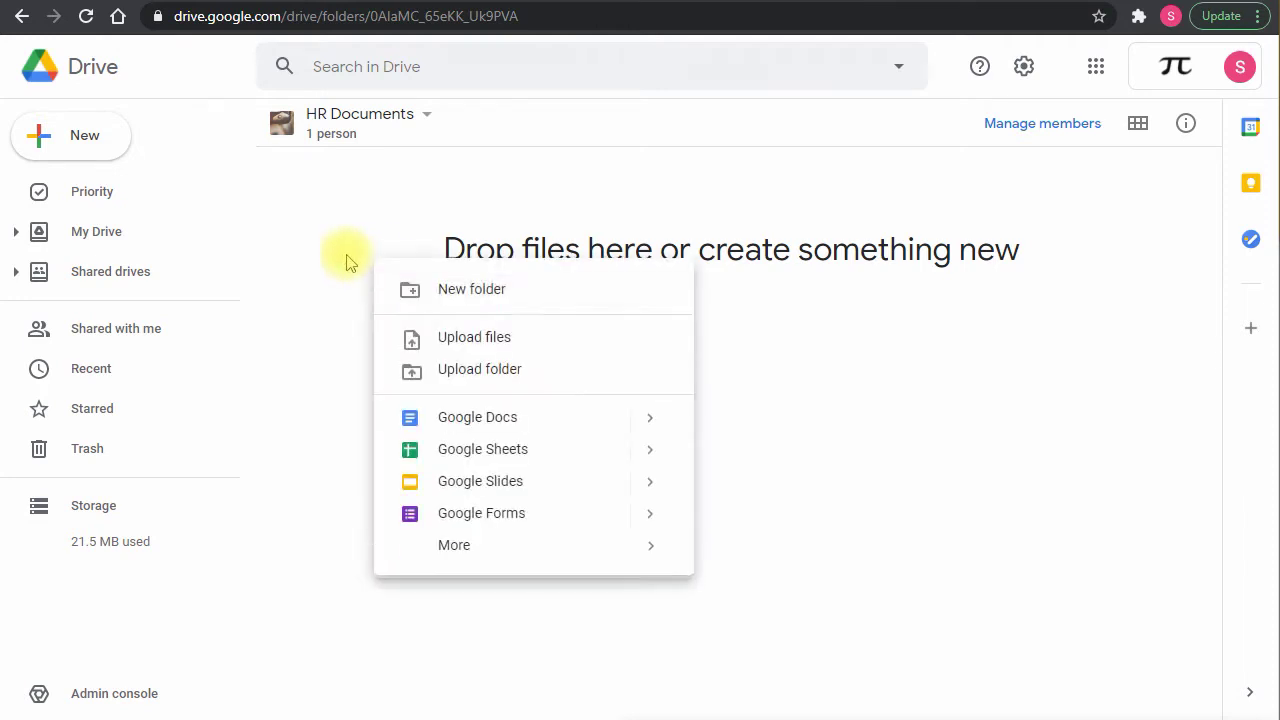
{"action": "left_click", "coordinate": [456, 289]}
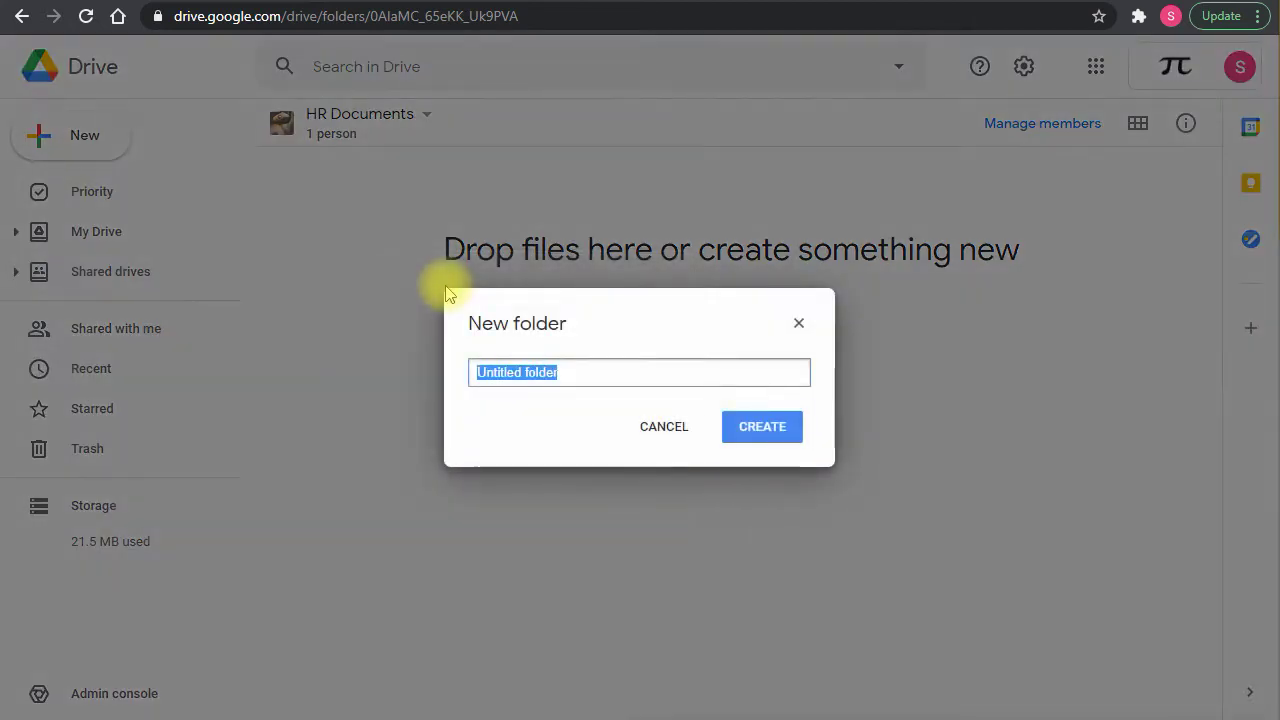
{"action": "type", "text": "Forms"}
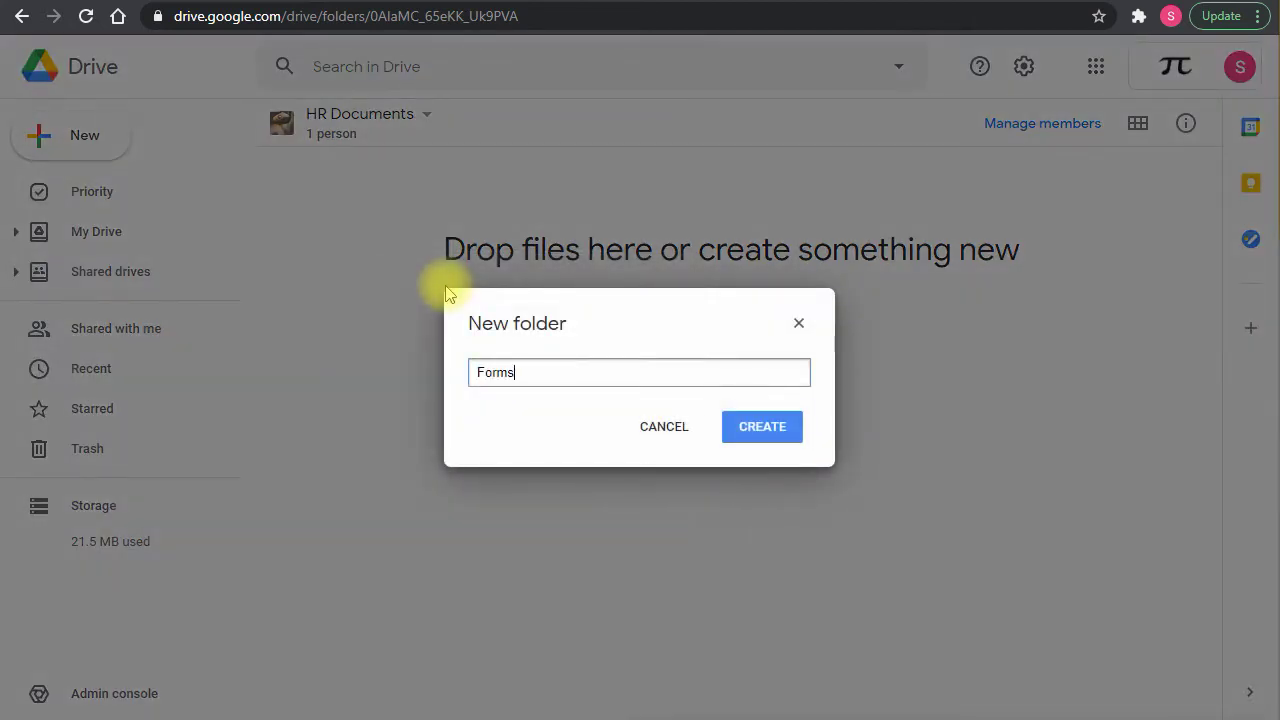
{"action": "left_click", "coordinate": [776, 437]}
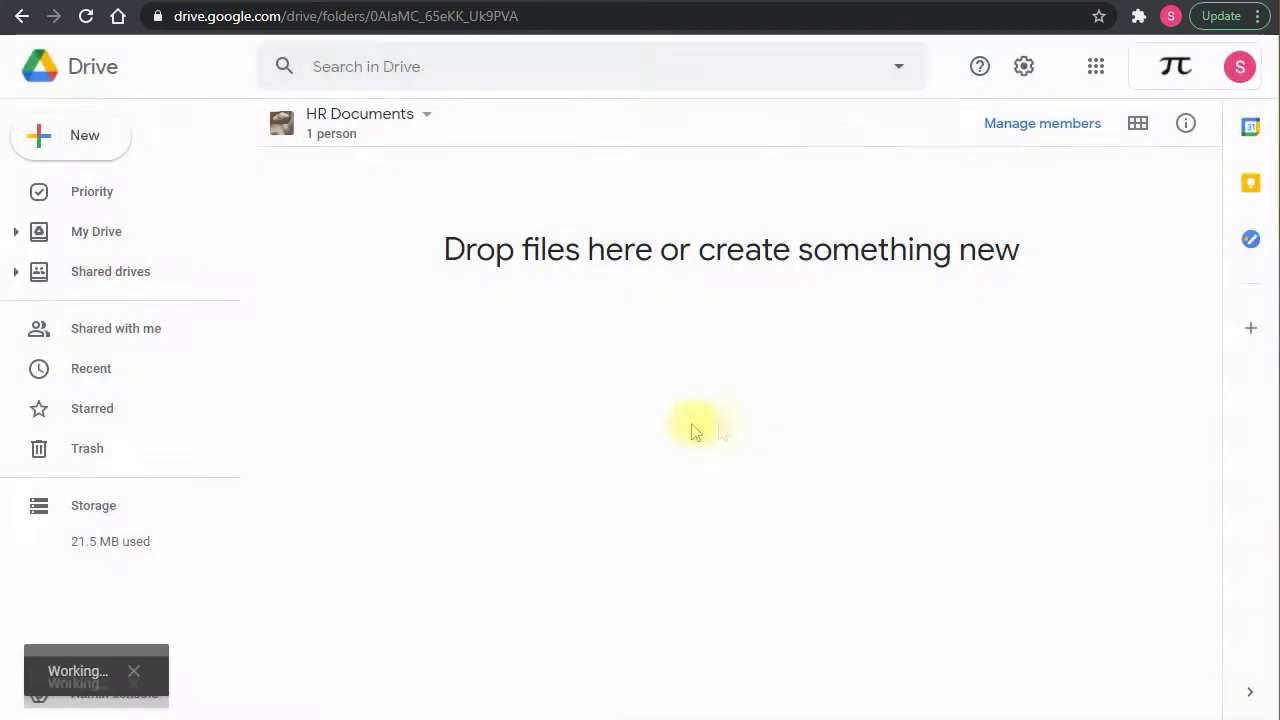
Step: Add a folder named "Documents" to the HR Documents shared drive
{"action": "right_click", "coordinate": [423, 349]}
{"action": "left_click", "coordinate": [486, 374]}
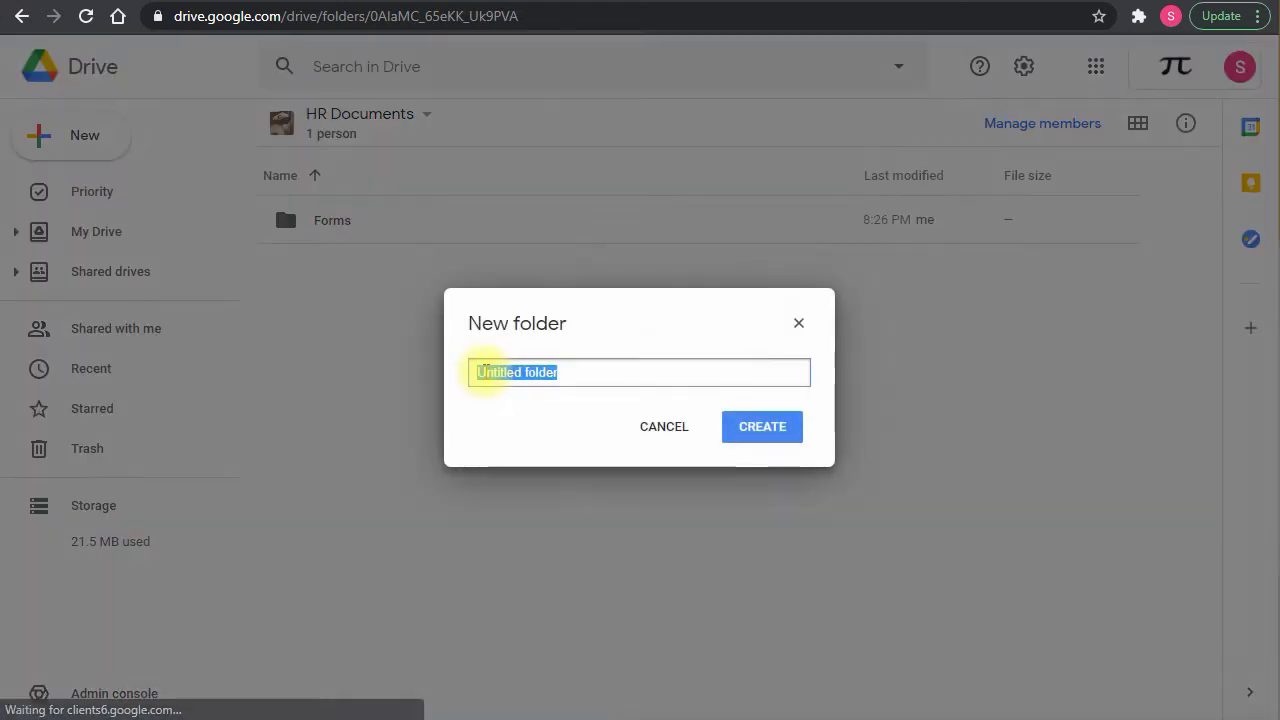
{"action": "type", "text": "Documents"}
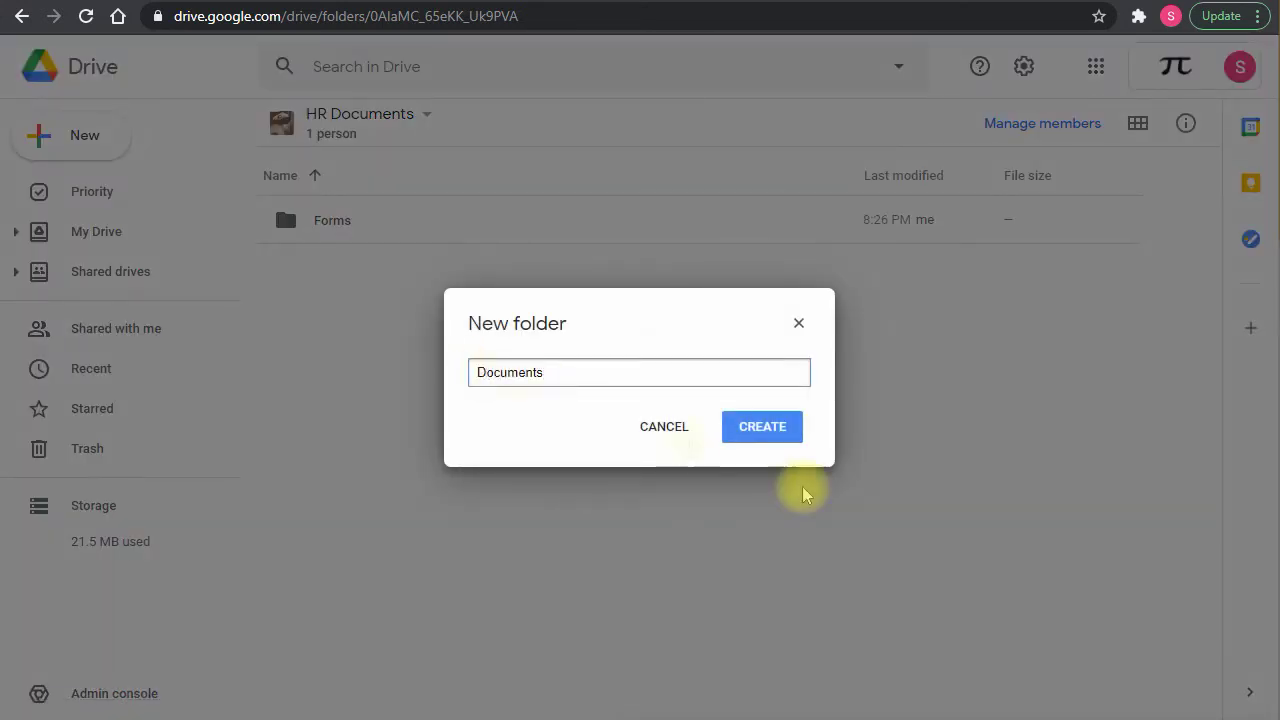
{"action": "left_click", "coordinate": [776, 433]}
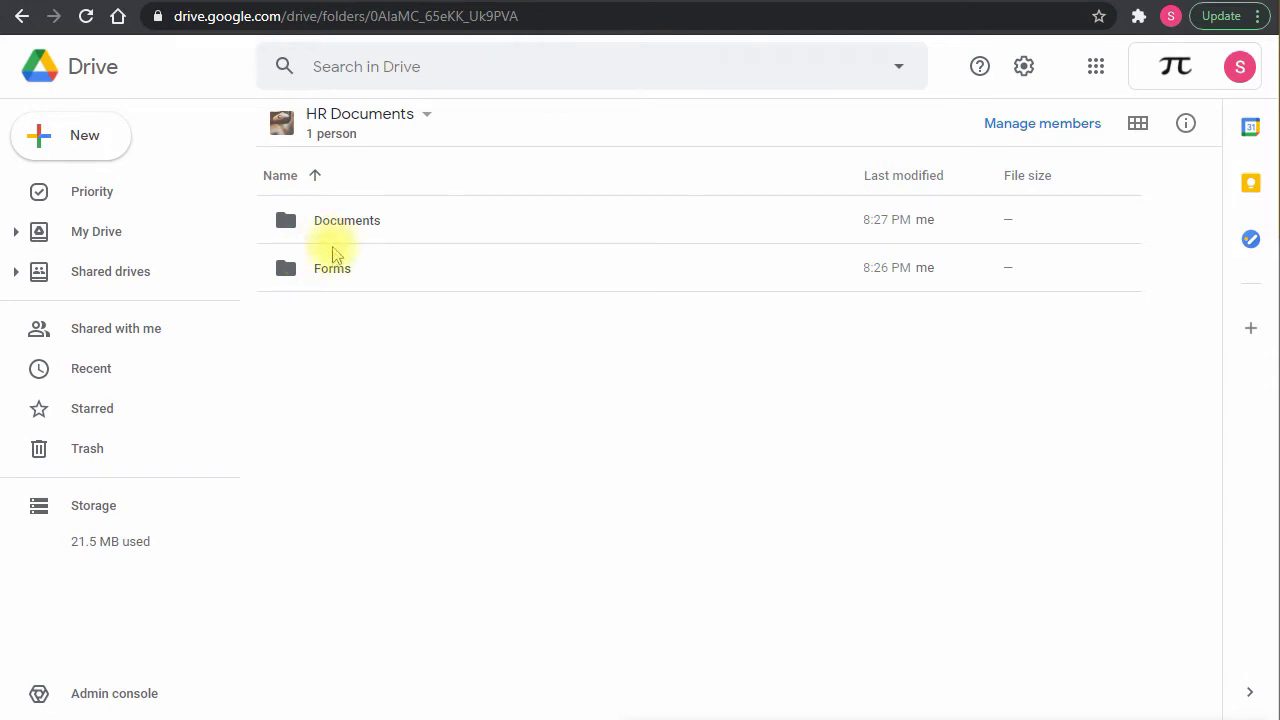
Step: In the Documents folder, create two Google Docs from the general templates: Meeting notes (Modern Writer) and Privacy policy
{"action": "double_click", "coordinate": [330, 220]}
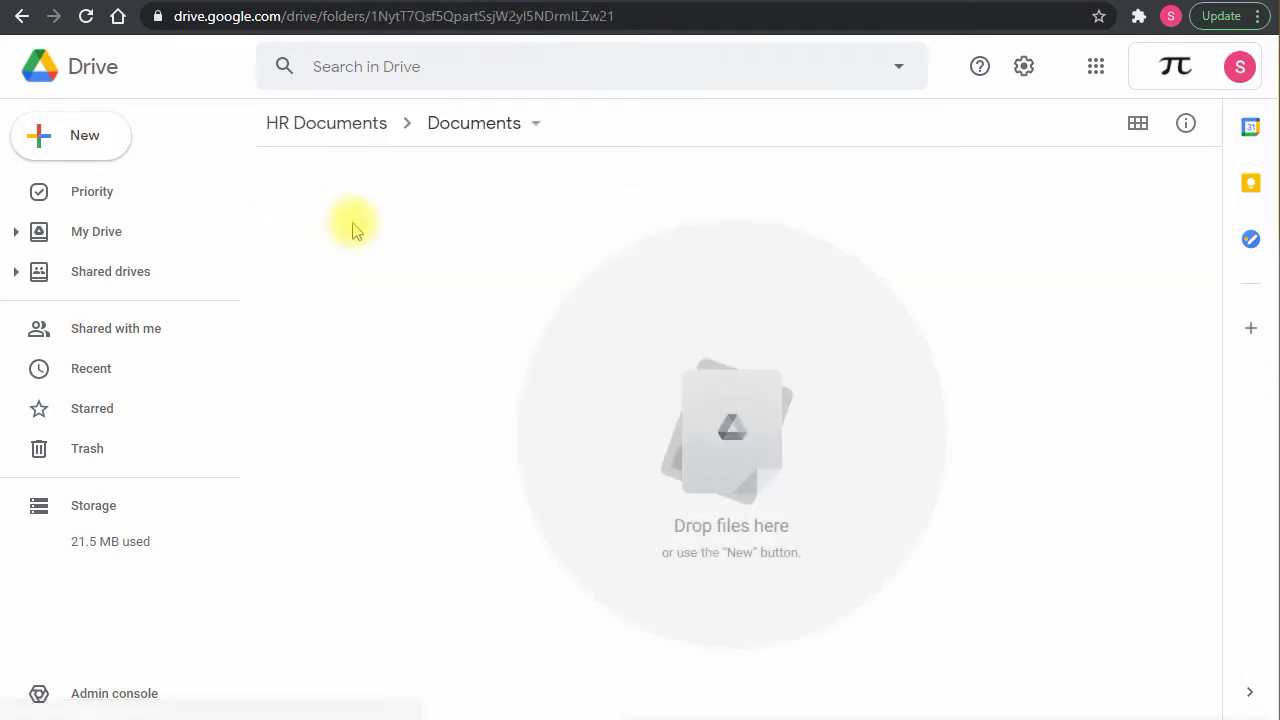
{"action": "right_click", "coordinate": [394, 285]}
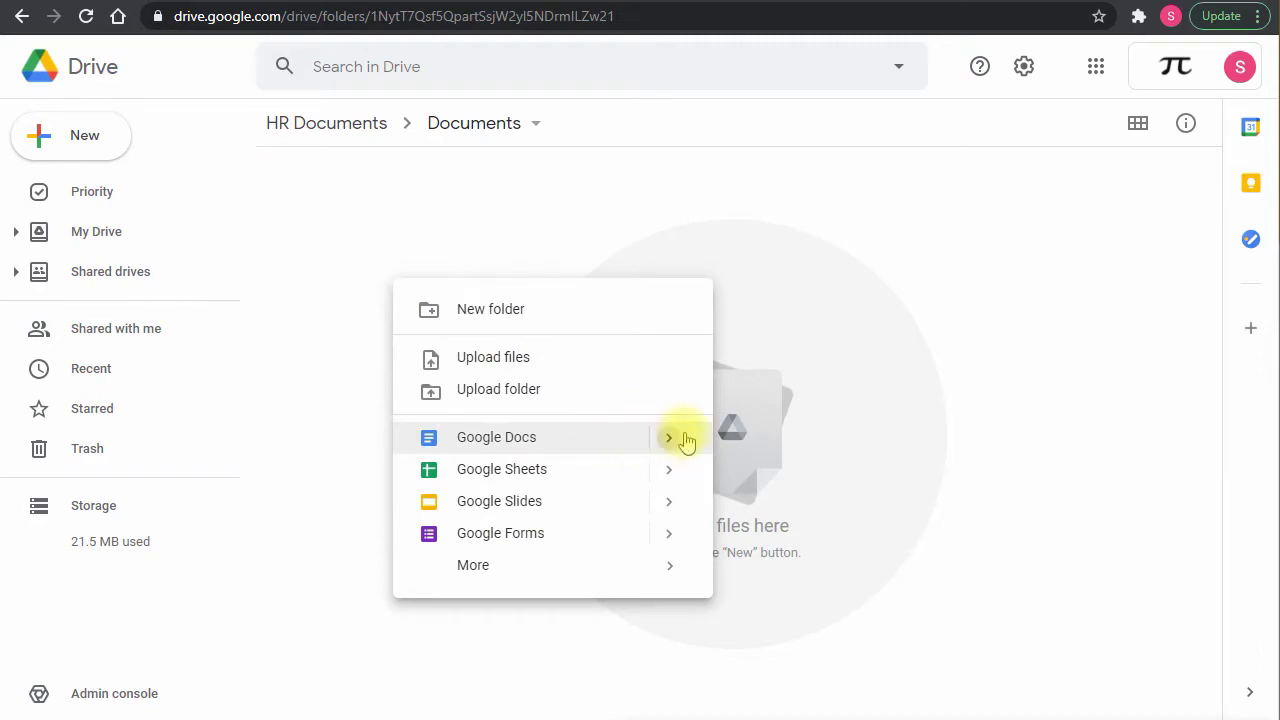
{"action": "mouse_move", "coordinate": [674, 437]}
{"action": "left_click", "coordinate": [822, 487]}
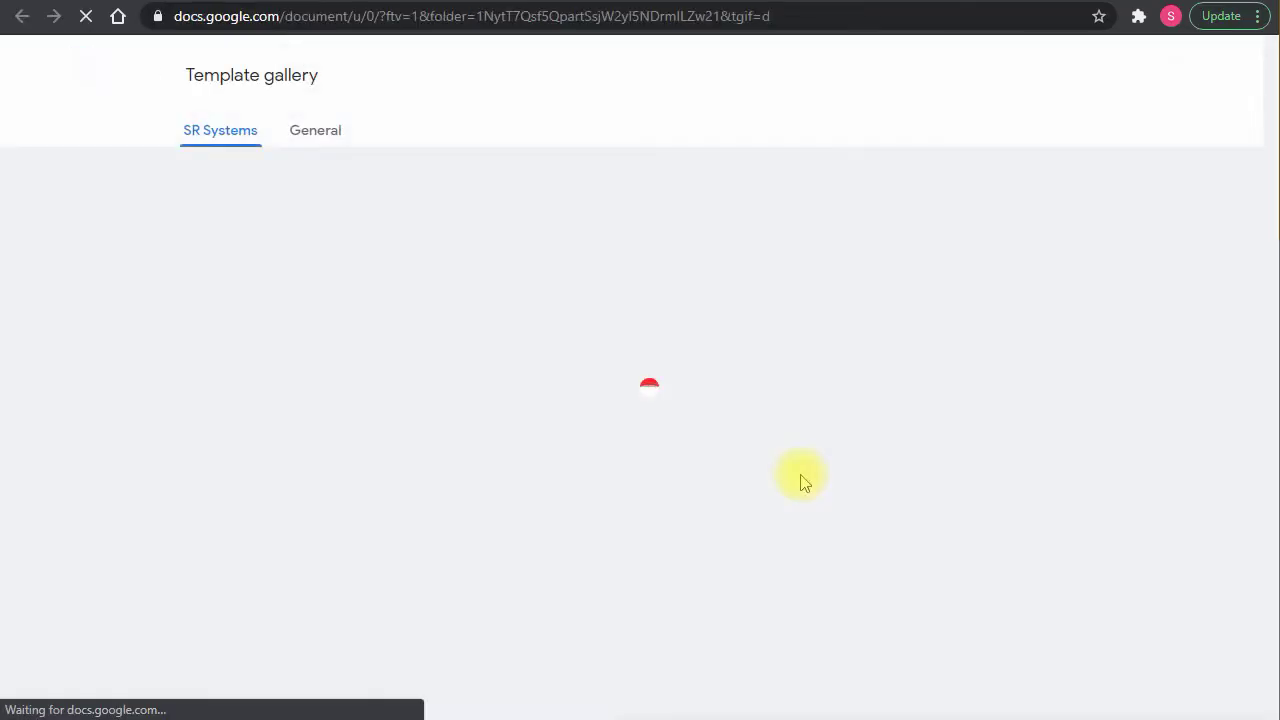
{"action": "left_click", "coordinate": [325, 134]}
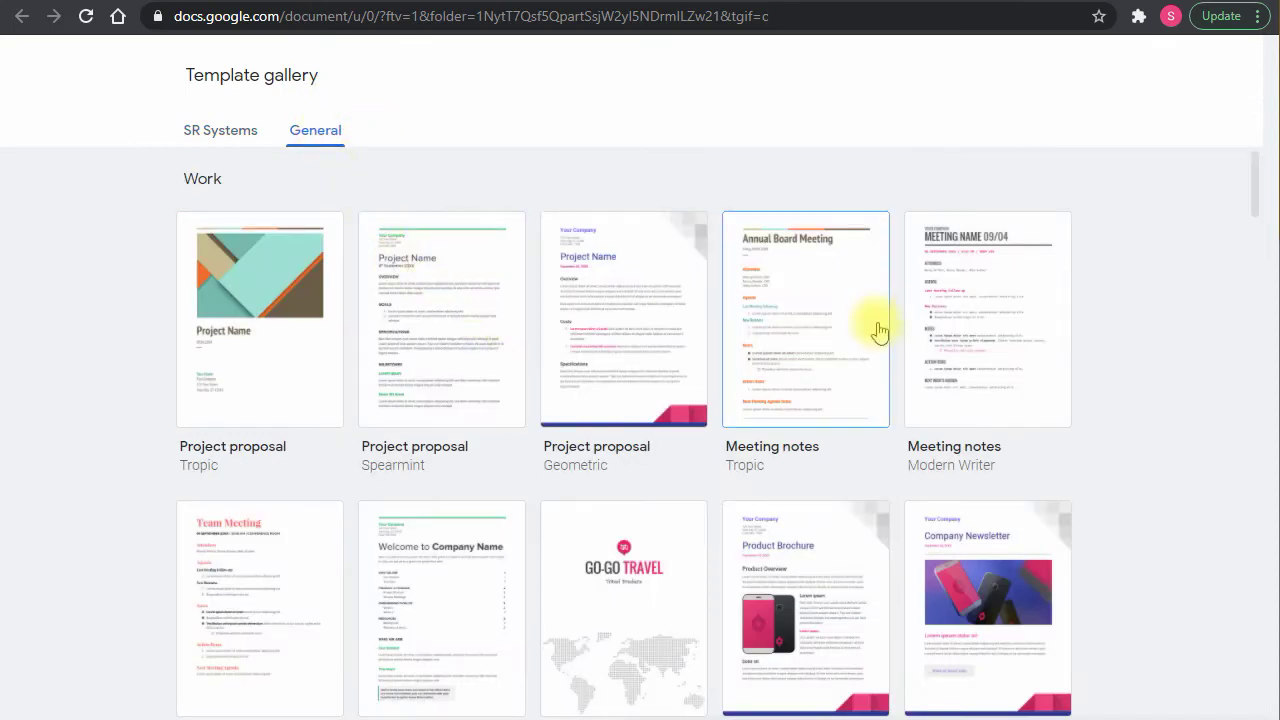
{"action": "left_click", "coordinate": [959, 291]}
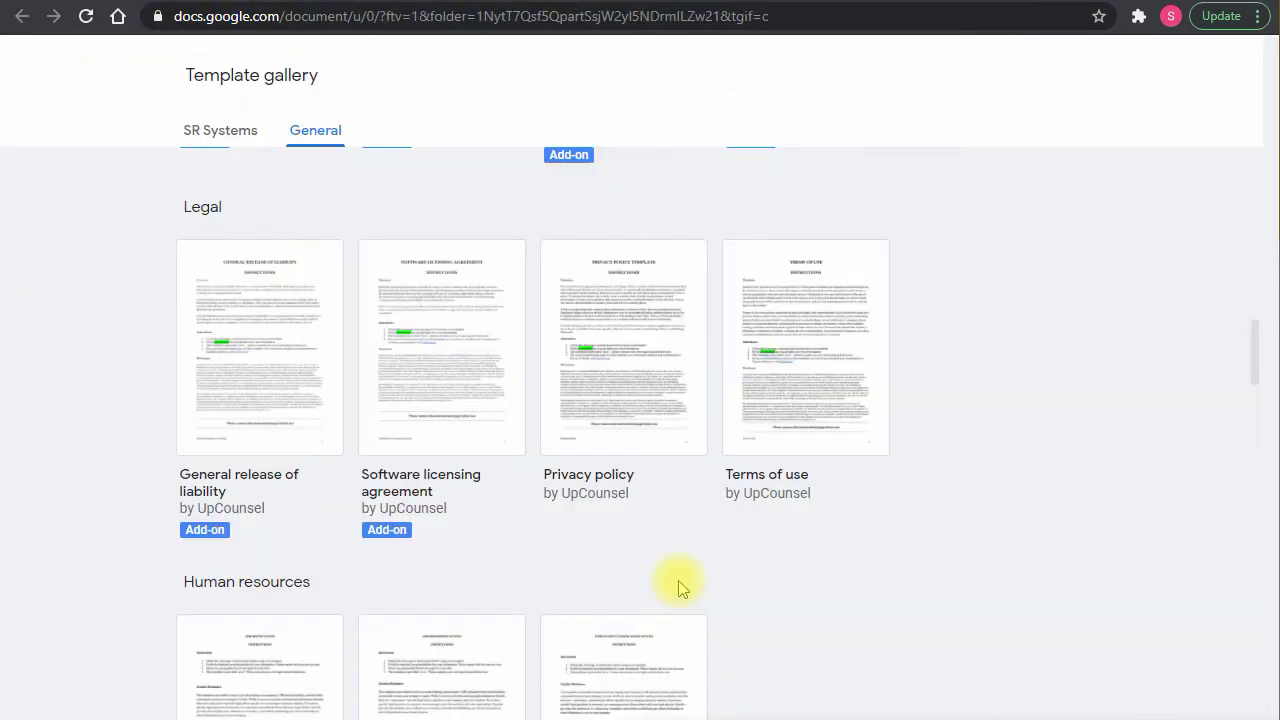
{"action": "left_click", "coordinate": [608, 385]}
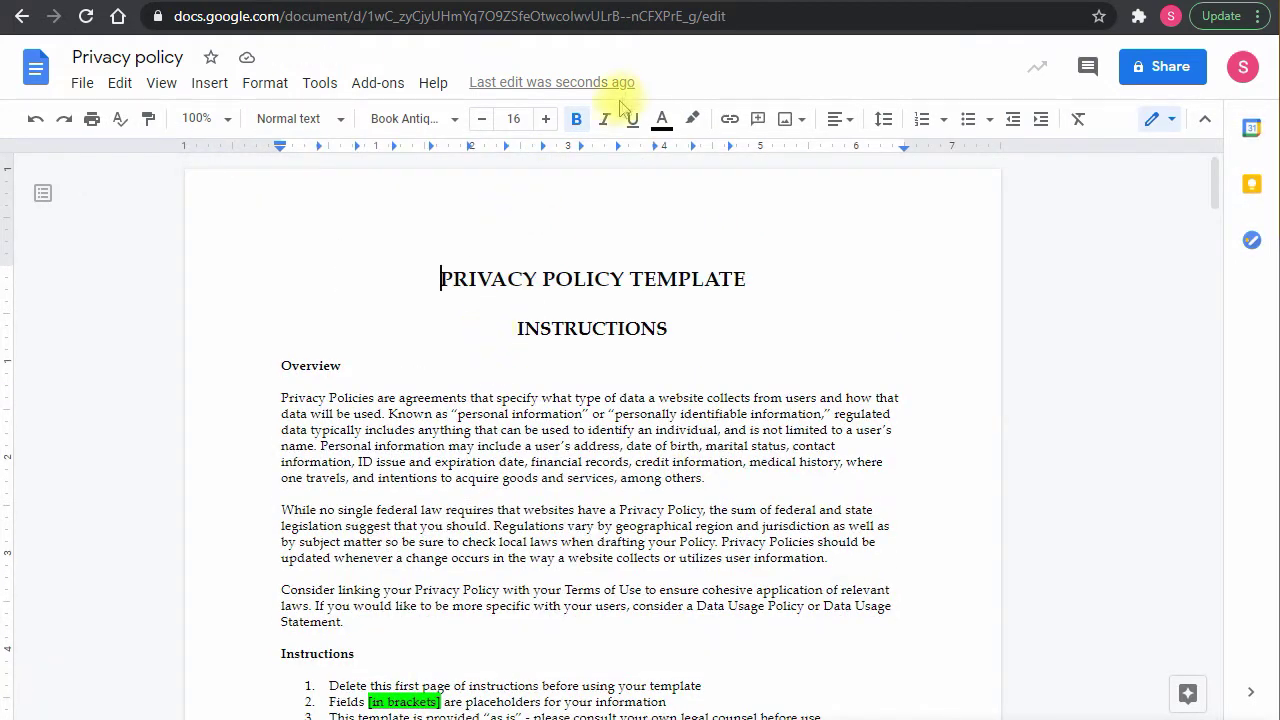
{"action": "left_click", "coordinate": [771, 2]}
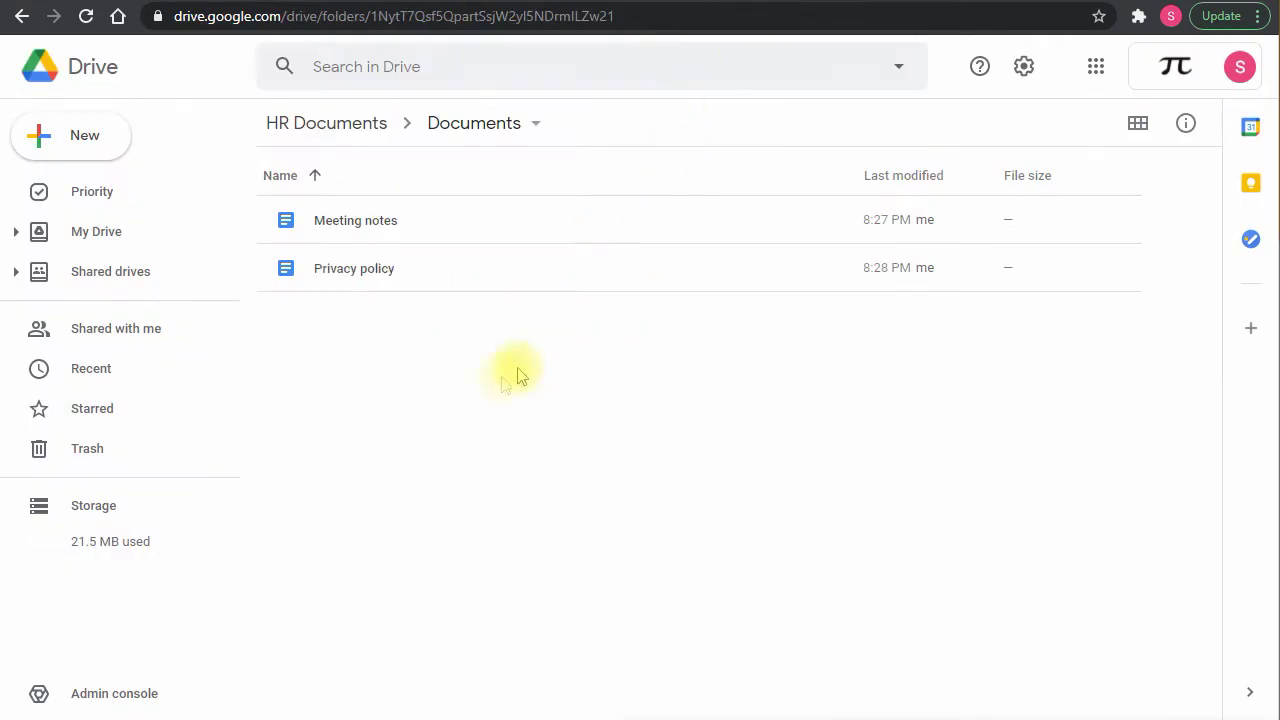
Step: In the Forms folder of HR Documents, create a Google Form from the Time Off Request template
{"action": "left_click", "coordinate": [350, 124]}
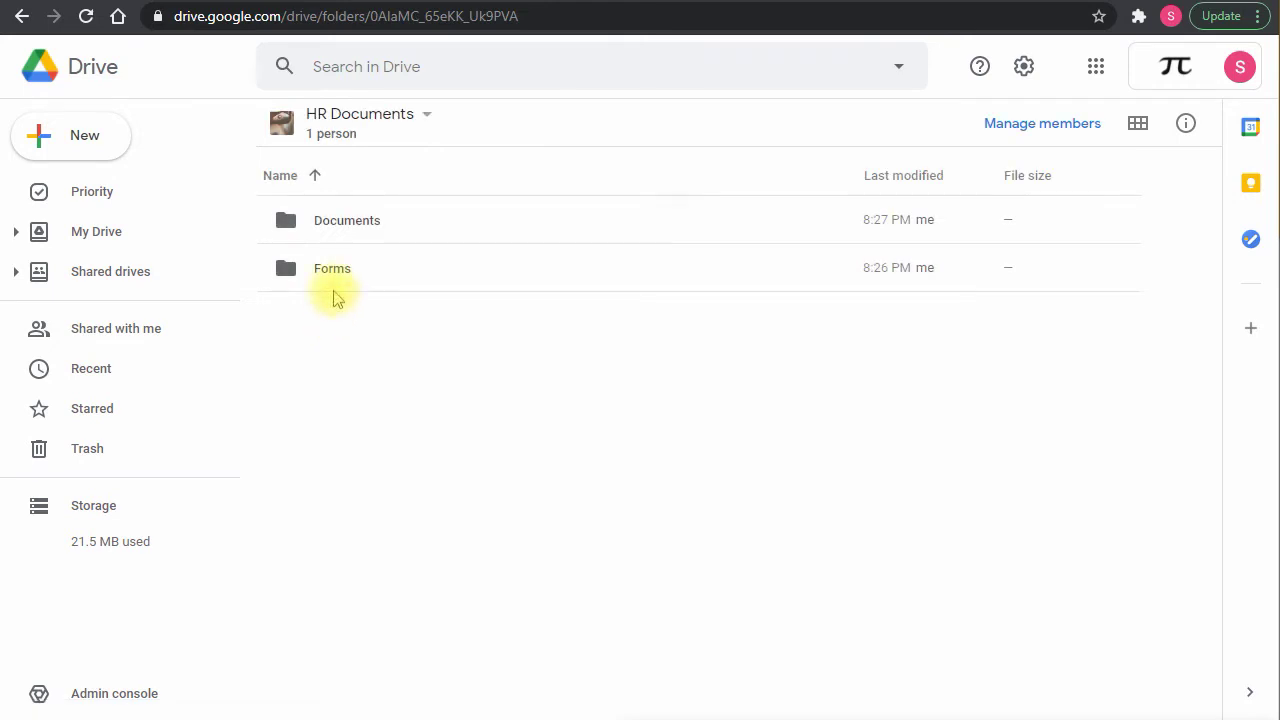
{"action": "left_click", "coordinate": [334, 278]}
{"action": "double_click", "coordinate": [334, 268]}
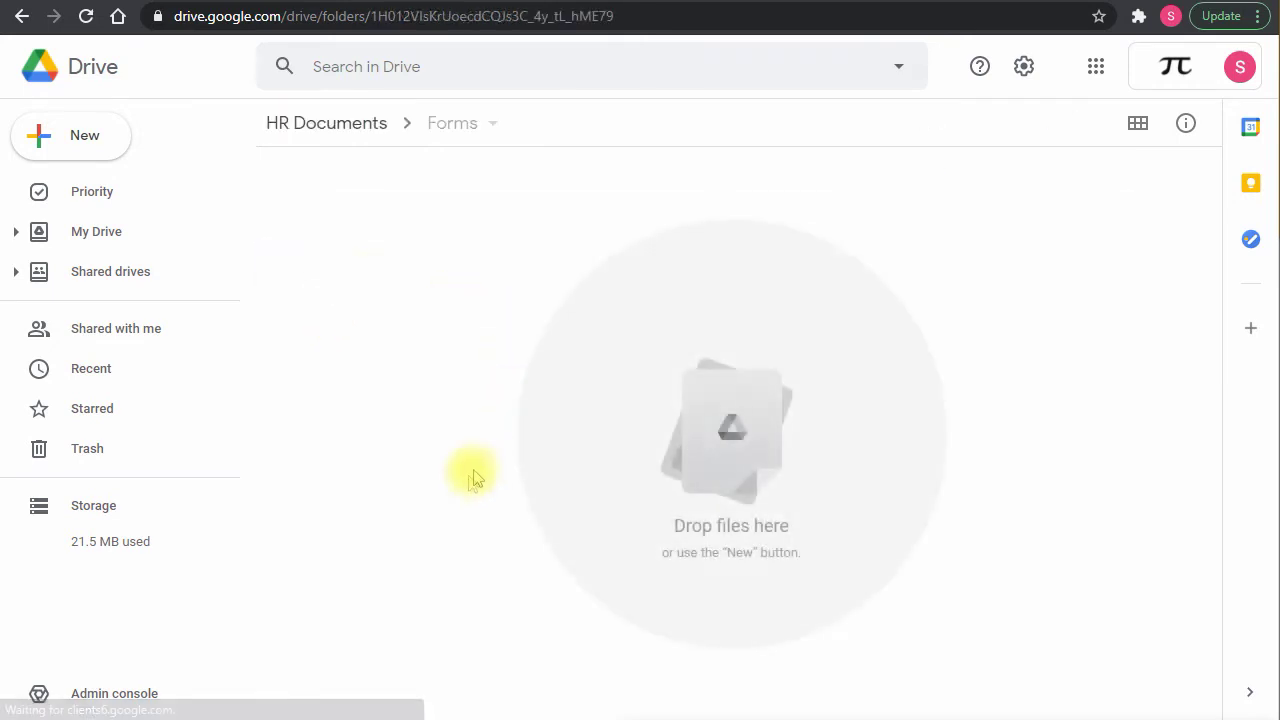
{"action": "right_click", "coordinate": [364, 324]}
{"action": "mouse_move", "coordinate": [640, 580]}
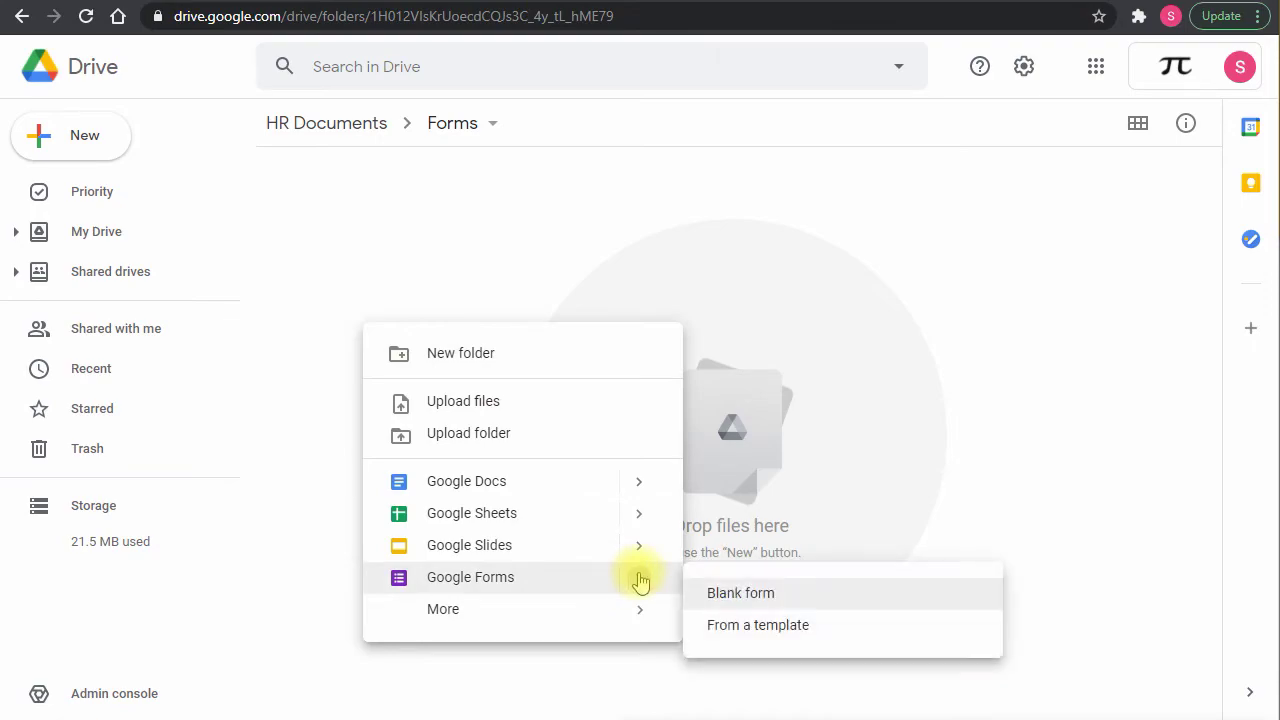
{"action": "left_click", "coordinate": [733, 626]}
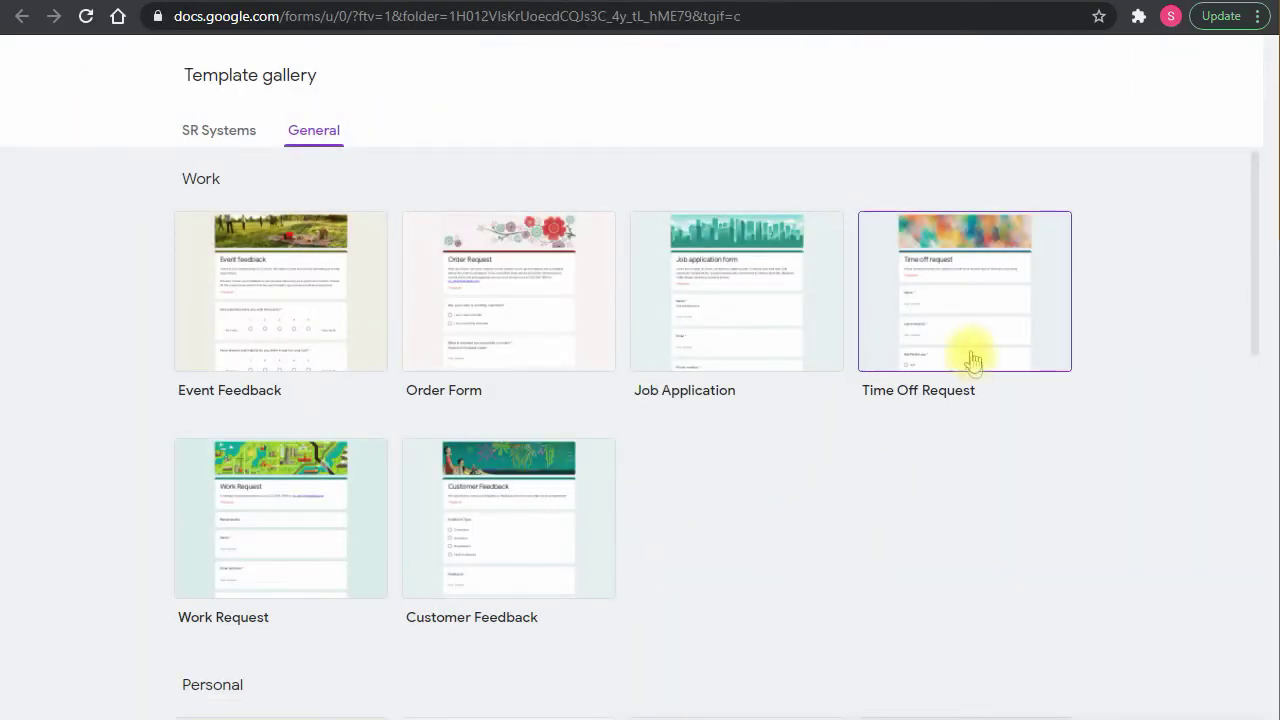
{"action": "left_click", "coordinate": [951, 342]}
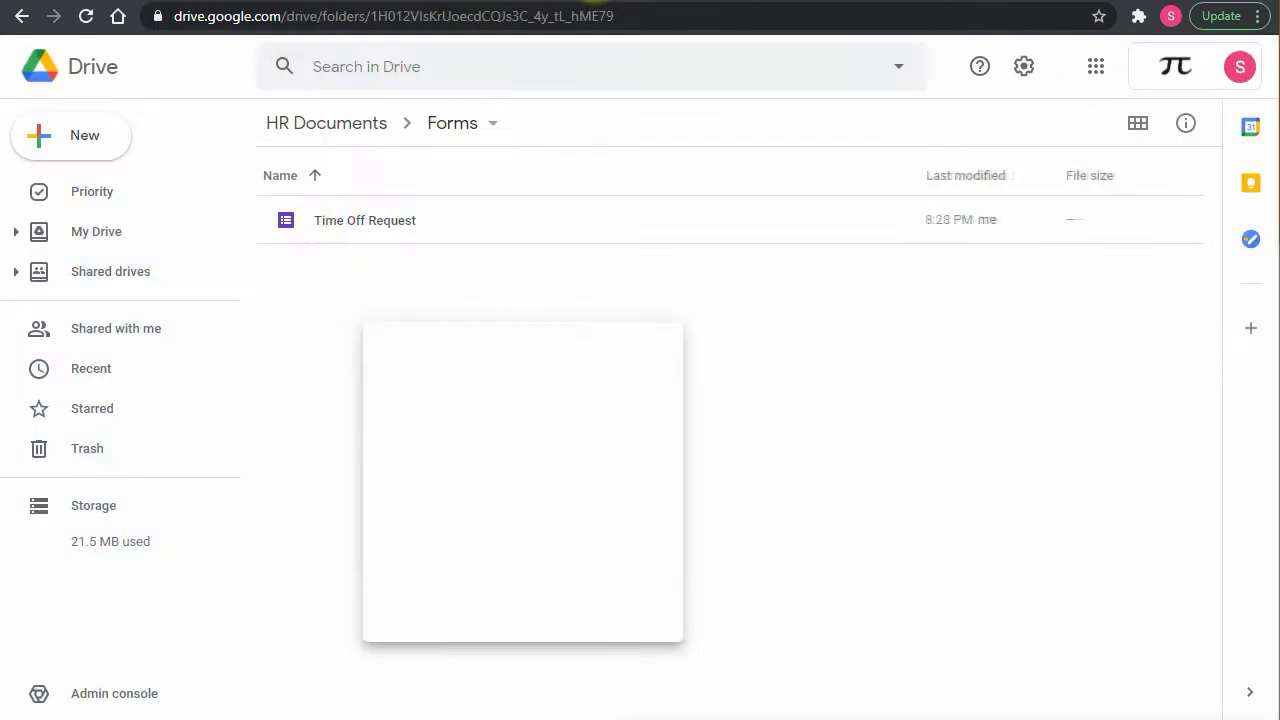
Step: Create another Google Form in the Forms folder from the Work Request template and return to the folder
{"action": "right_click", "coordinate": [457, 338]}
{"action": "mouse_move", "coordinate": [737, 635]}
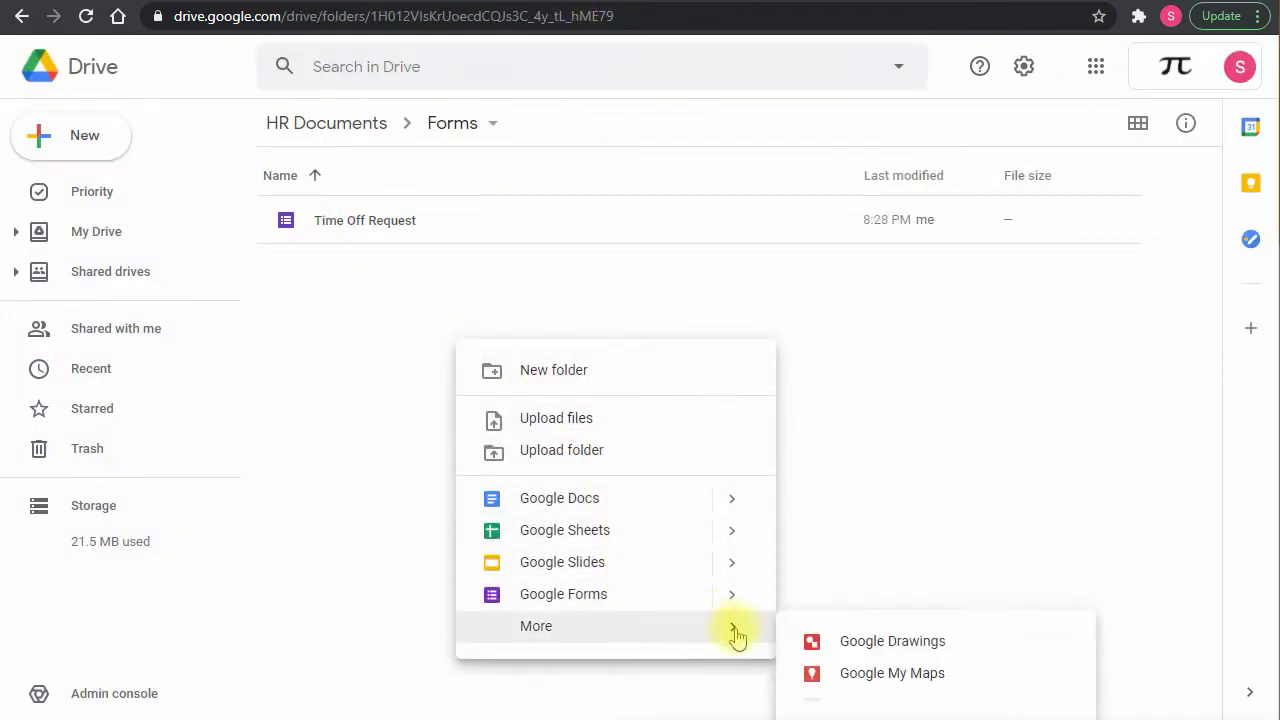
{"action": "mouse_move", "coordinate": [731, 600]}
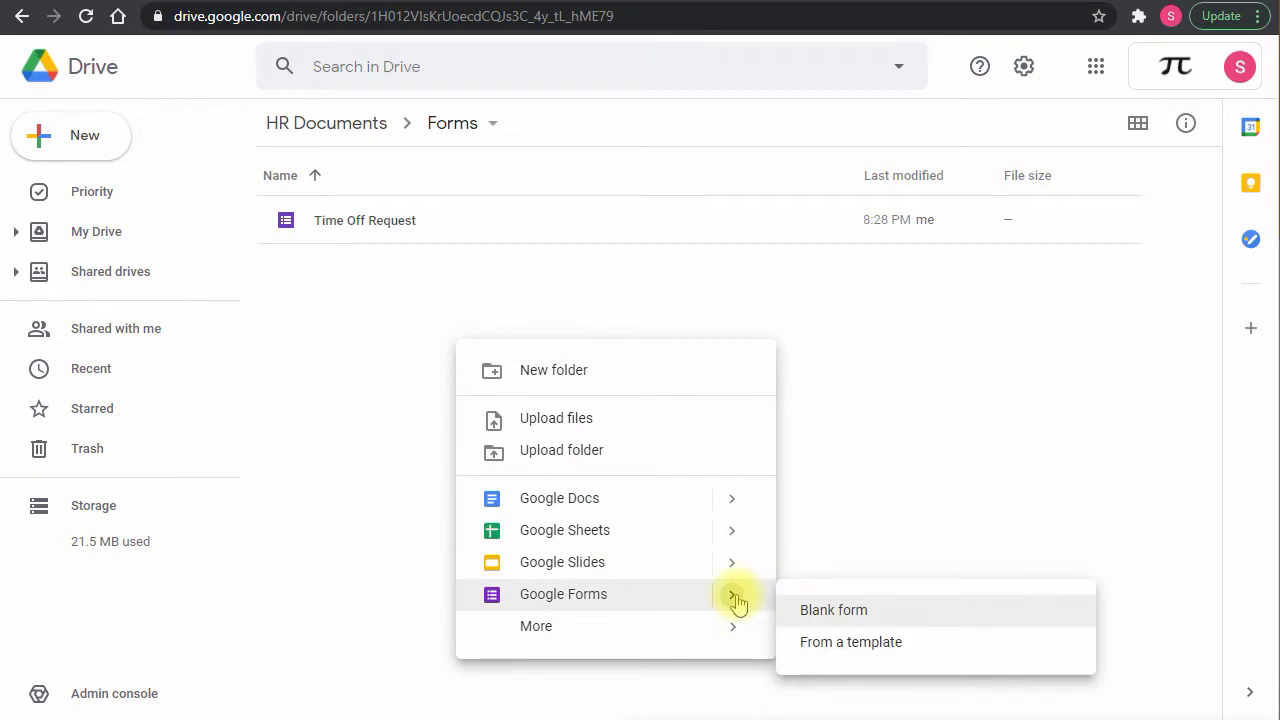
{"action": "left_click", "coordinate": [851, 640]}
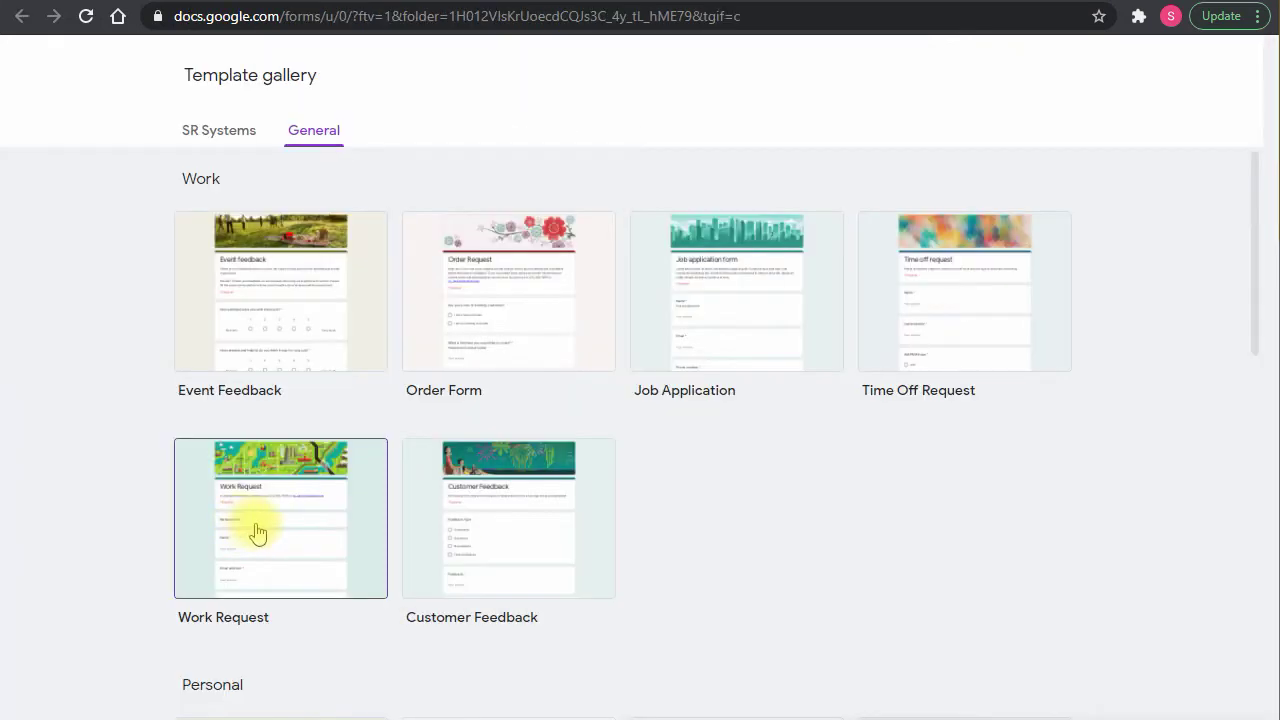
{"action": "left_click", "coordinate": [257, 533]}
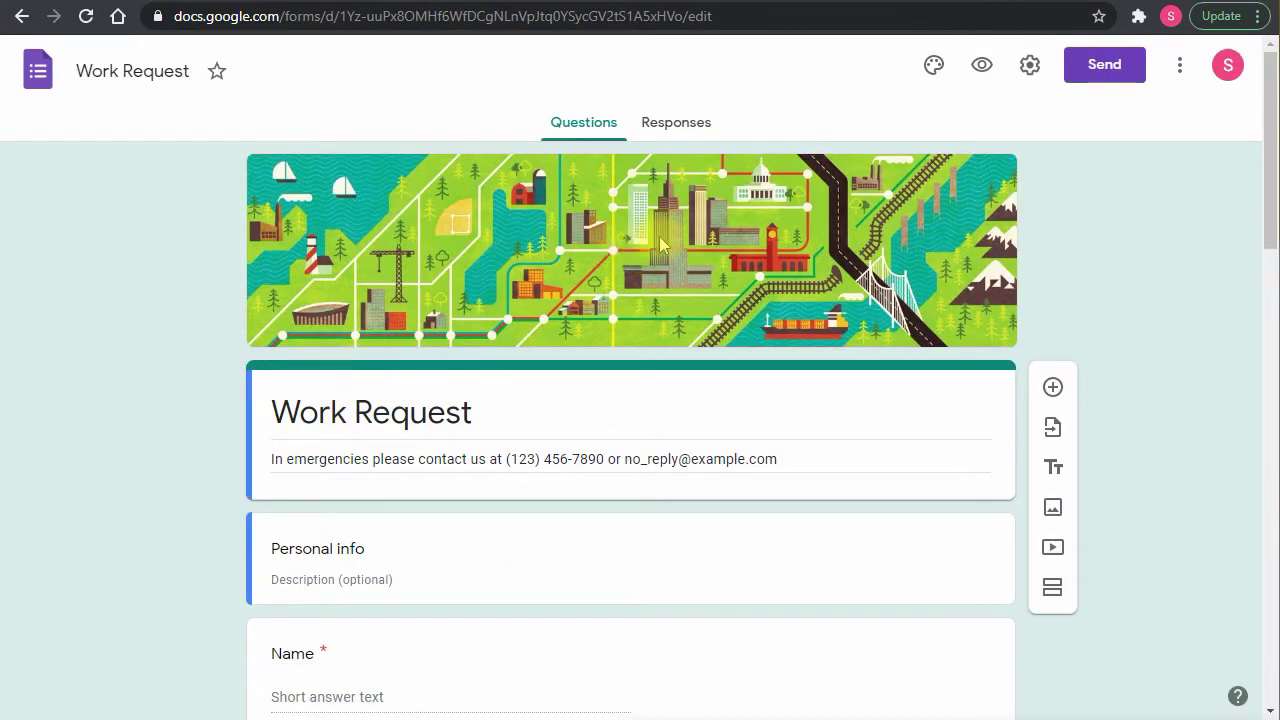
{"action": "left_click", "coordinate": [655, 1]}
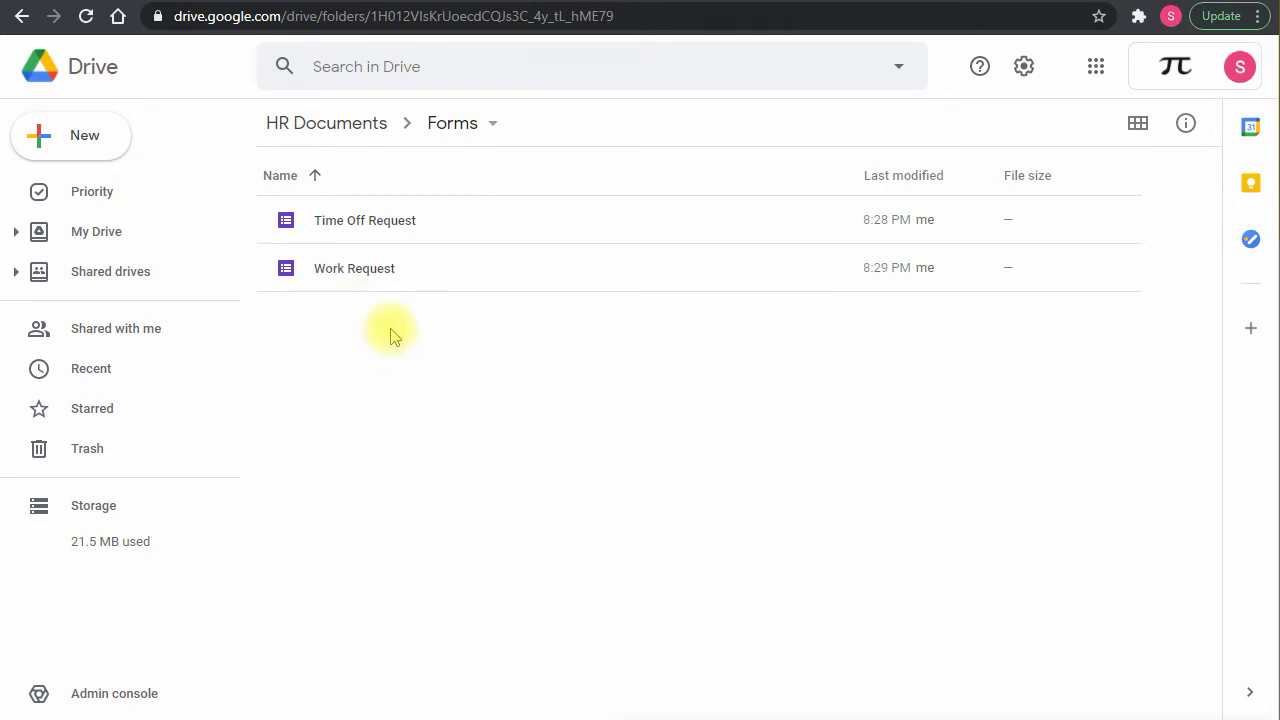
Step: List the shared drives and expand the folder trees of Internal Processes and Workflows, Internal Apps and HR Documents
{"action": "left_click", "coordinate": [125, 268]}
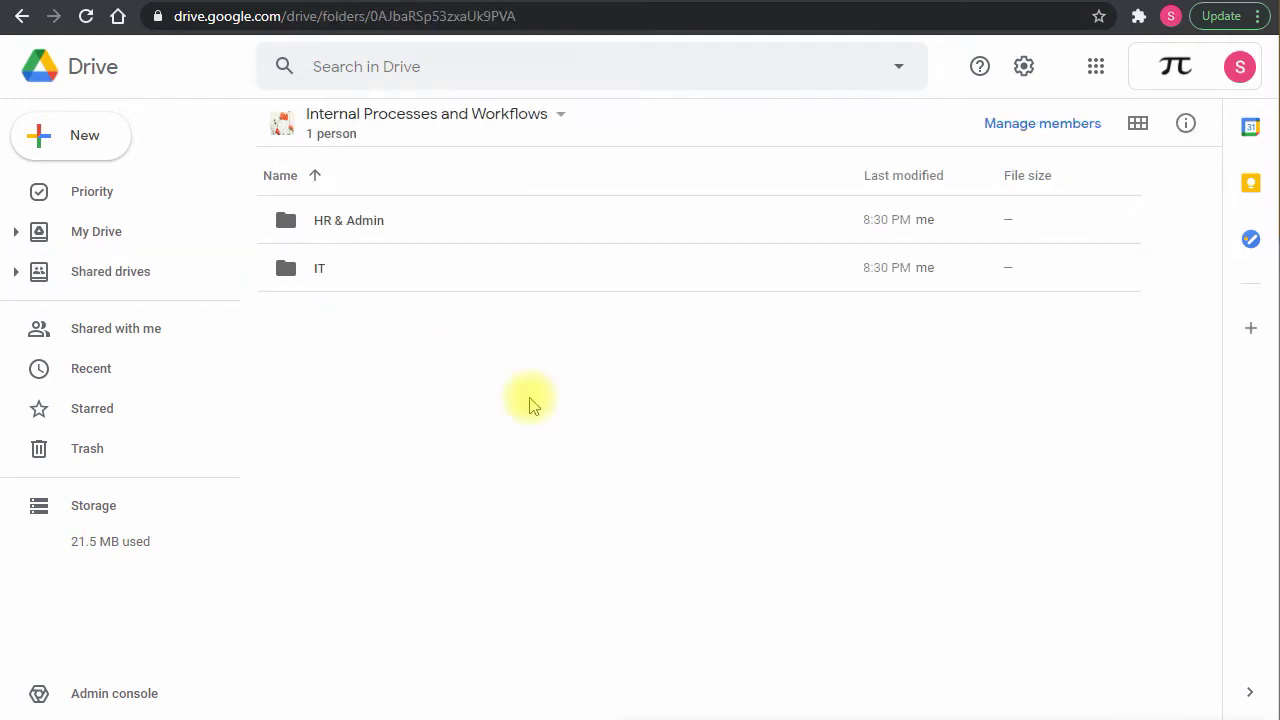
{"action": "left_click", "coordinate": [102, 271]}
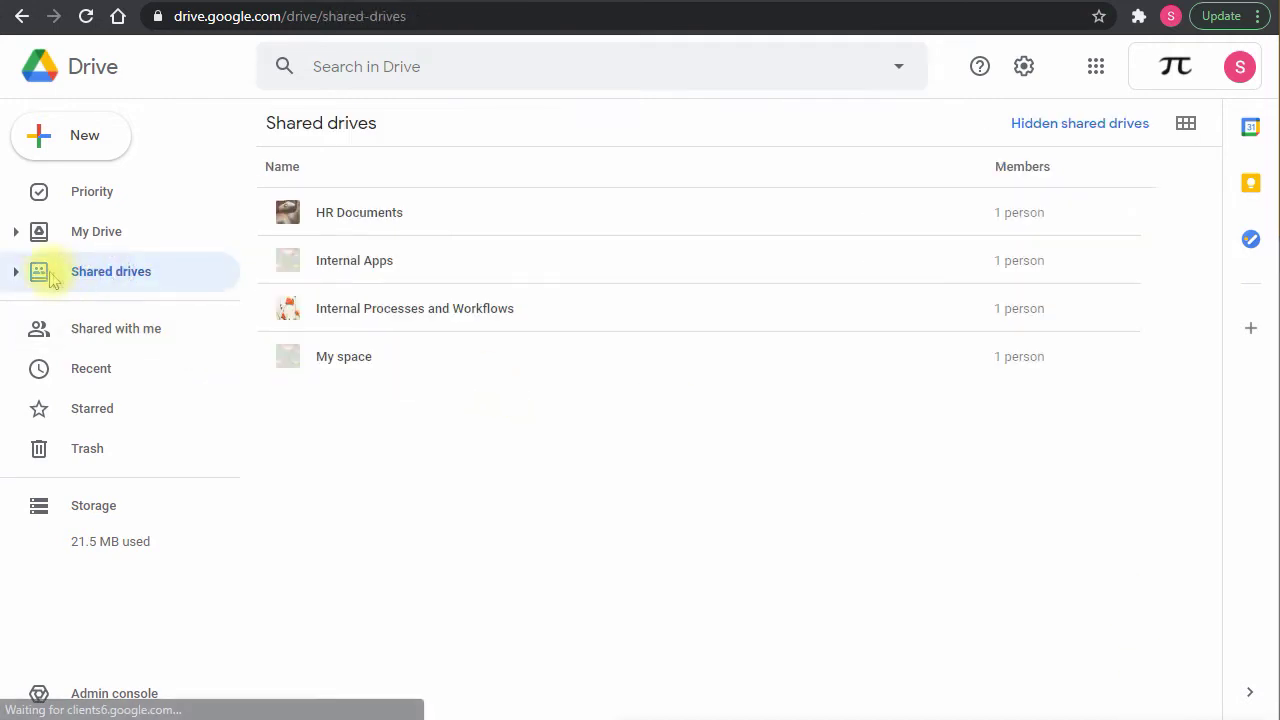
{"action": "left_click", "coordinate": [14, 272]}
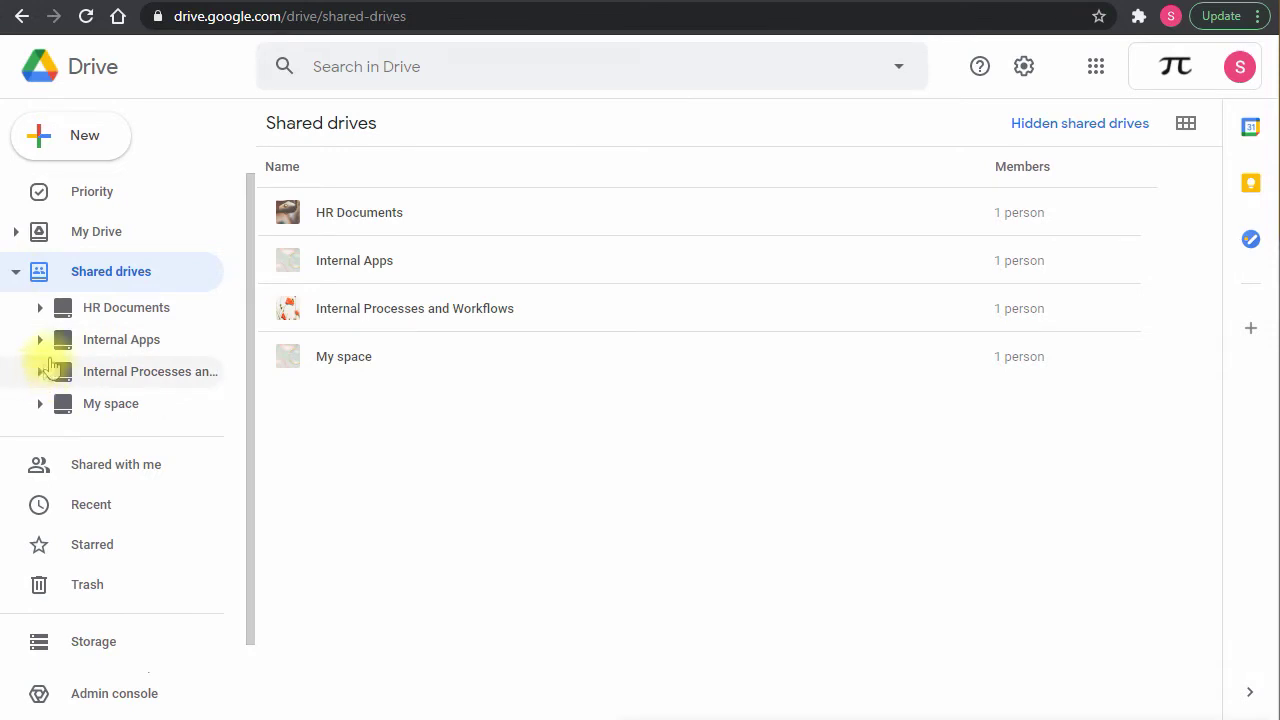
{"action": "left_click", "coordinate": [36, 376]}
{"action": "left_click", "coordinate": [39, 339]}
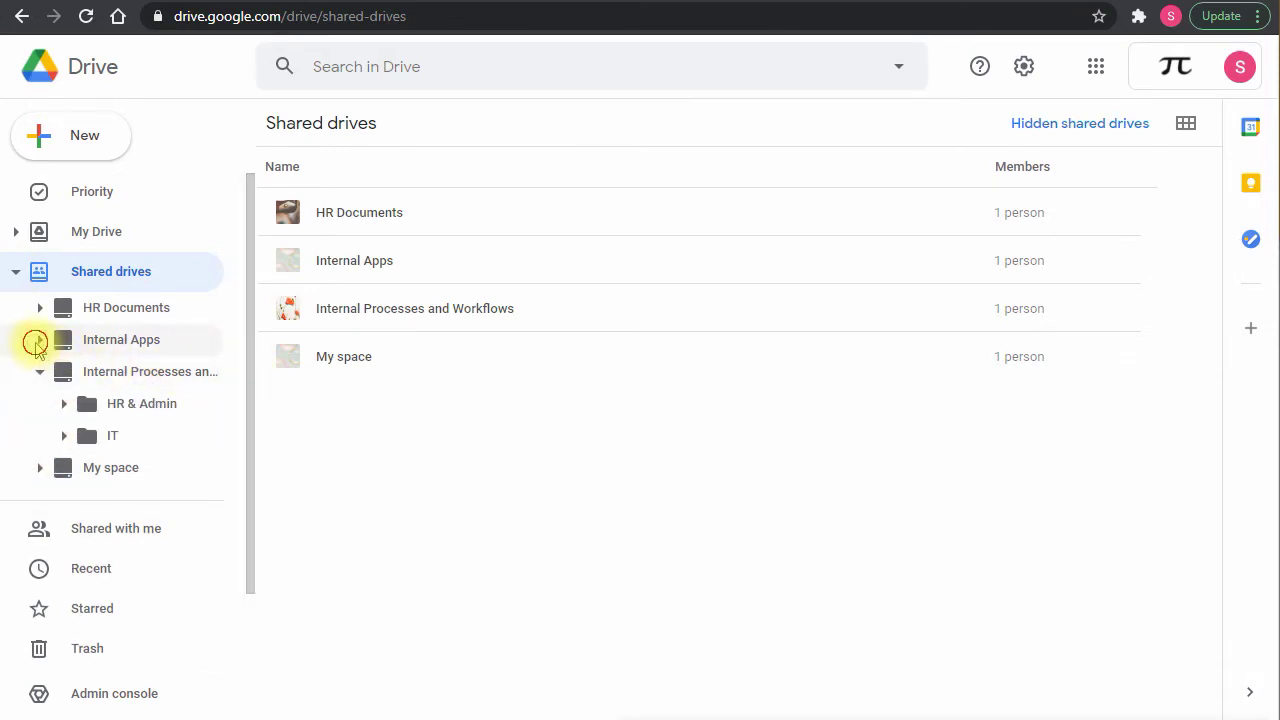
{"action": "left_click", "coordinate": [39, 307]}
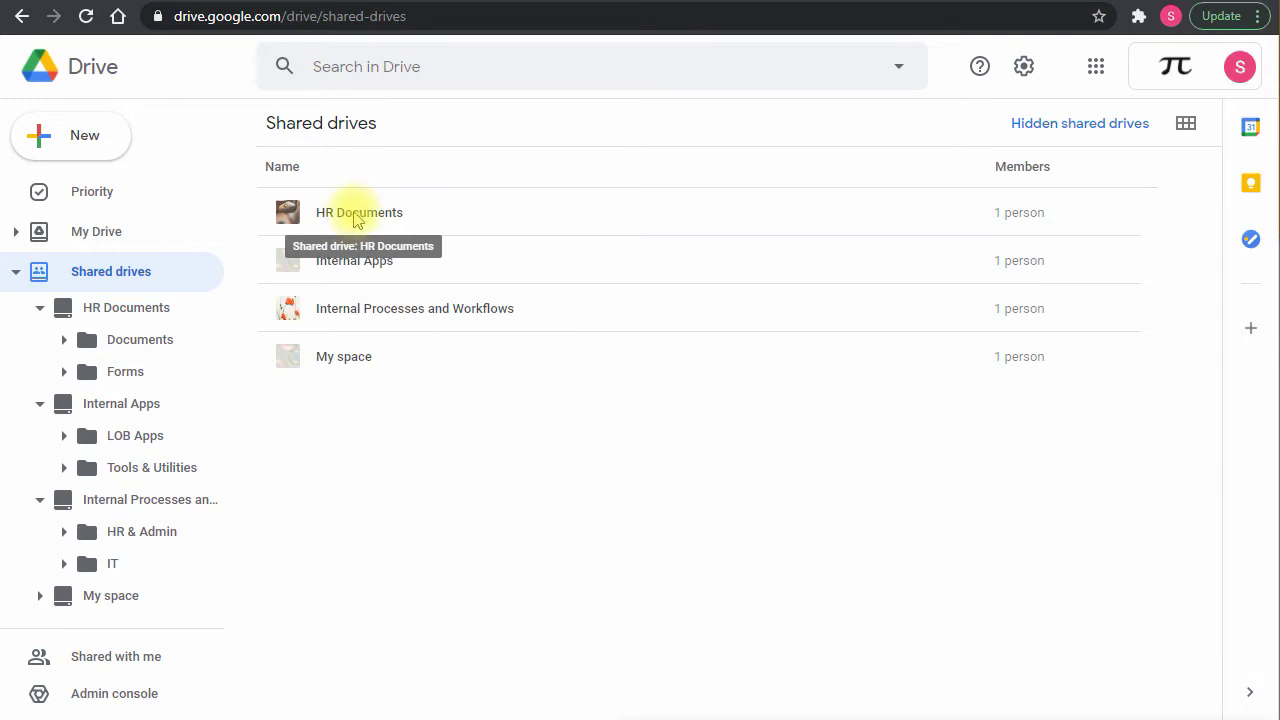
Step: Add the HR Department group to the HR Documents shared drive as Content manager, with notification
{"action": "right_click", "coordinate": [343, 215]}
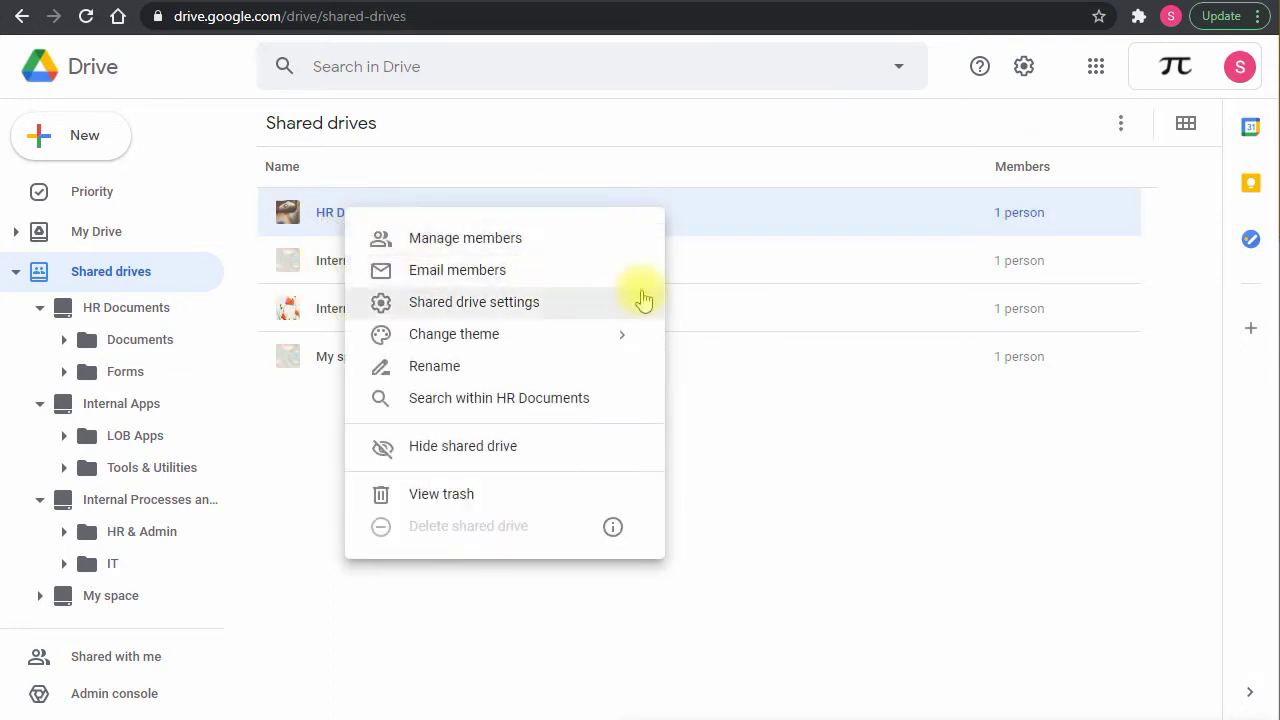
{"action": "left_click", "coordinate": [553, 248]}
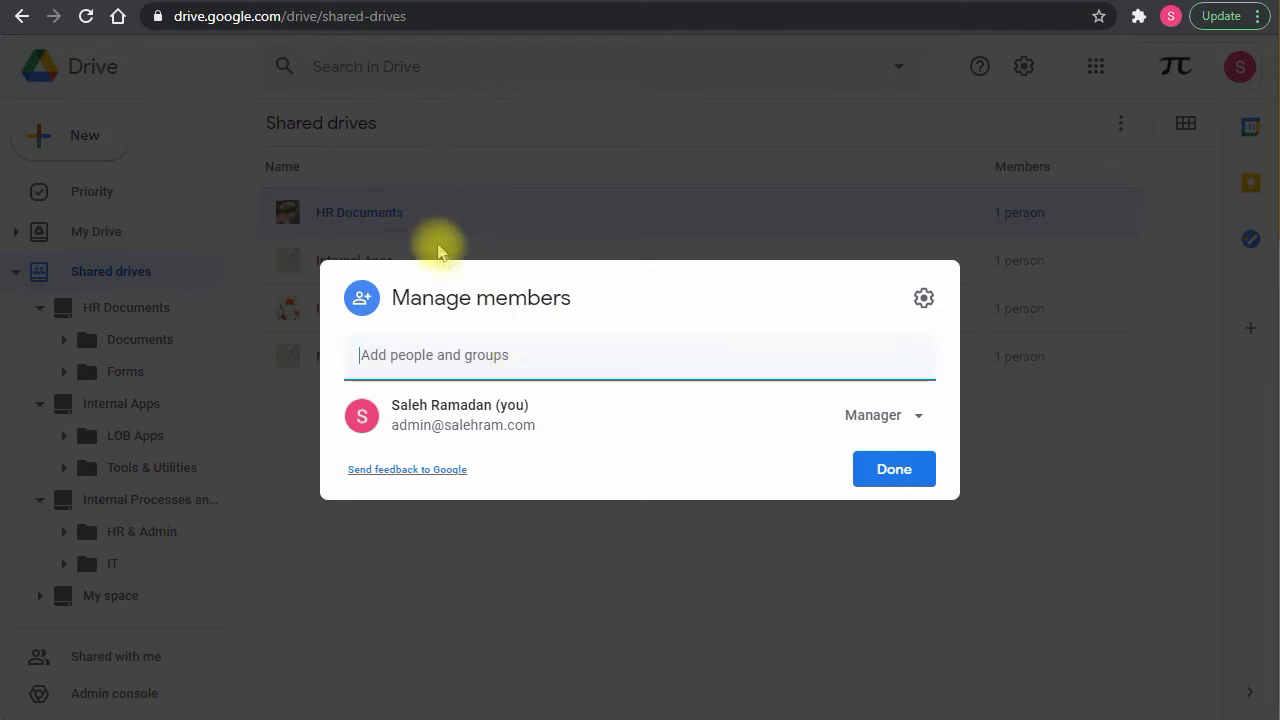
{"action": "left_click", "coordinate": [421, 345]}
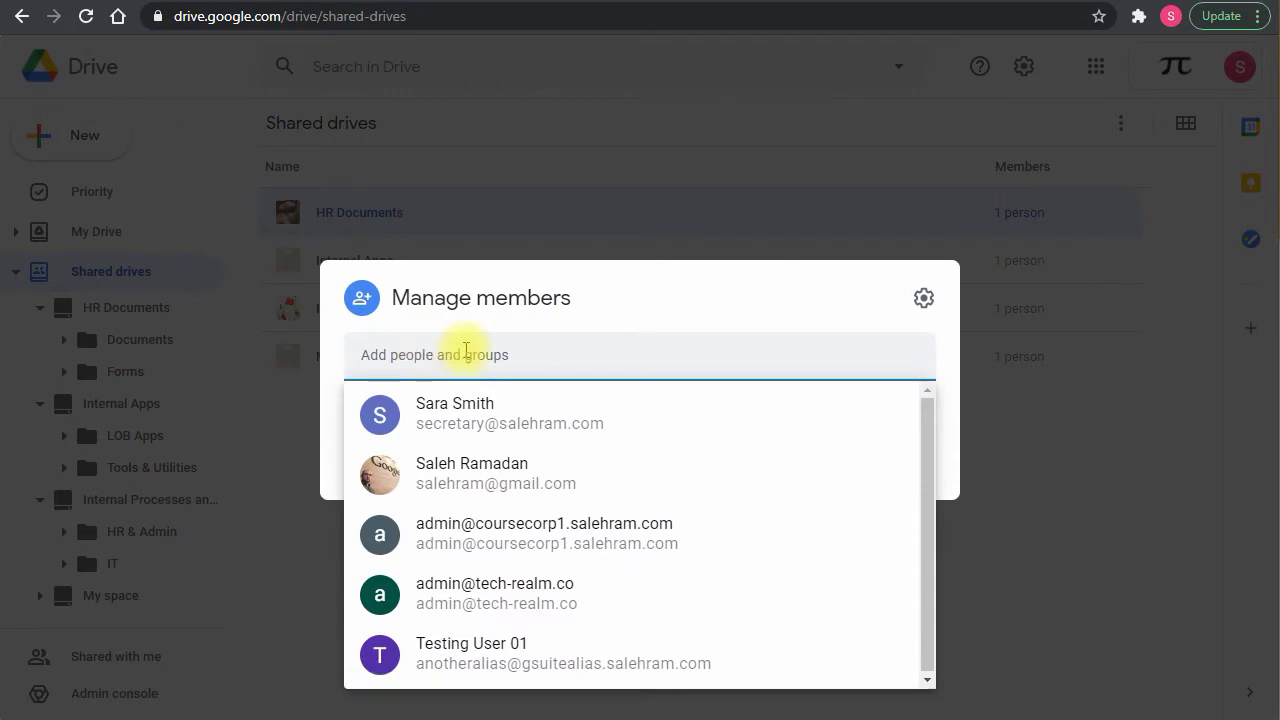
{"action": "type", "text": "hr"}
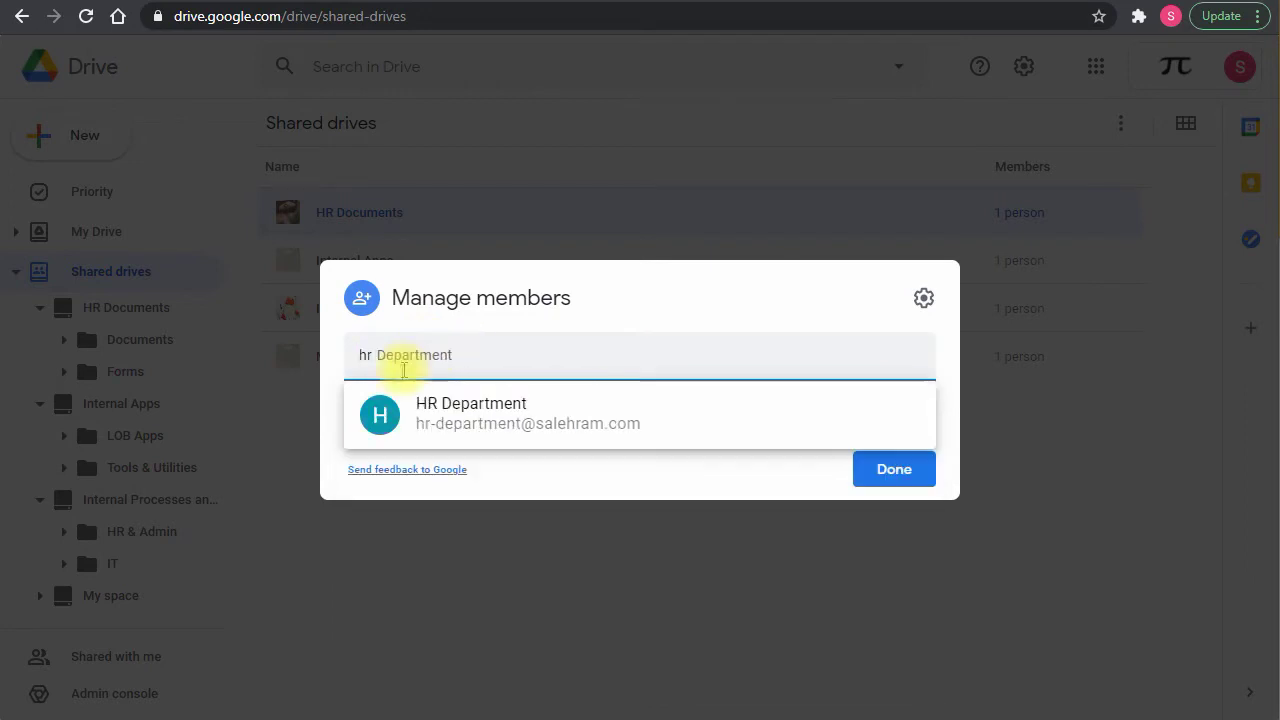
{"action": "left_click", "coordinate": [478, 415]}
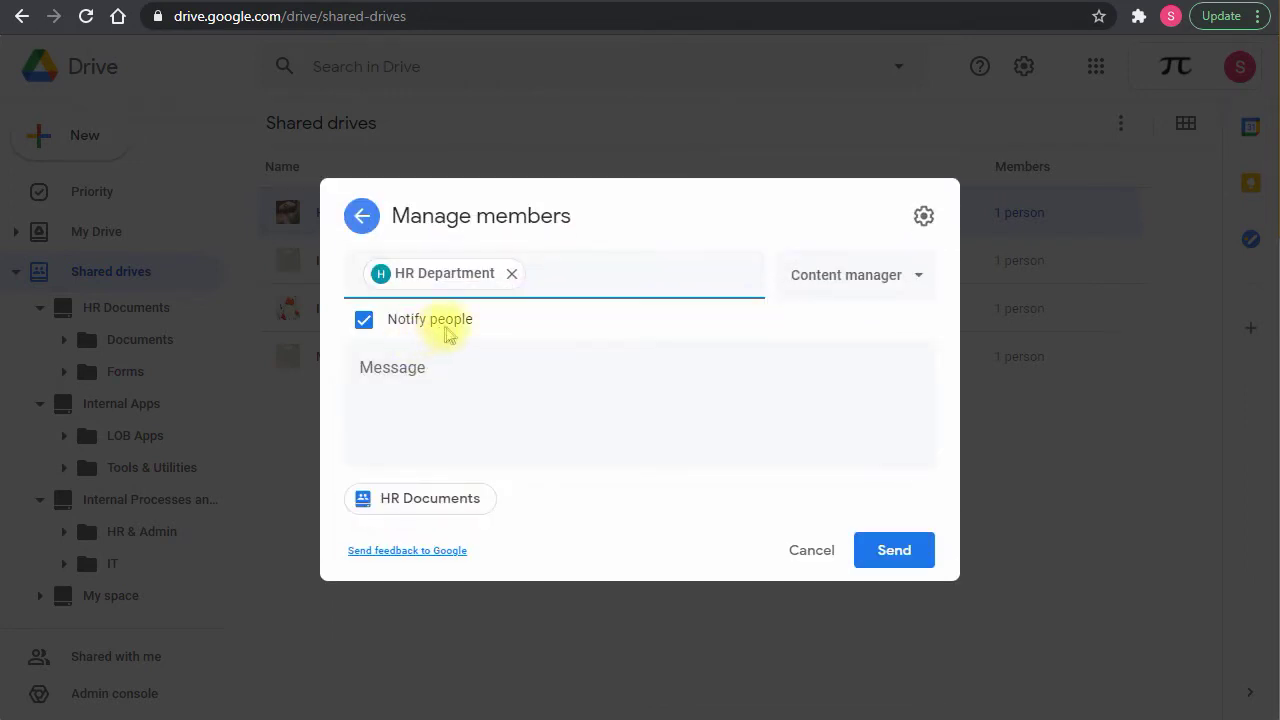
{"action": "left_click", "coordinate": [826, 288]}
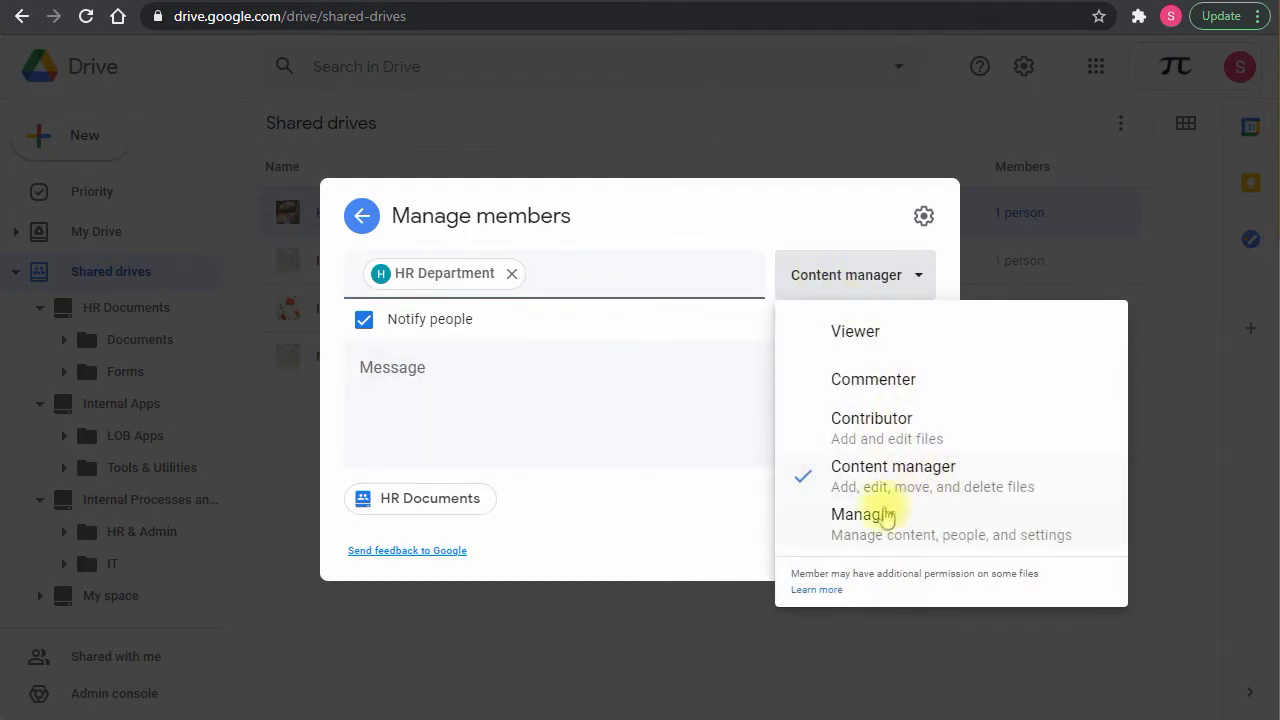
{"action": "left_click", "coordinate": [614, 414]}
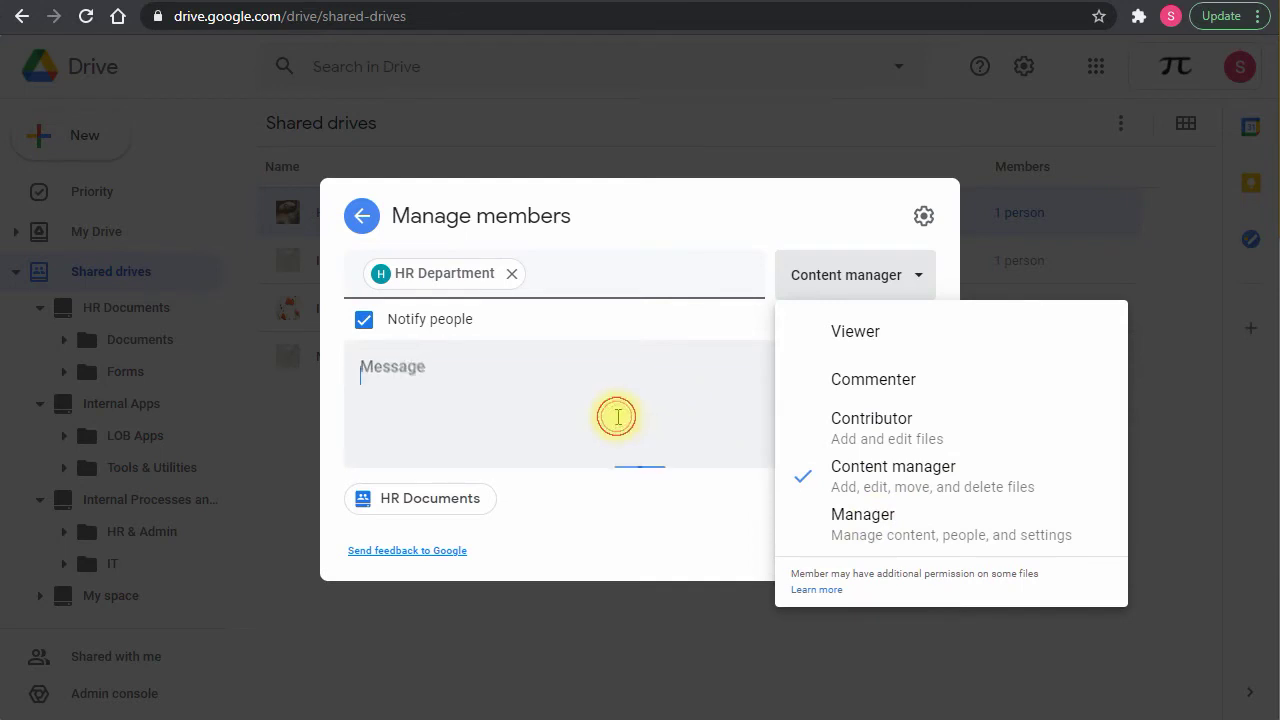
{"action": "left_click", "coordinate": [862, 549]}
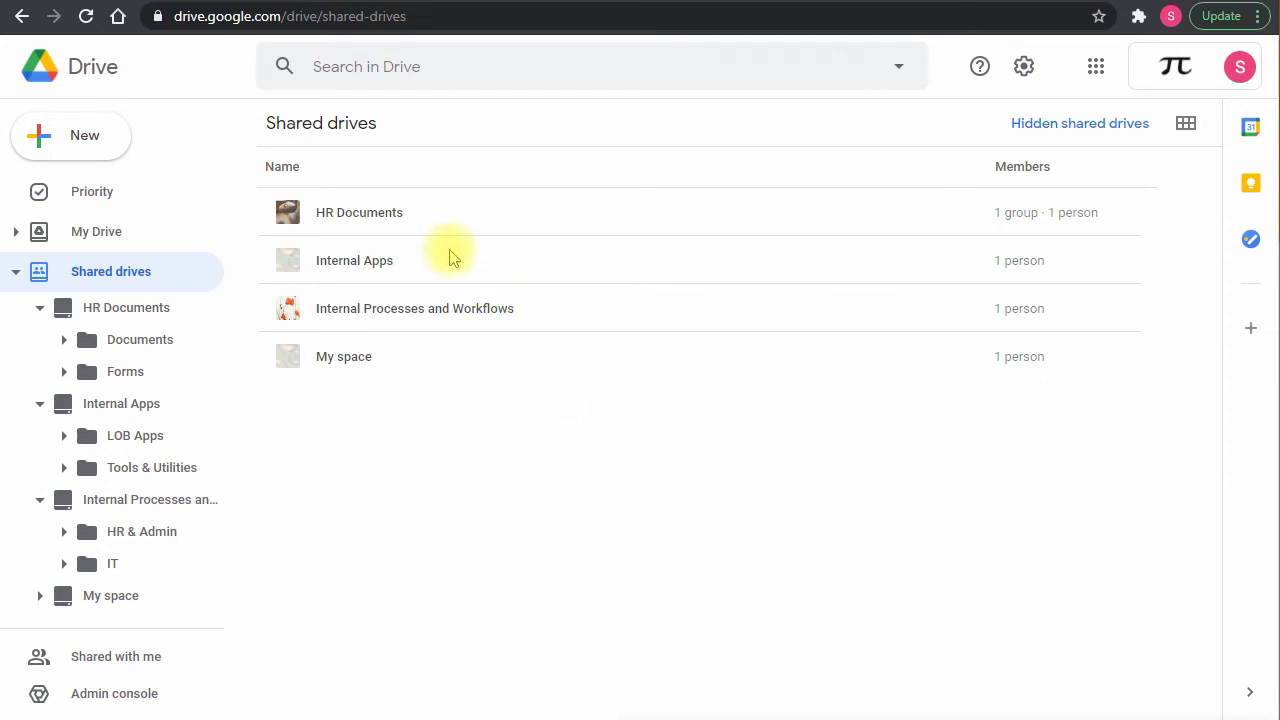
Step: Share the HR Documents shared drive with the organization's Everyone group as Viewer, without notifying people
{"action": "right_click", "coordinate": [387, 210]}
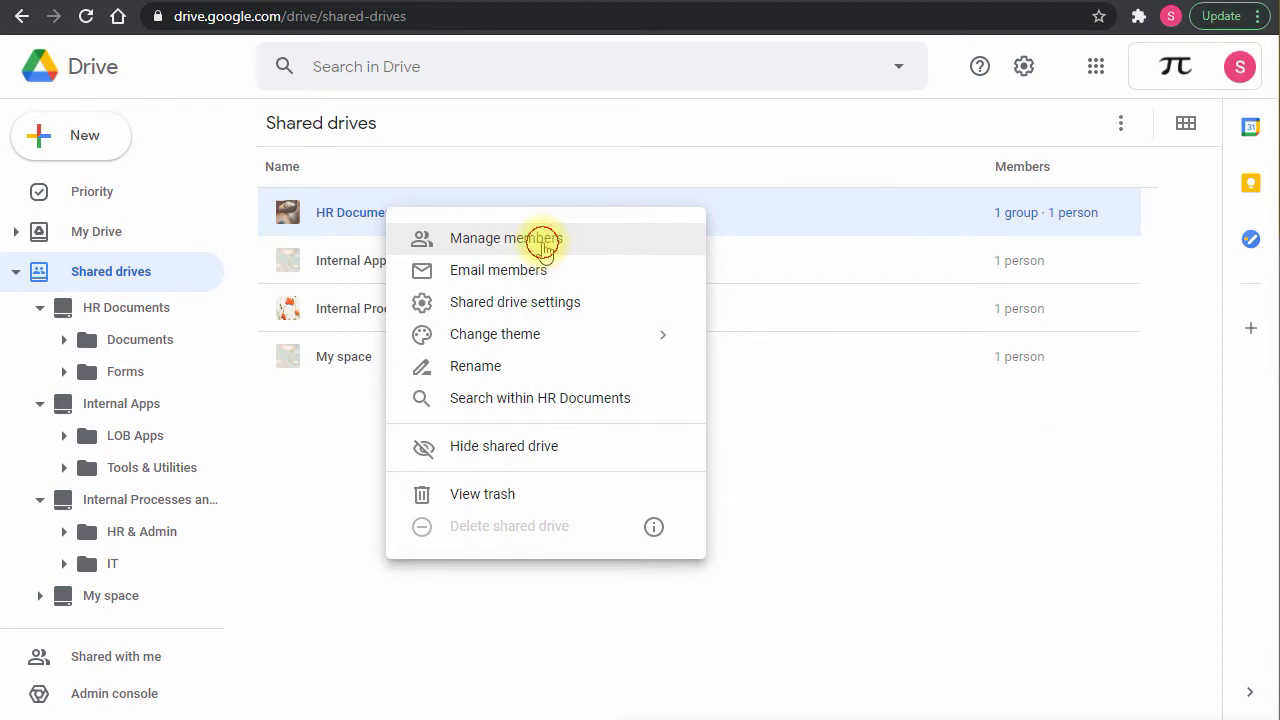
{"action": "left_click", "coordinate": [545, 250]}
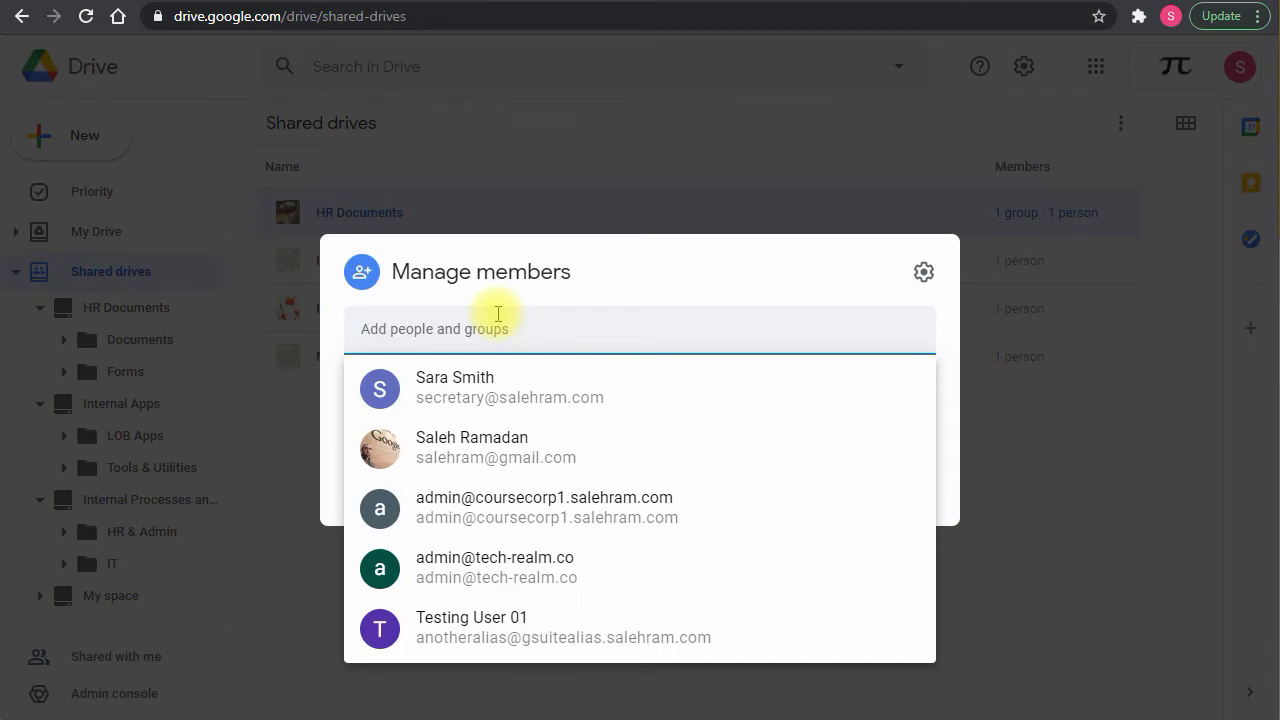
{"action": "type", "text": "everyone"}
{"action": "mouse_move", "coordinate": [590, 392]}
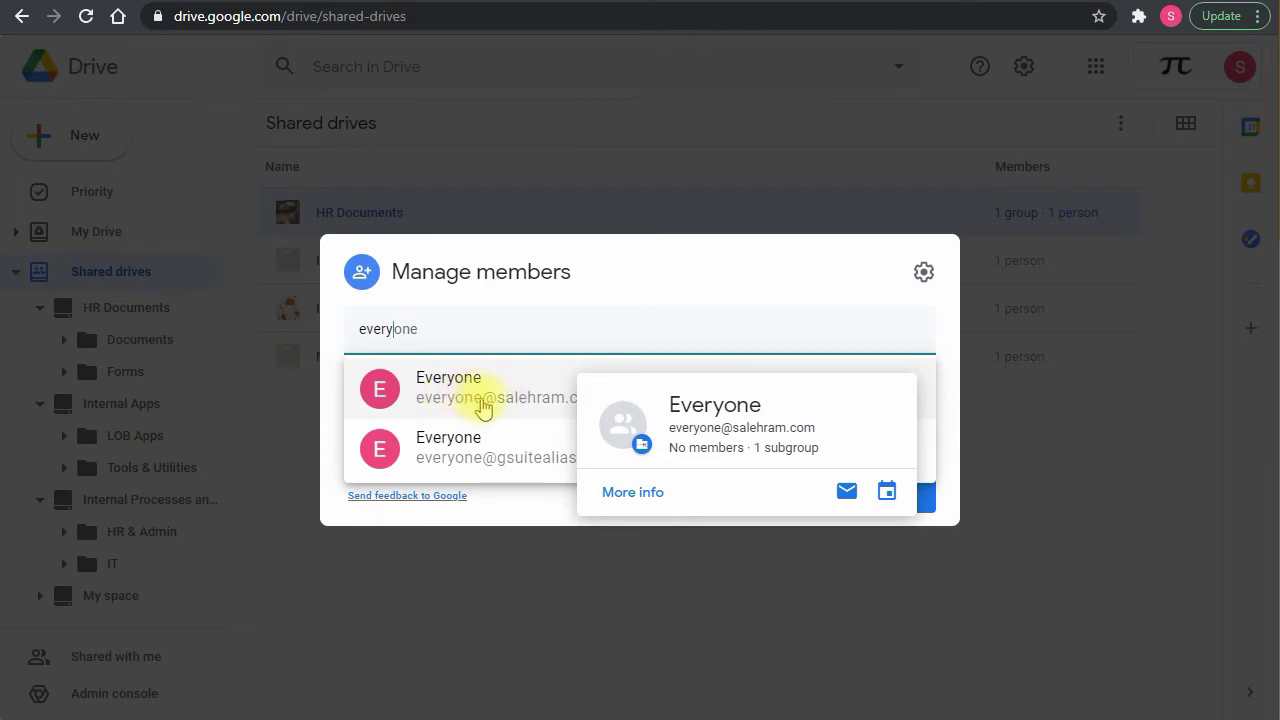
{"action": "left_click", "coordinate": [483, 405]}
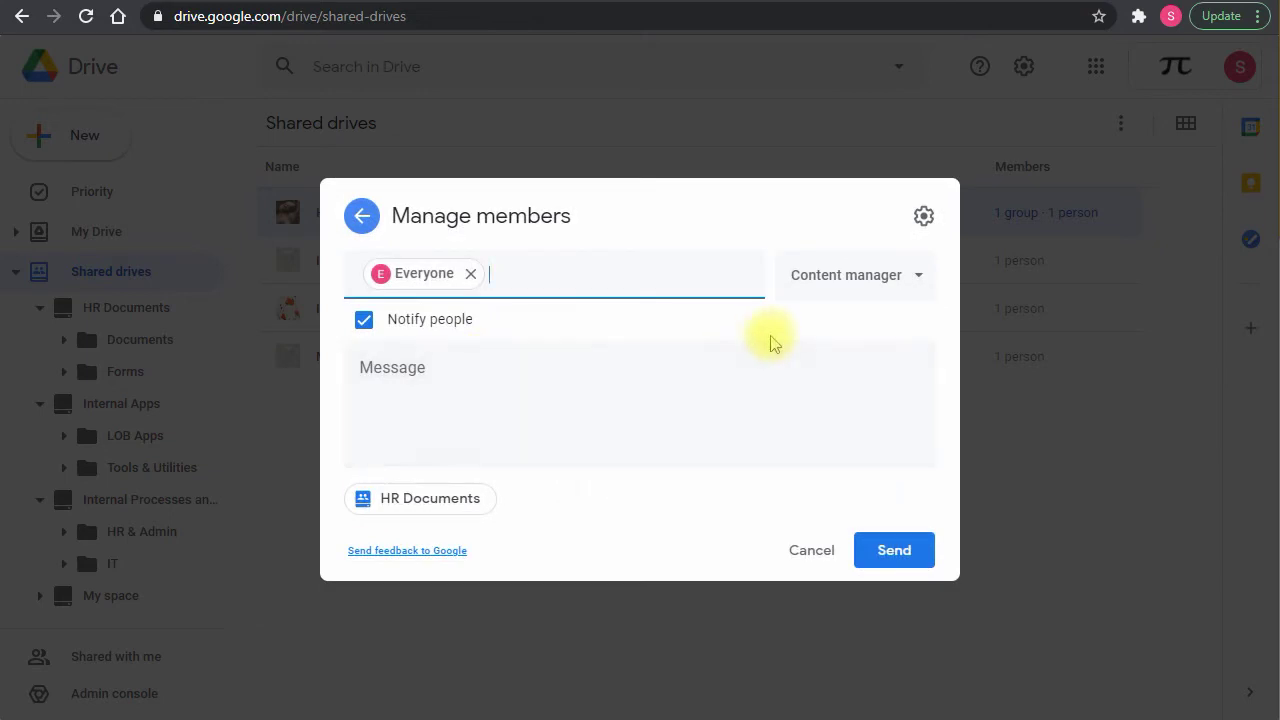
{"action": "left_click", "coordinate": [821, 290]}
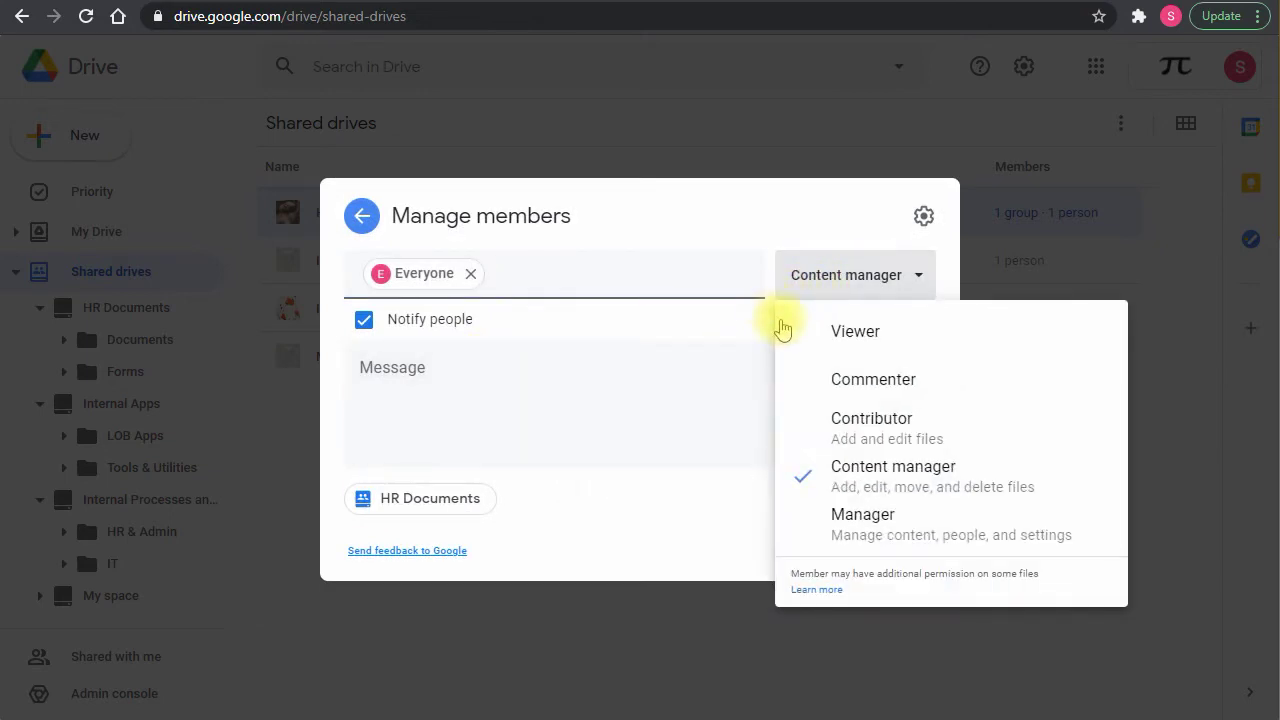
{"action": "left_click", "coordinate": [836, 338]}
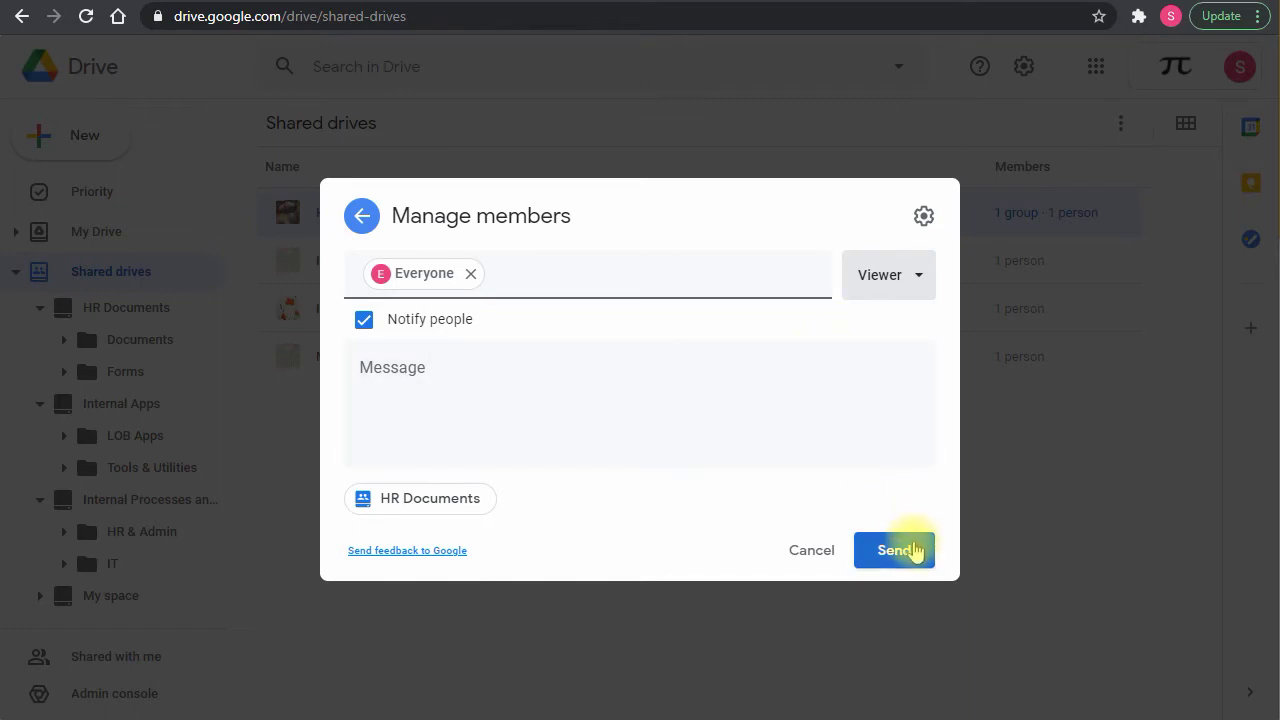
{"action": "left_click", "coordinate": [364, 320]}
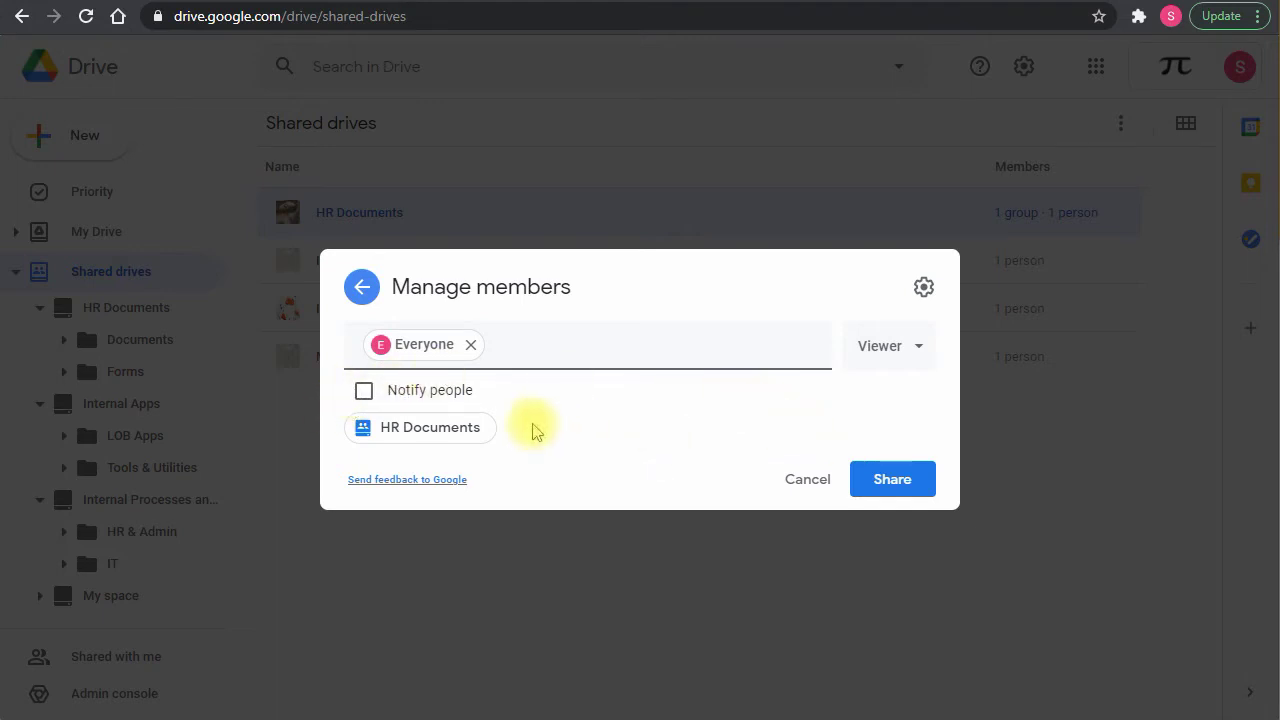
{"action": "left_click", "coordinate": [888, 481]}
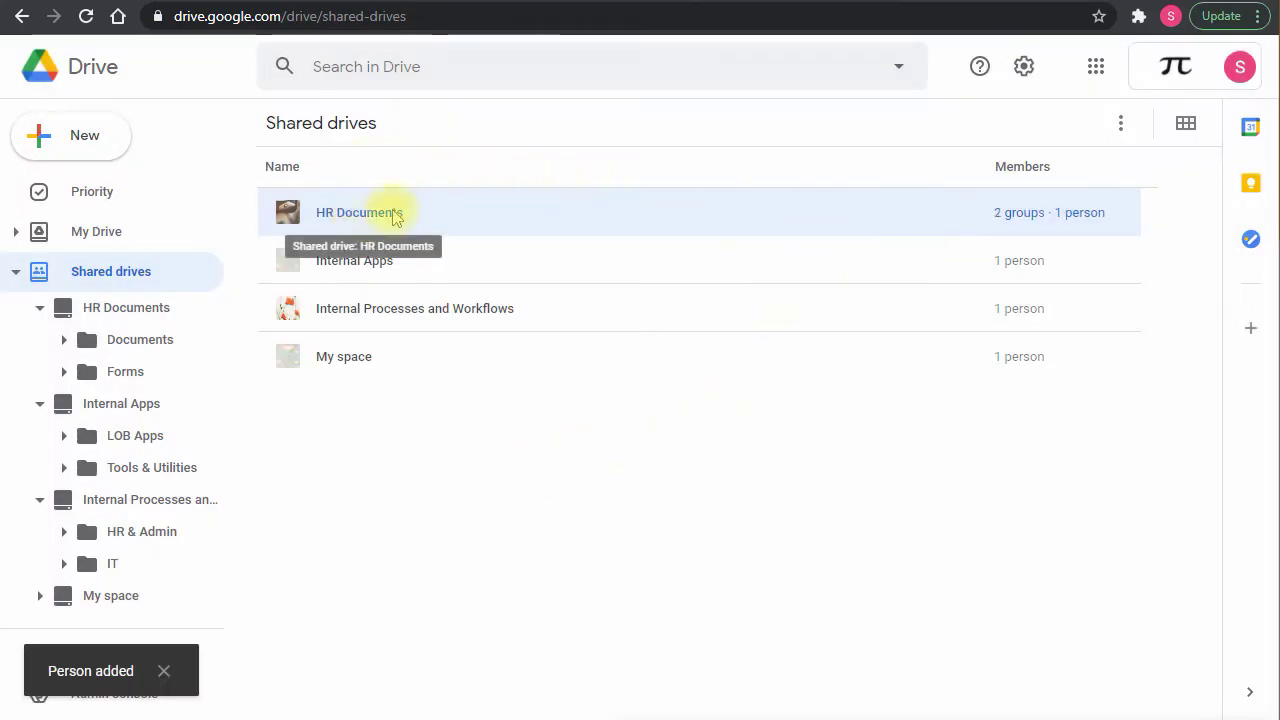
Step: Review the membership listed for the HR Documents, Internal Apps, and Internal Processes and Workflows shared drives
{"action": "left_click", "coordinate": [355, 280]}
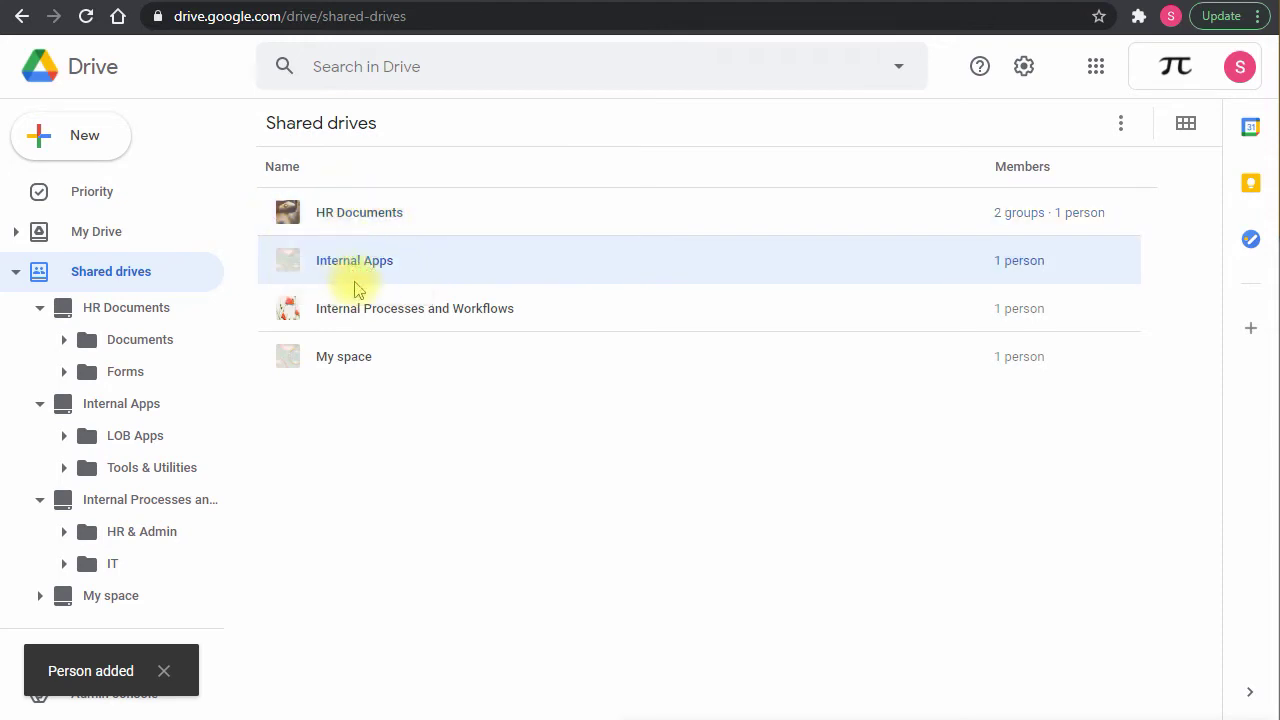
{"action": "left_click", "coordinate": [362, 292]}
{"action": "left_click", "coordinate": [372, 255]}
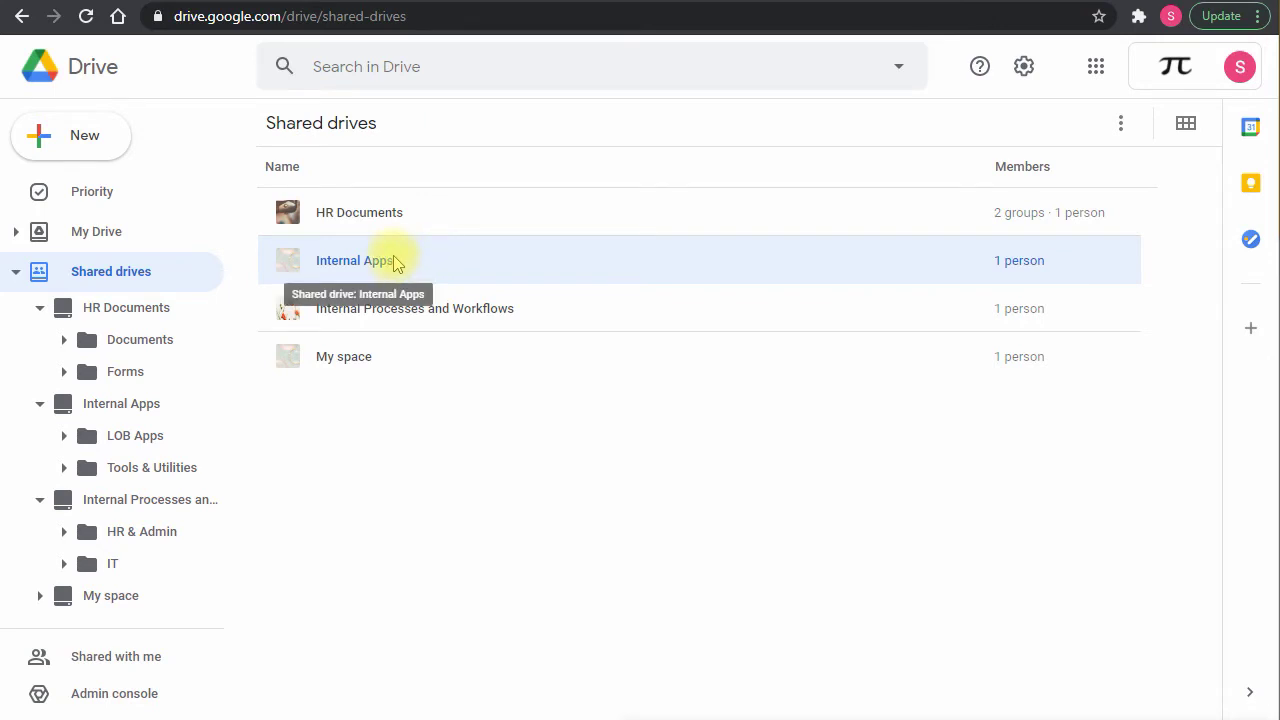
{"action": "left_click", "coordinate": [478, 312]}
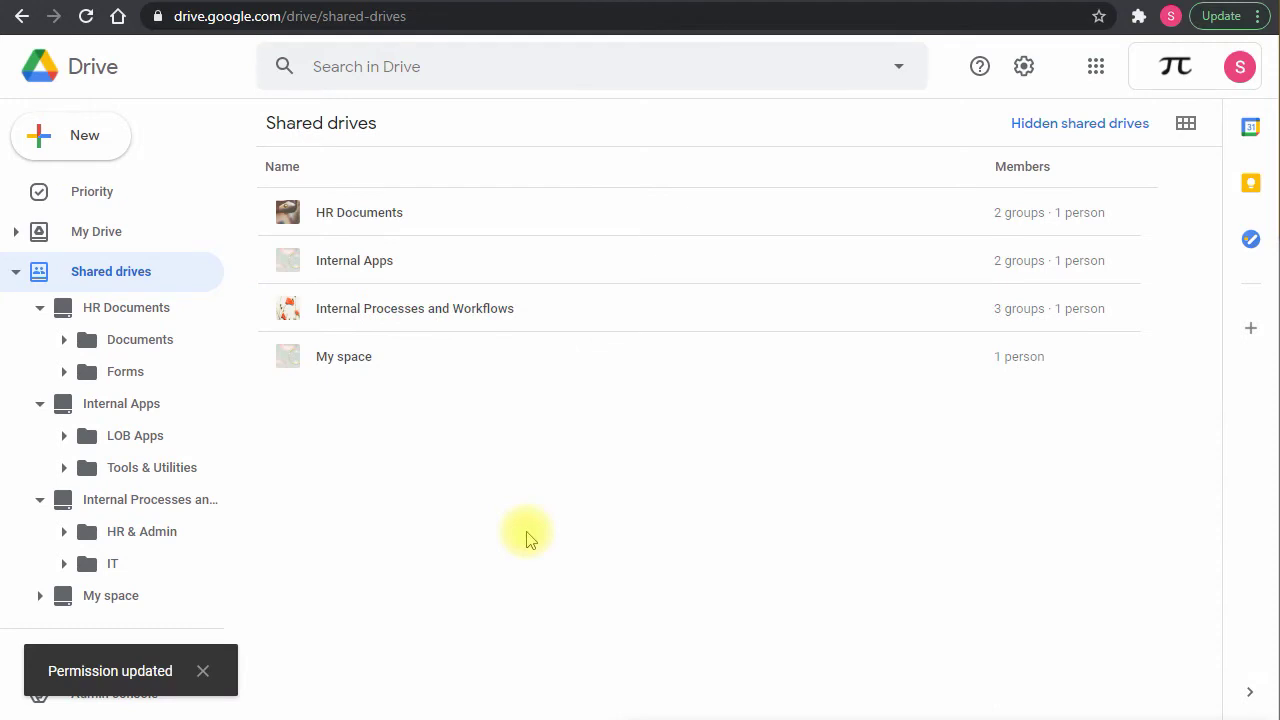
{"action": "left_click", "coordinate": [1037, 309]}
{"action": "left_click", "coordinate": [1040, 276]}
{"action": "left_click", "coordinate": [1020, 226]}
{"action": "left_click", "coordinate": [1006, 260]}
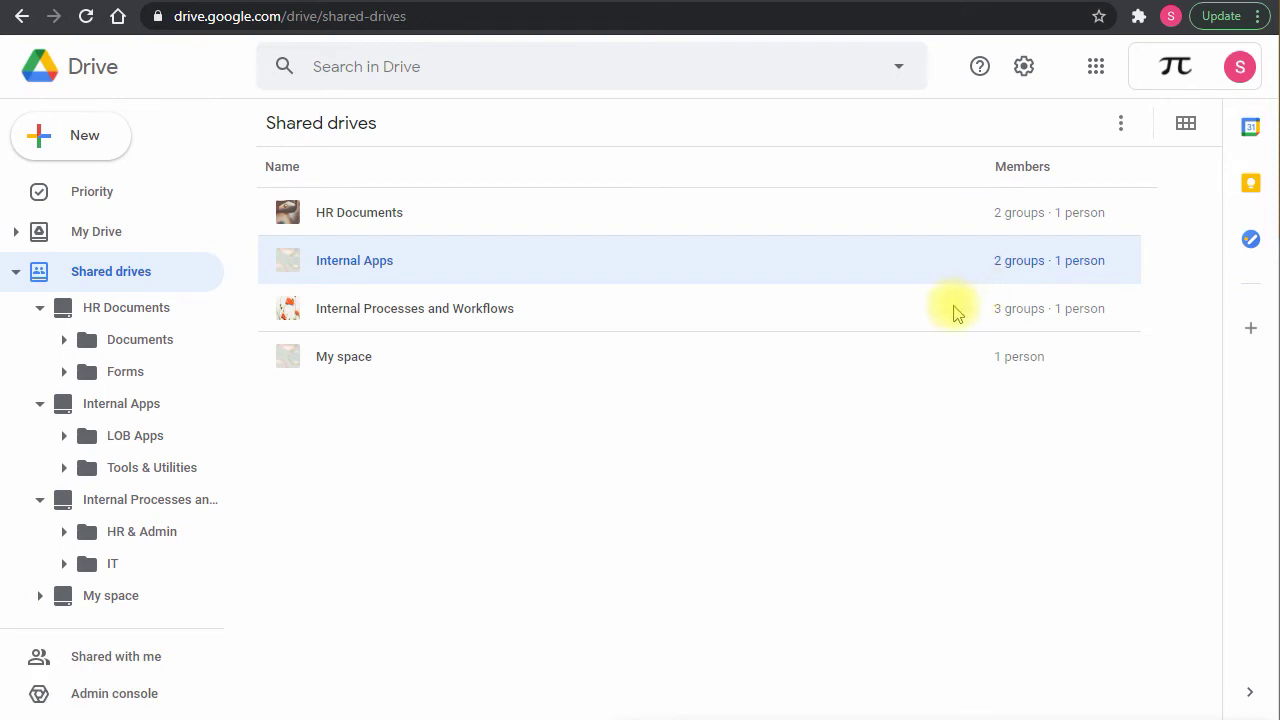
{"action": "left_click", "coordinate": [652, 484]}
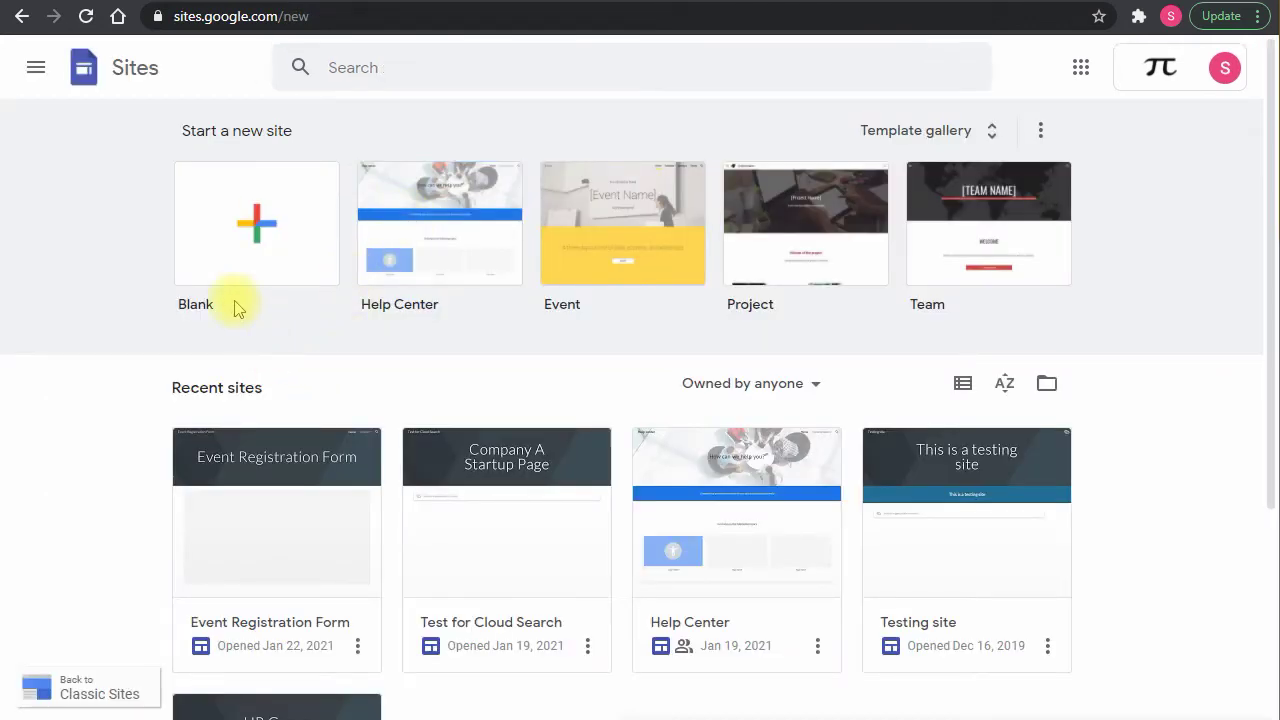
Step: In Google Sites, create a blank site and widen the page title box on both sides across most of the header
{"action": "left_click", "coordinate": [252, 240]}
{"action": "left_click", "coordinate": [249, 240]}
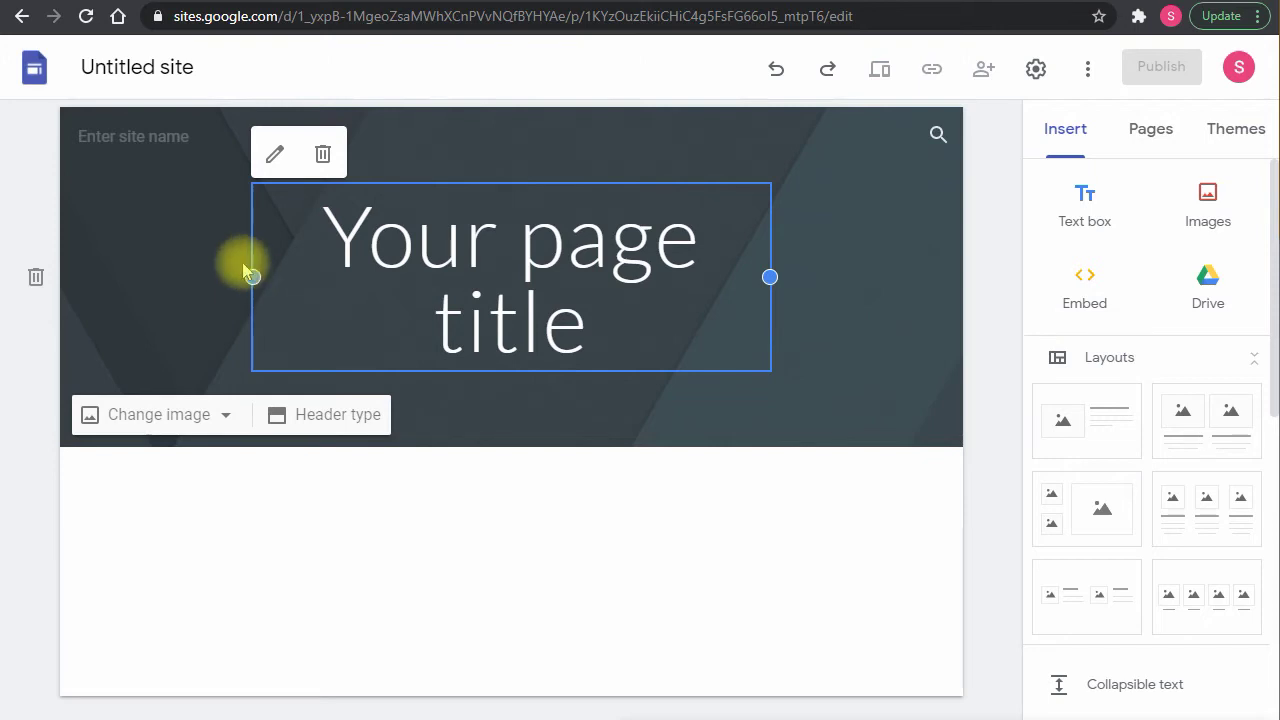
{"action": "left_click_drag", "start_coordinate": [251, 274], "coordinate": [108, 277]}
{"action": "left_click_drag", "start_coordinate": [770, 277], "coordinate": [905, 280]}
Step: Replace the placeholder page title in the header with "Internal Documents Repository"
{"action": "left_click_drag", "start_coordinate": [237, 286], "coordinate": [846, 288]}
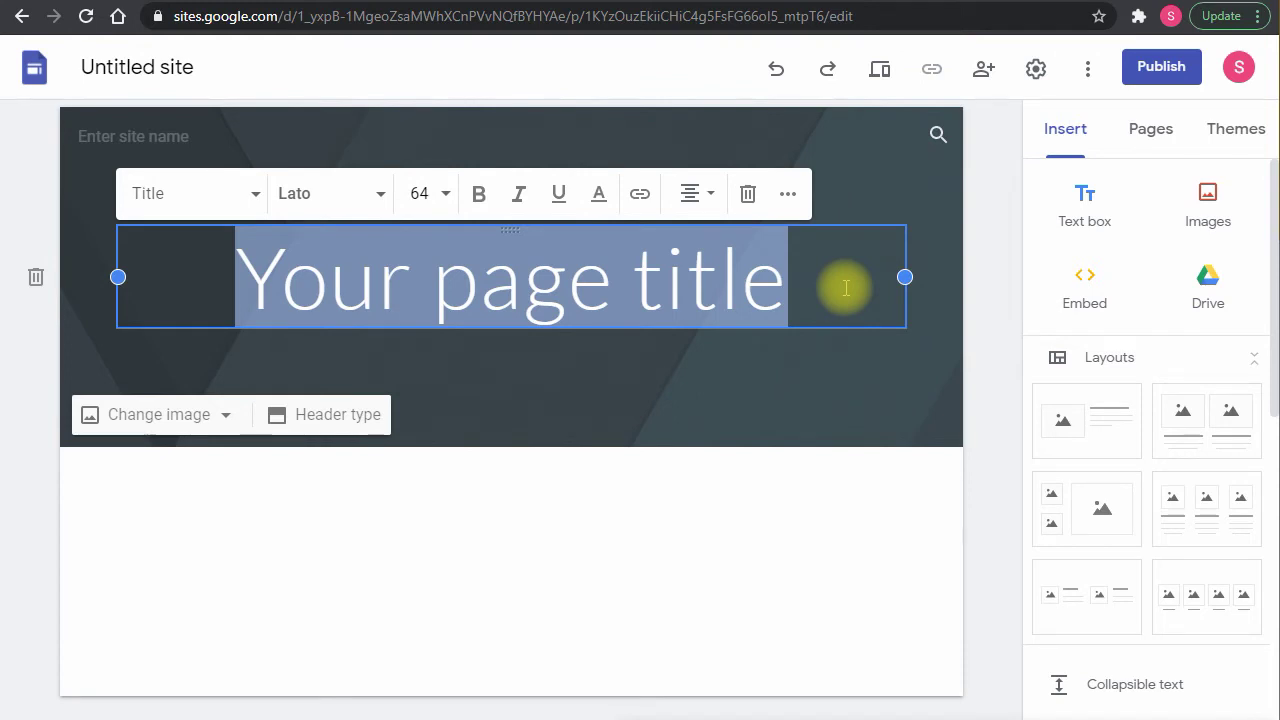
{"action": "type", "text": "Internal Documents Repository"}
{"action": "left_click", "coordinate": [443, 549]}
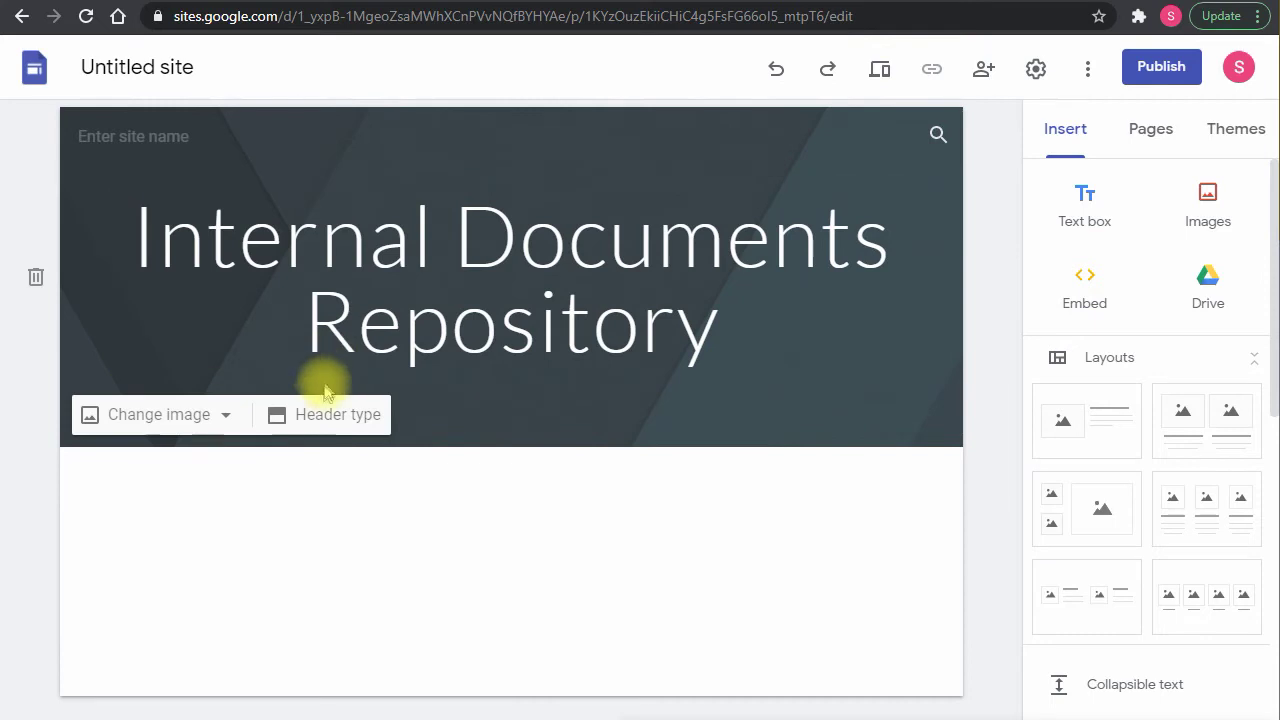
{"action": "left_click", "coordinate": [1240, 145]}
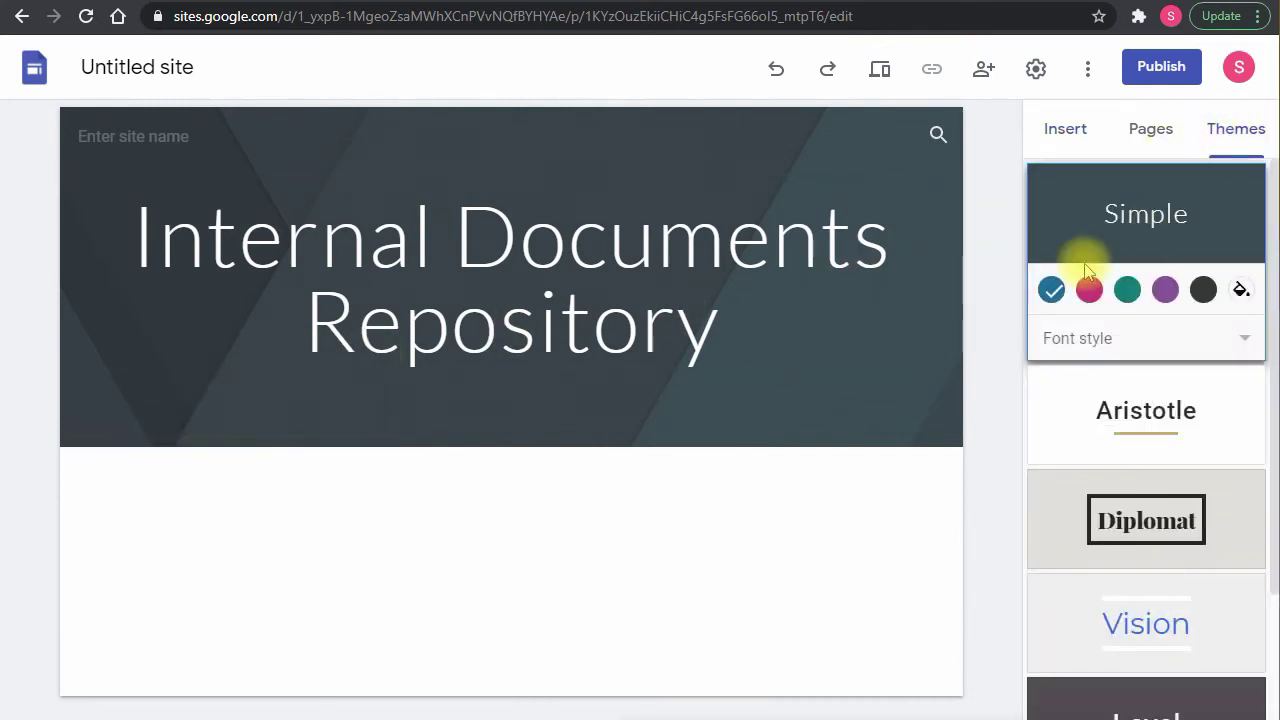
{"action": "scroll", "coordinate": [1100, 270], "scroll_direction": "down", "scroll_amount": 2}
{"action": "scroll", "coordinate": [1134, 340], "scroll_direction": "up", "scroll_amount": 2}
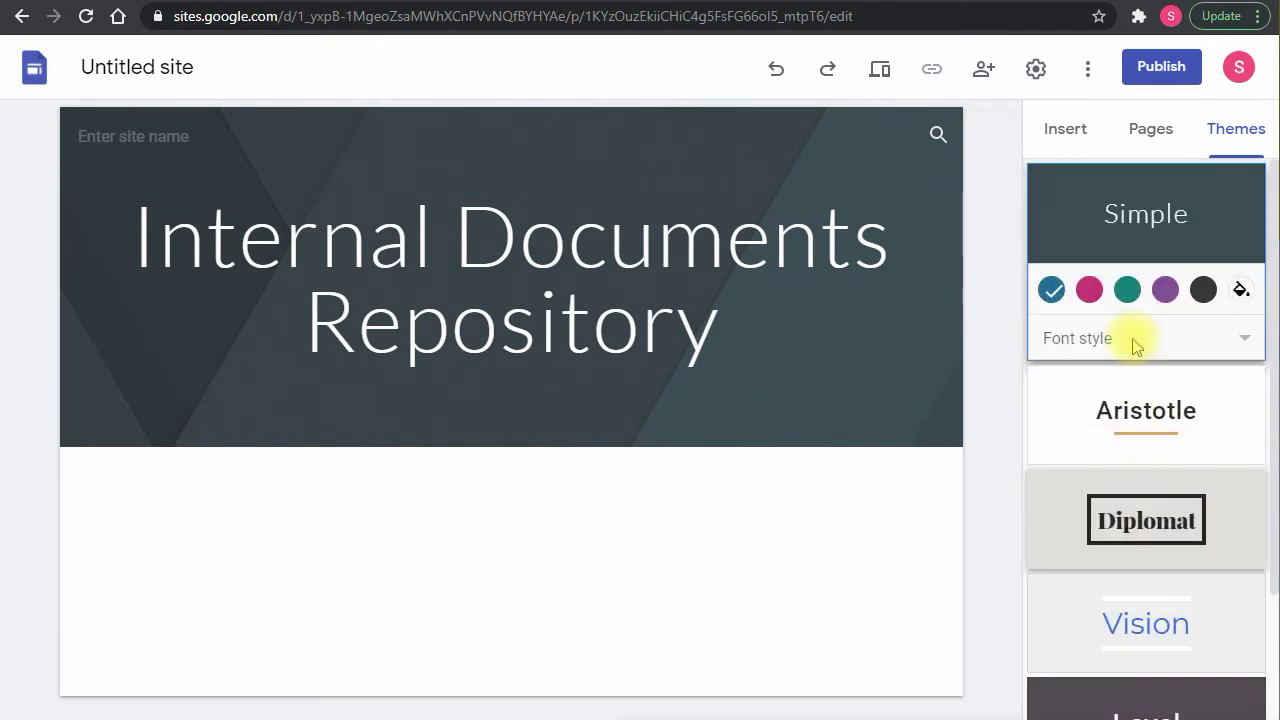
{"action": "scroll", "coordinate": [1125, 442], "scroll_direction": "down", "scroll_amount": 1}
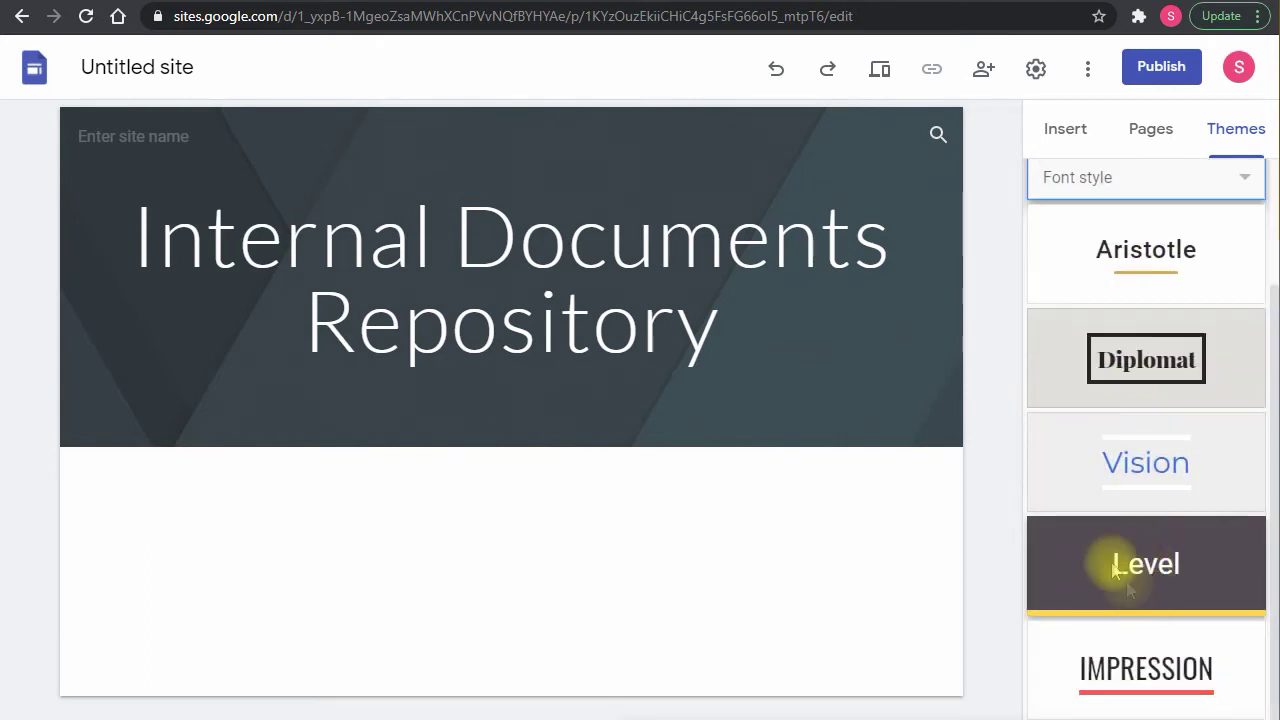
{"action": "scroll", "coordinate": [1114, 540], "scroll_direction": "up", "scroll_amount": 2}
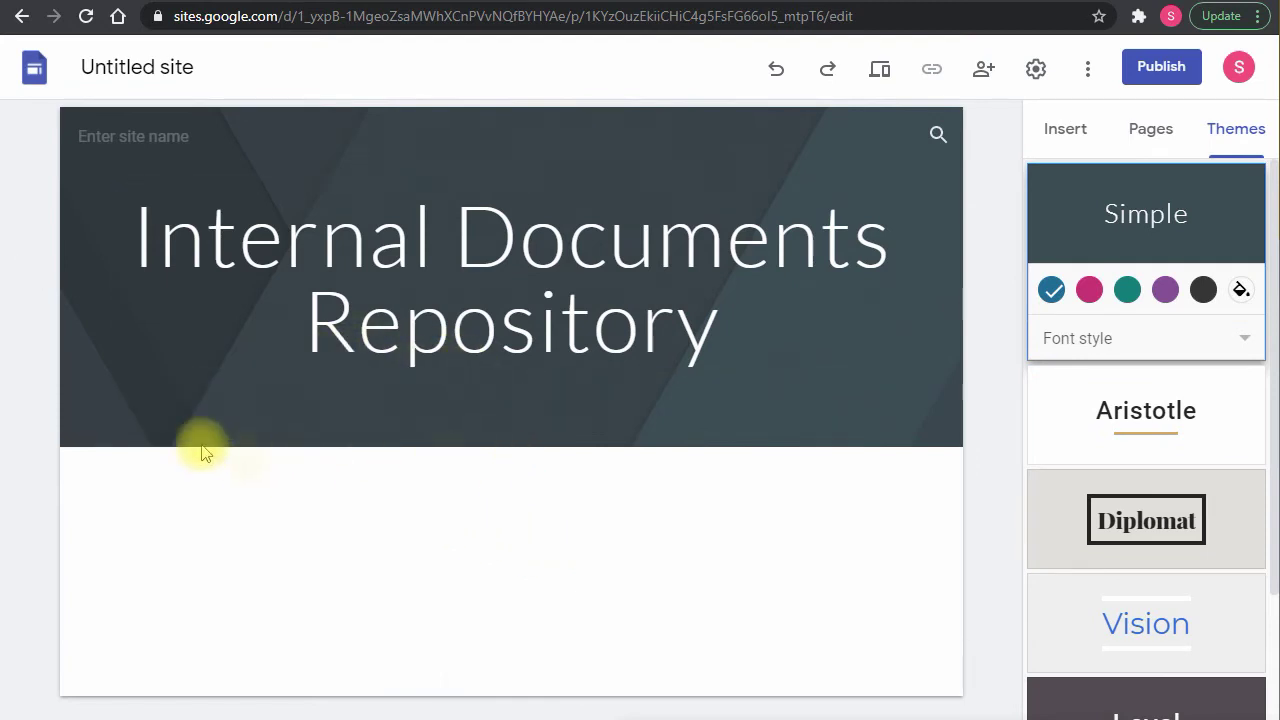
Step: Copy the page title "Internal Documents Repository" into the site name field
{"action": "left_click", "coordinate": [428, 333]}
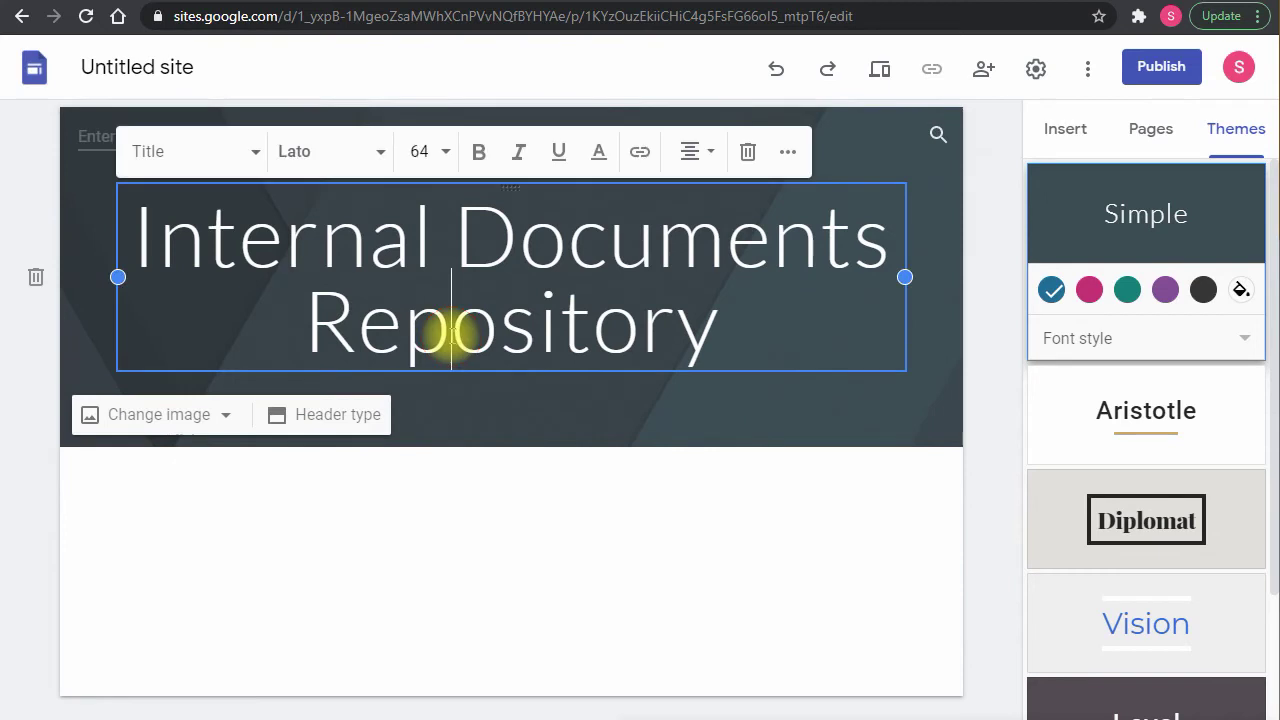
{"action": "triple_click", "coordinate": [400, 263]}
{"action": "key", "text": "ctrl+c"}
{"action": "left_click", "coordinate": [457, 529]}
{"action": "left_click", "coordinate": [148, 122]}
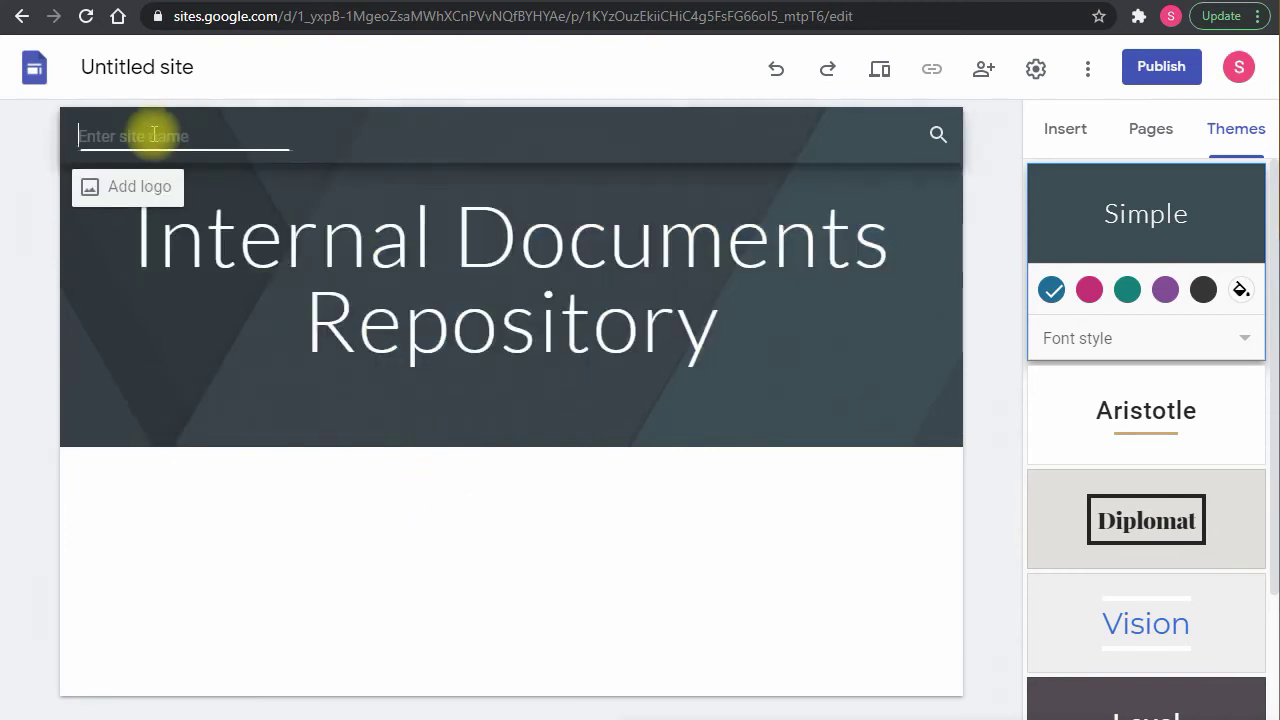
{"action": "key", "text": "ctrl+v"}
{"action": "left_click", "coordinate": [314, 540]}
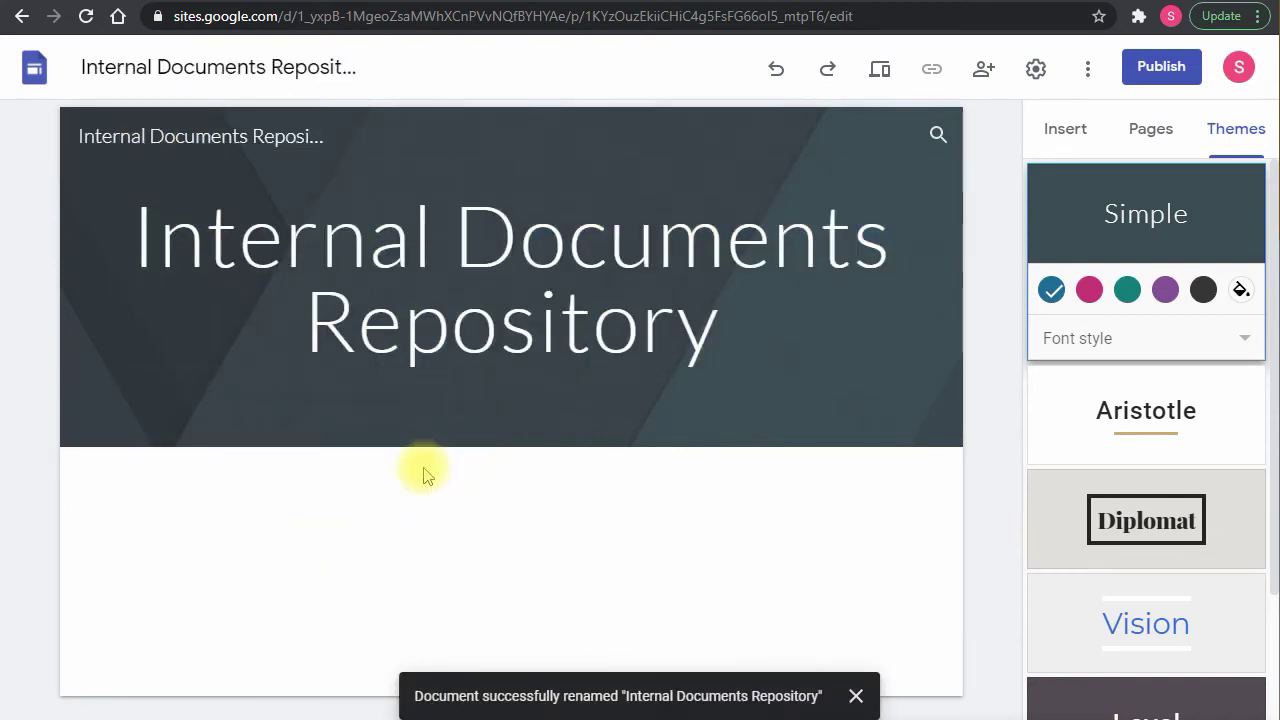
{"action": "left_click", "coordinate": [390, 492]}
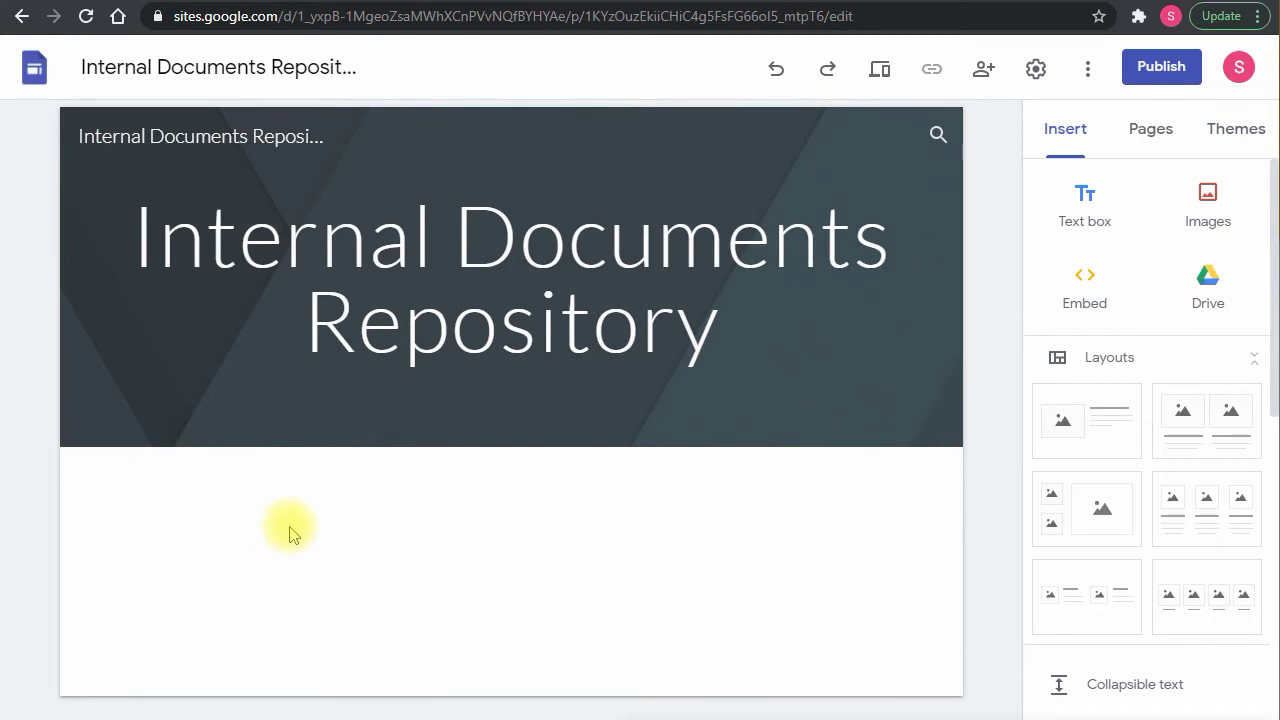
Step: Add a text box reading "HR Documents" below the header and set its section background to Emphasis 2
{"action": "left_click", "coordinate": [1085, 203]}
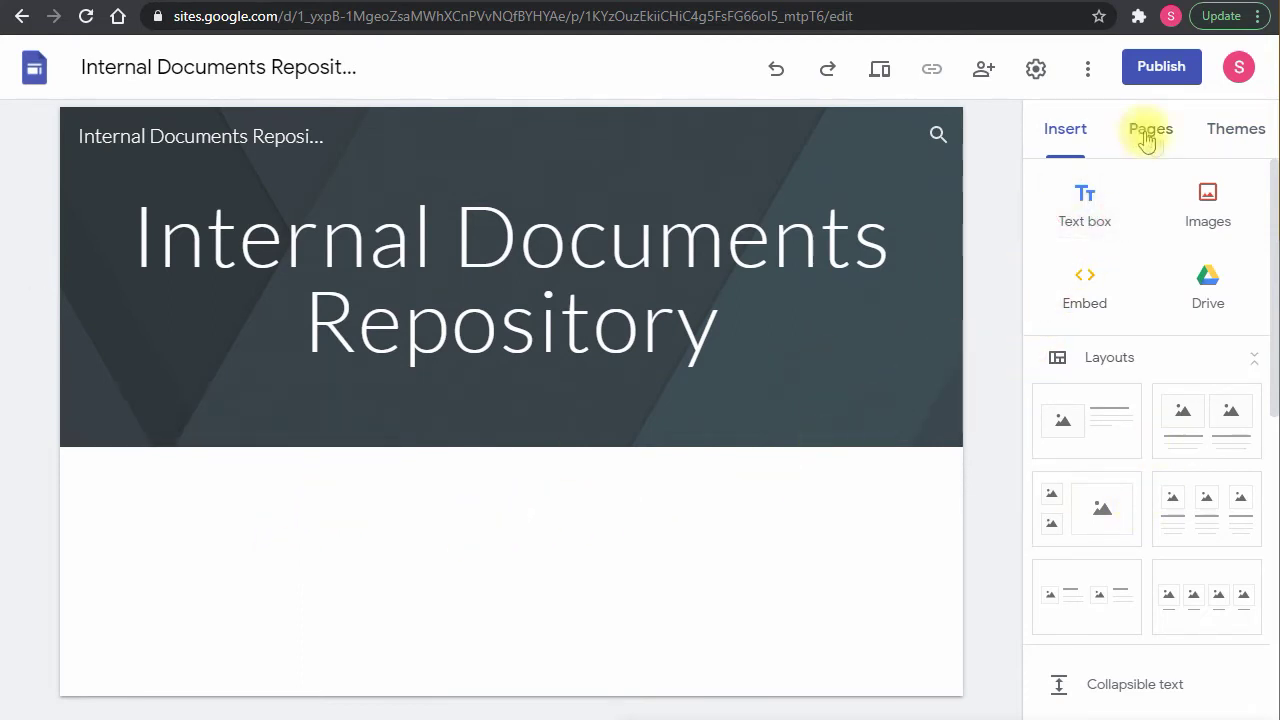
{"action": "left_click", "coordinate": [1072, 212]}
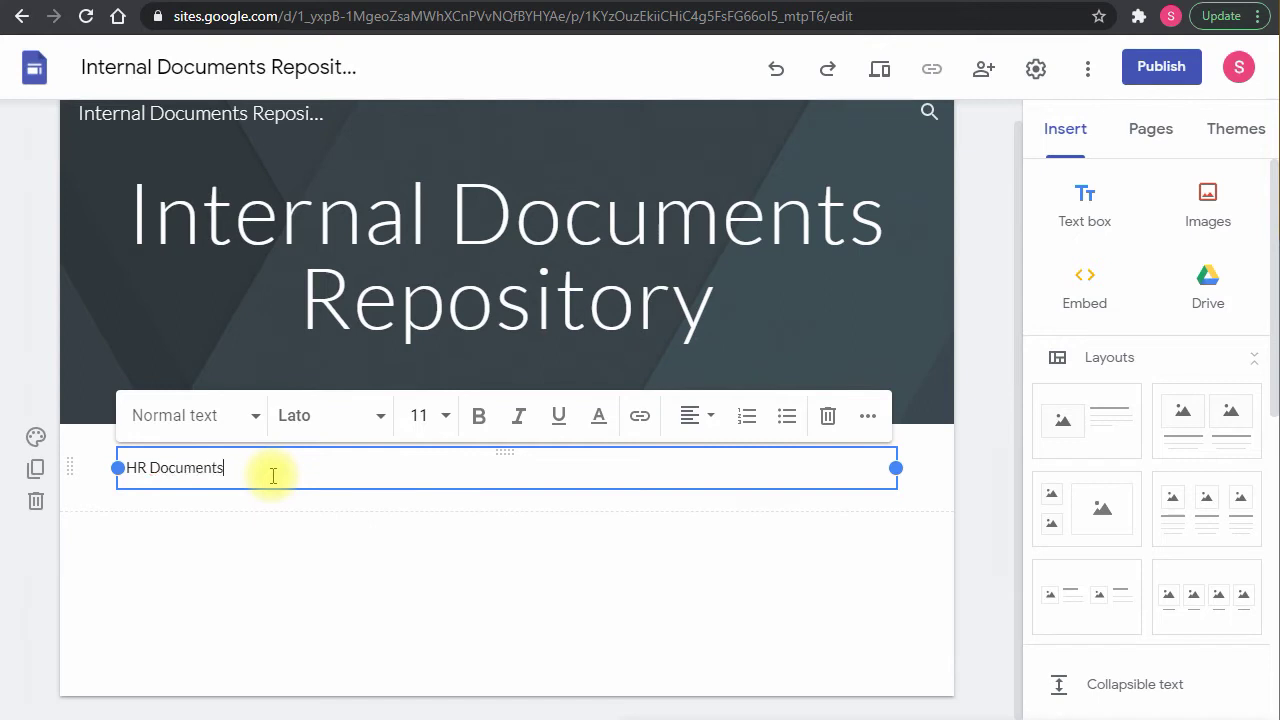
{"action": "left_click", "coordinate": [36, 437]}
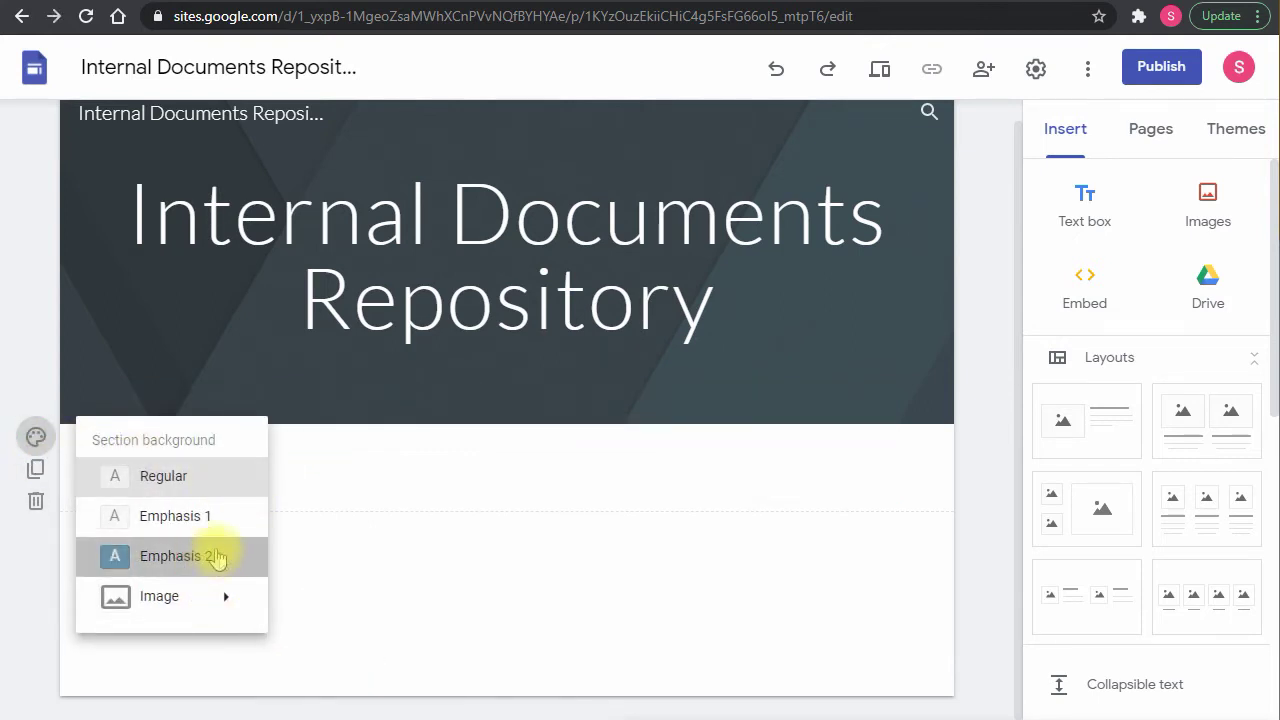
{"action": "left_click", "coordinate": [207, 563]}
Step: Format the "HR Documents" text with the Heading style
{"action": "left_click", "coordinate": [182, 467]}
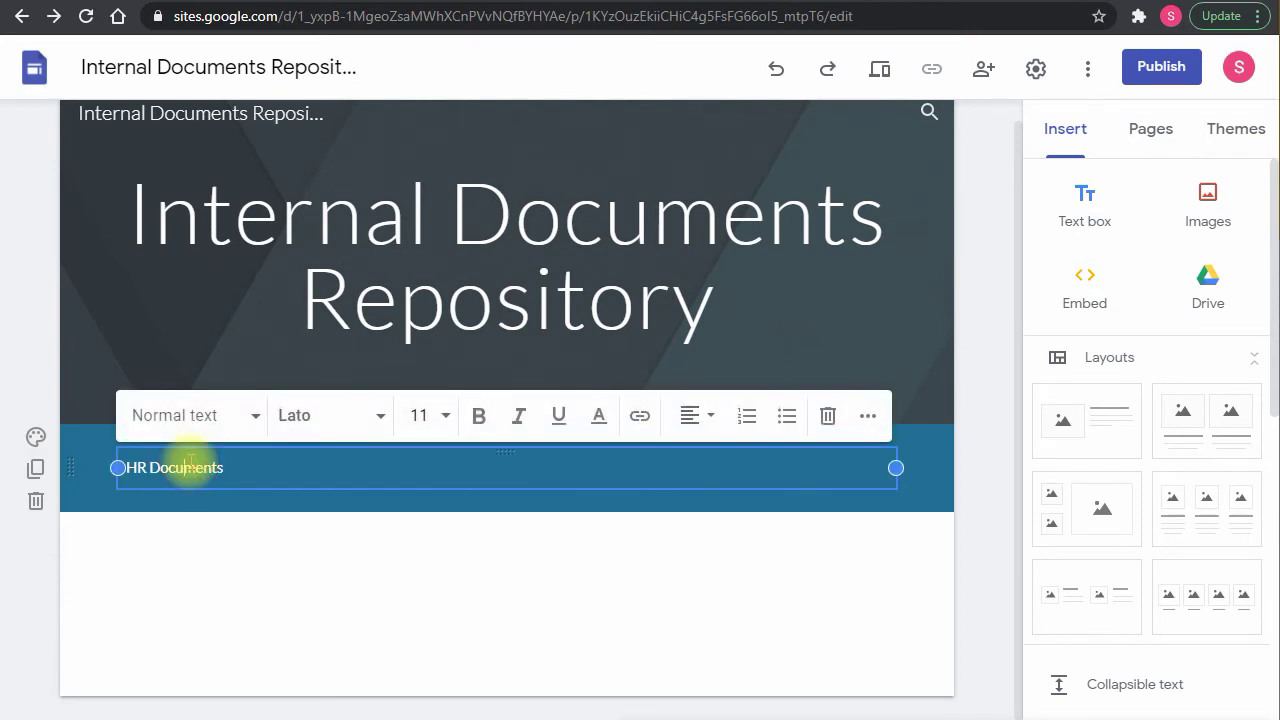
{"action": "left_click", "coordinate": [250, 415]}
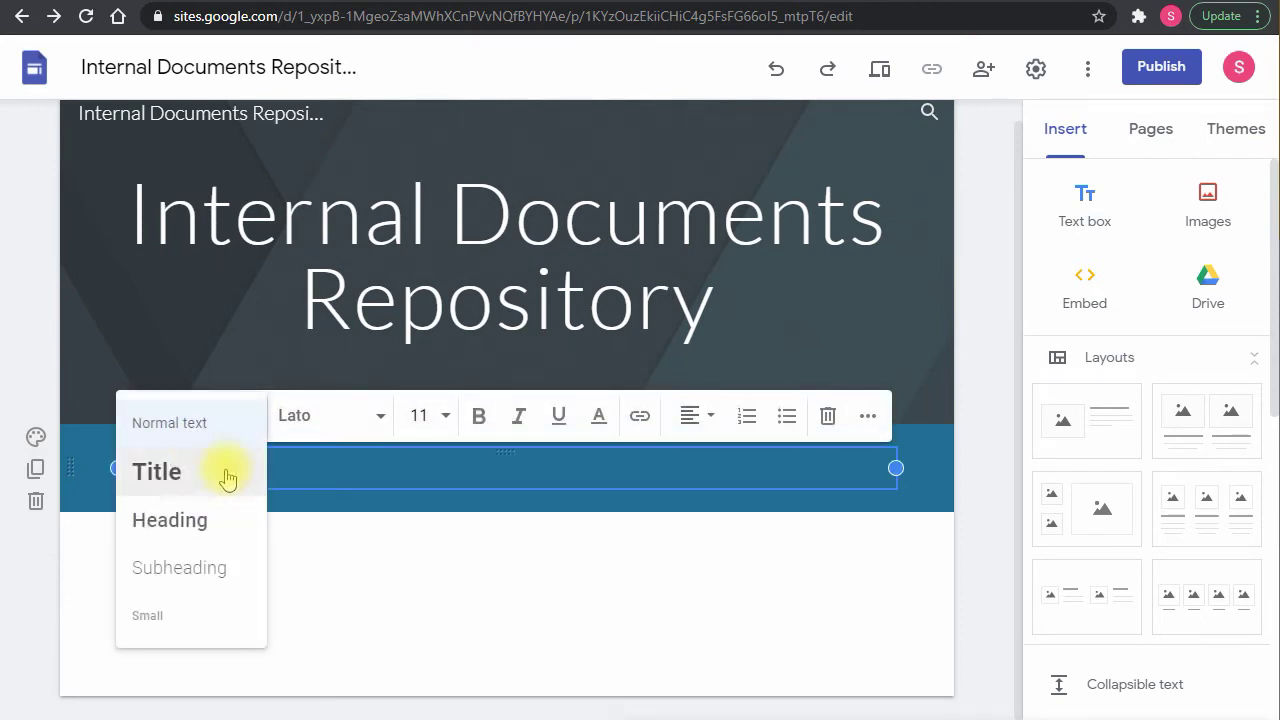
{"action": "left_click", "coordinate": [160, 530]}
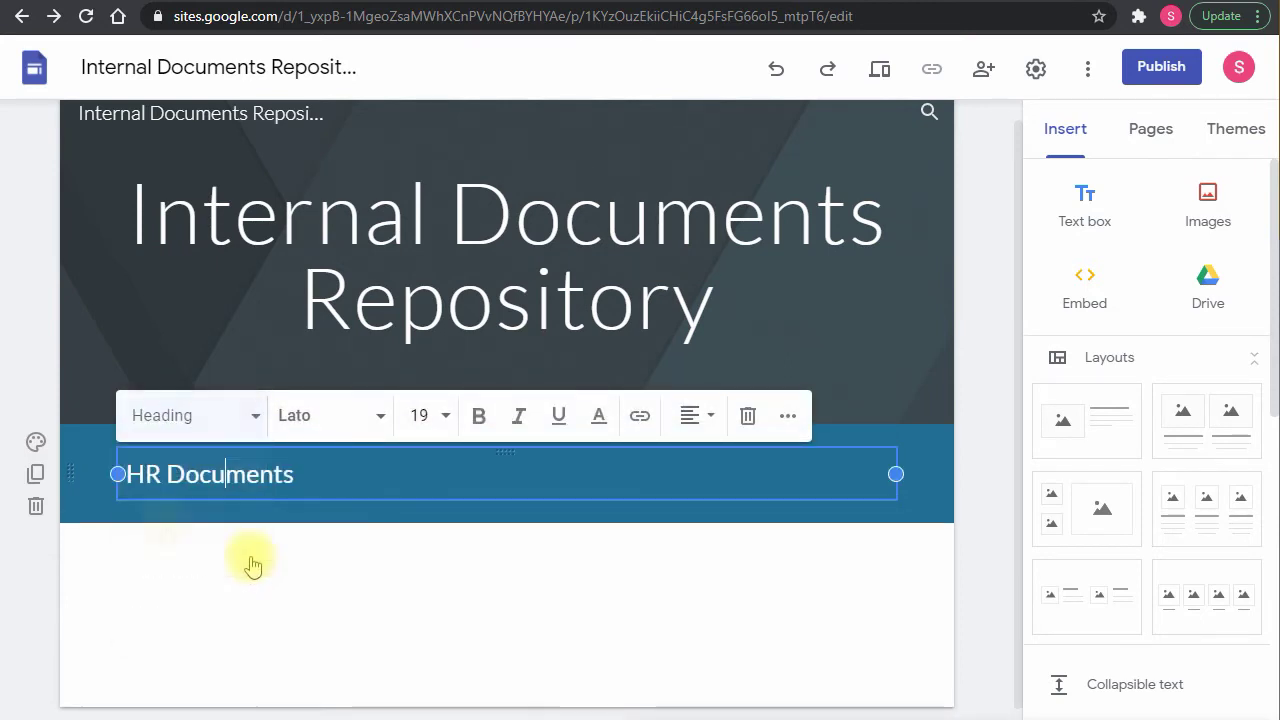
{"action": "left_click", "coordinate": [409, 623]}
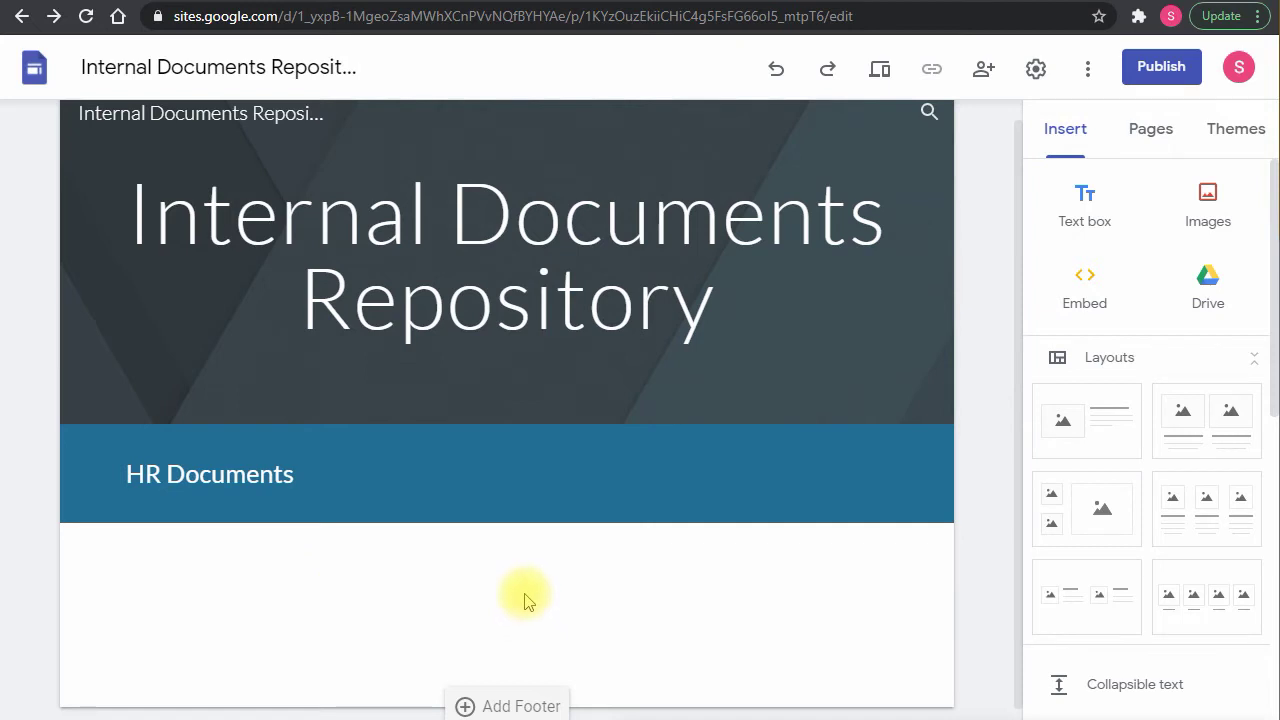
Step: Insert the HR Documents shared drive from Google Drive into the page below the HR Documents heading
{"action": "scroll", "coordinate": [552, 586], "scroll_direction": "down", "scroll_amount": 1}
{"action": "left_click", "coordinate": [1210, 288]}
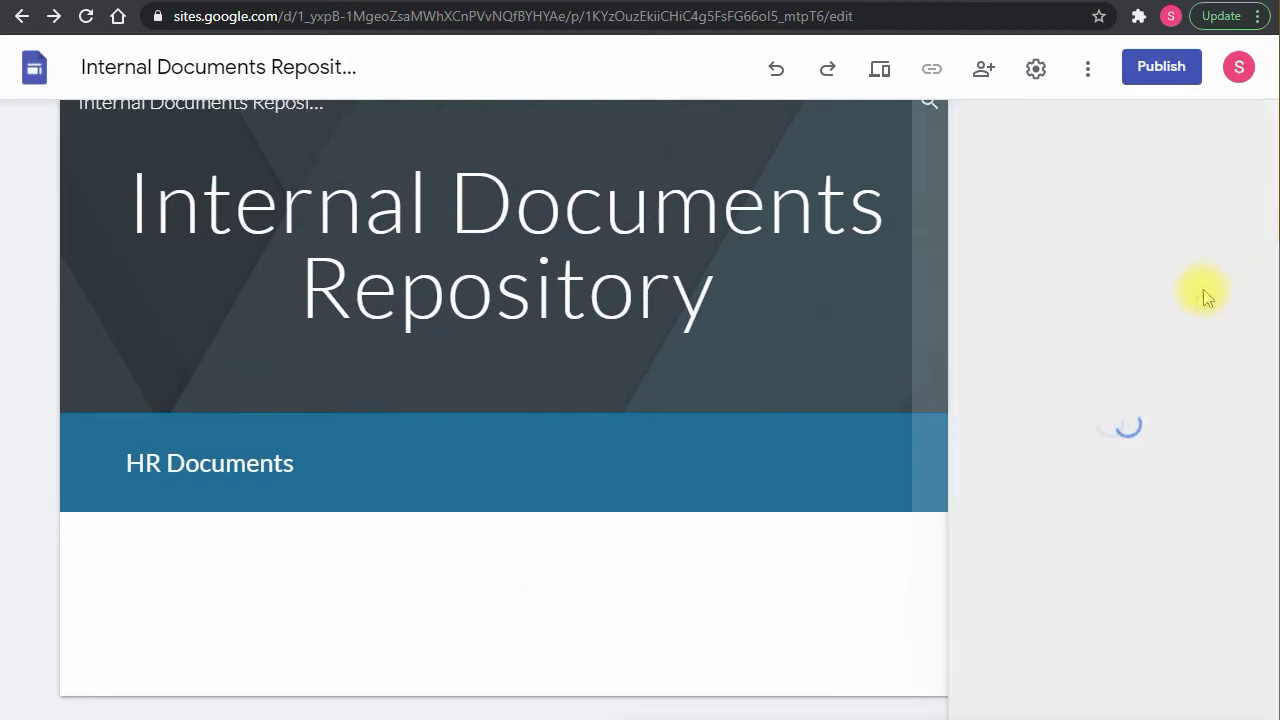
{"action": "left_click", "coordinate": [1050, 195]}
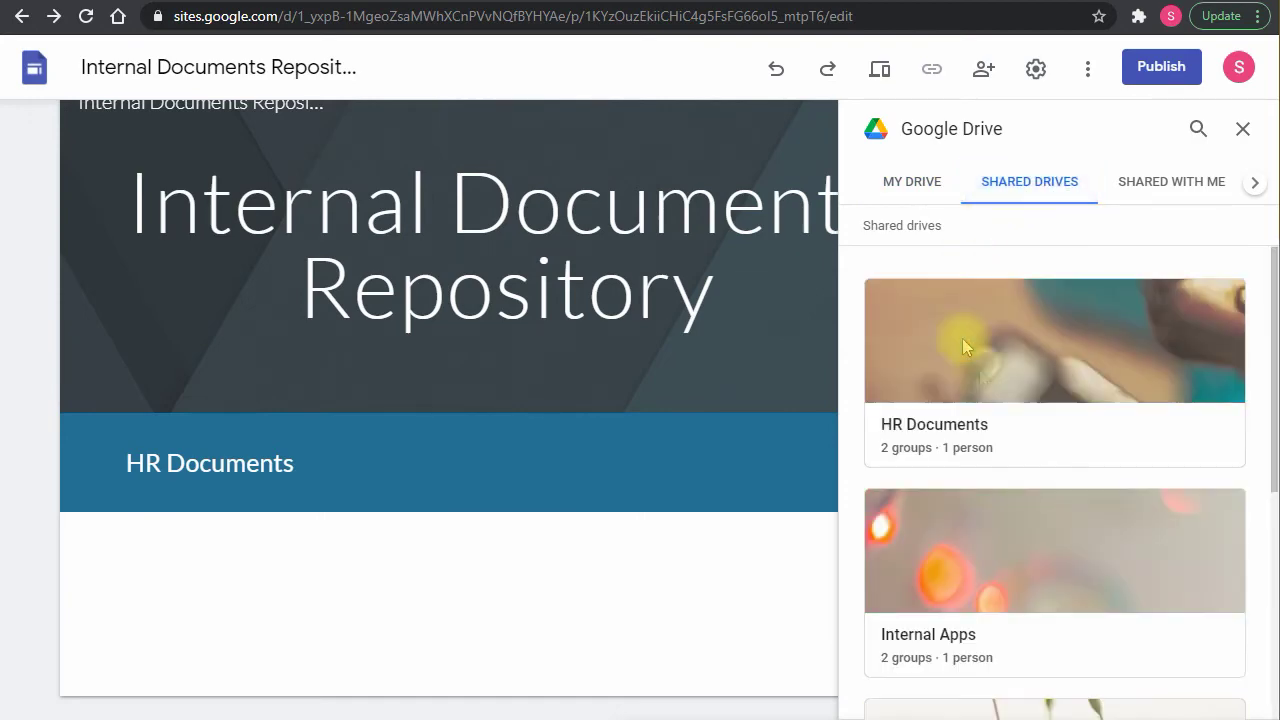
{"action": "left_click", "coordinate": [1003, 400]}
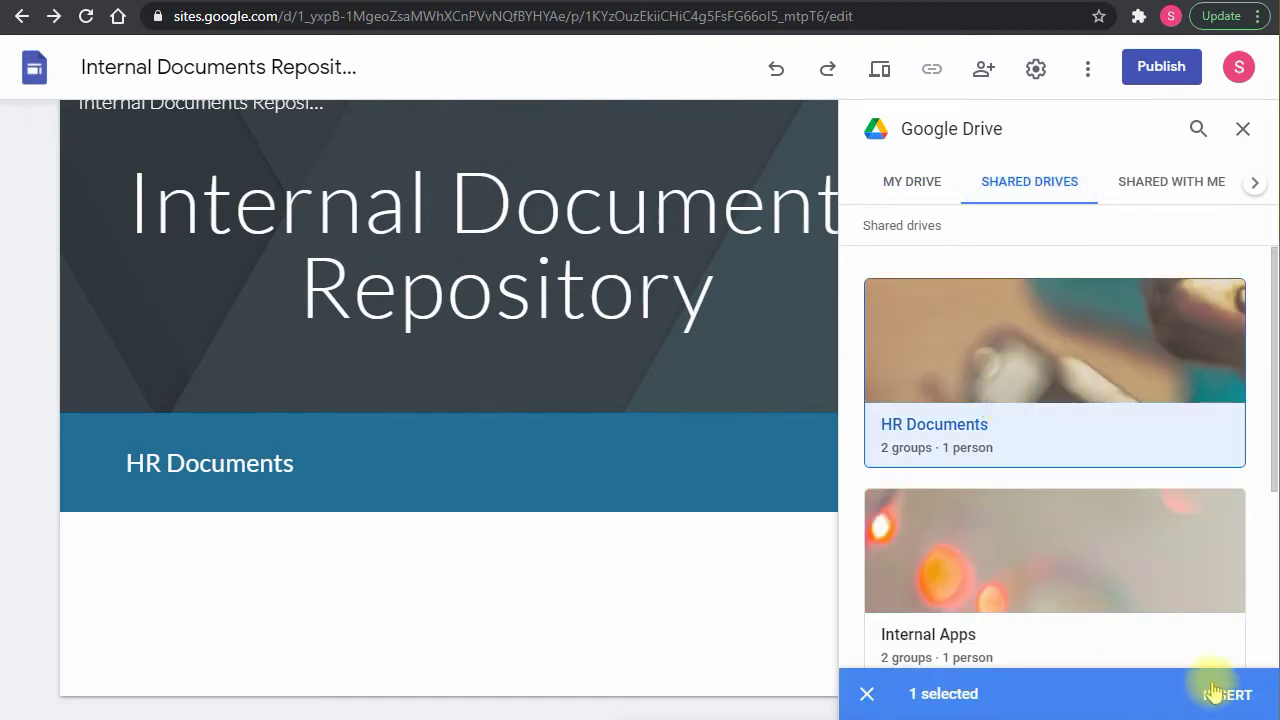
{"action": "left_click", "coordinate": [1215, 694]}
{"action": "scroll", "coordinate": [594, 526], "scroll_direction": "down", "scroll_amount": 2}
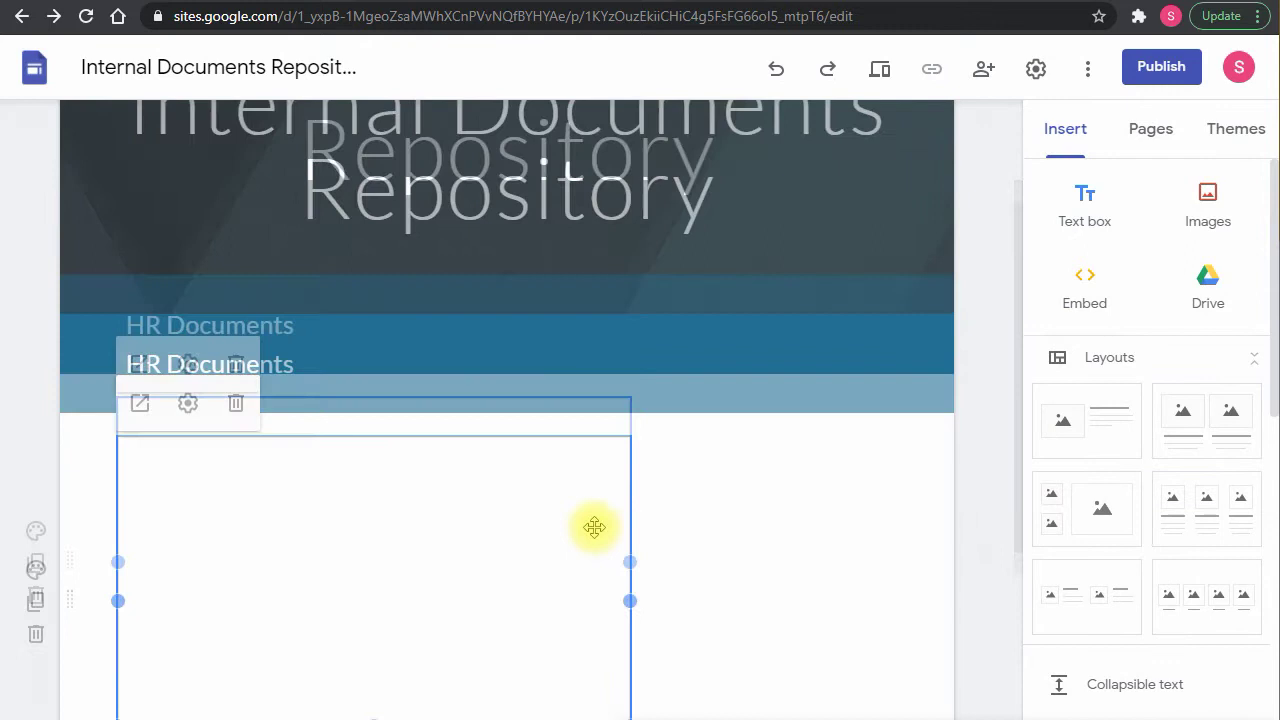
Step: Resize the embedded HR Documents drive to slightly over half the content width, leaving free space to its right
{"action": "left_click_drag", "start_coordinate": [629, 432], "coordinate": [896, 432]}
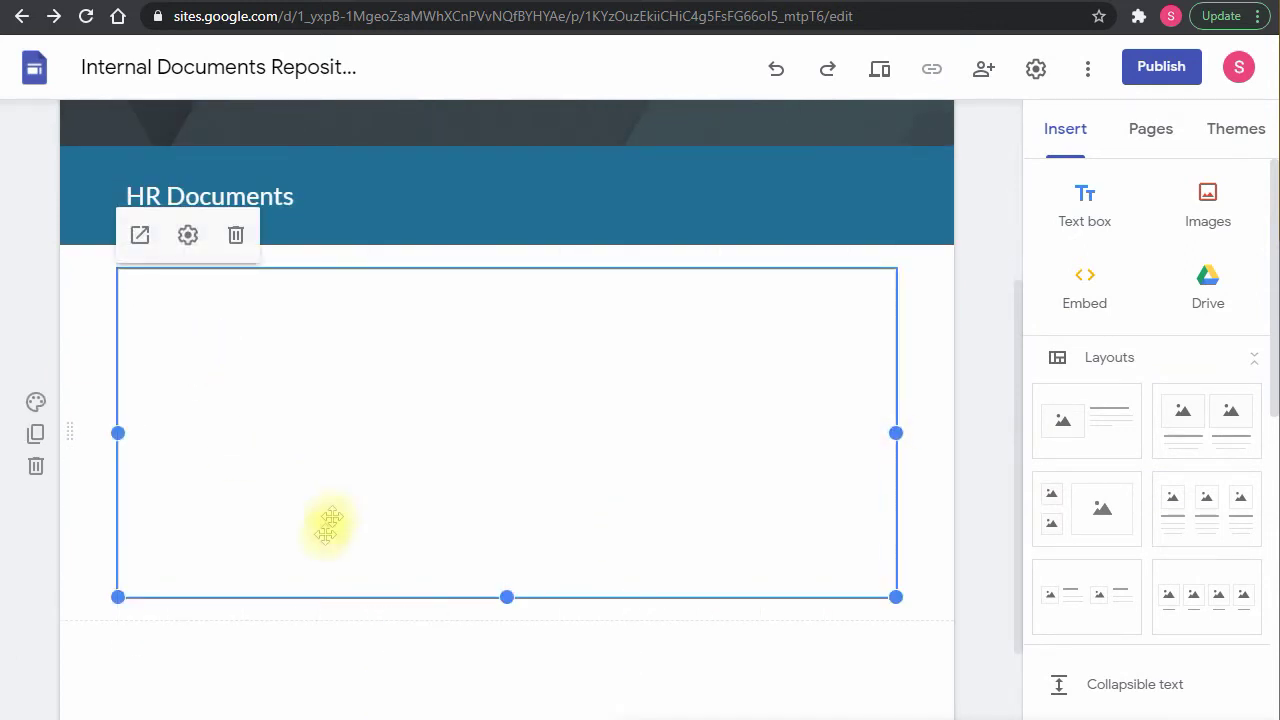
{"action": "left_click", "coordinate": [281, 660]}
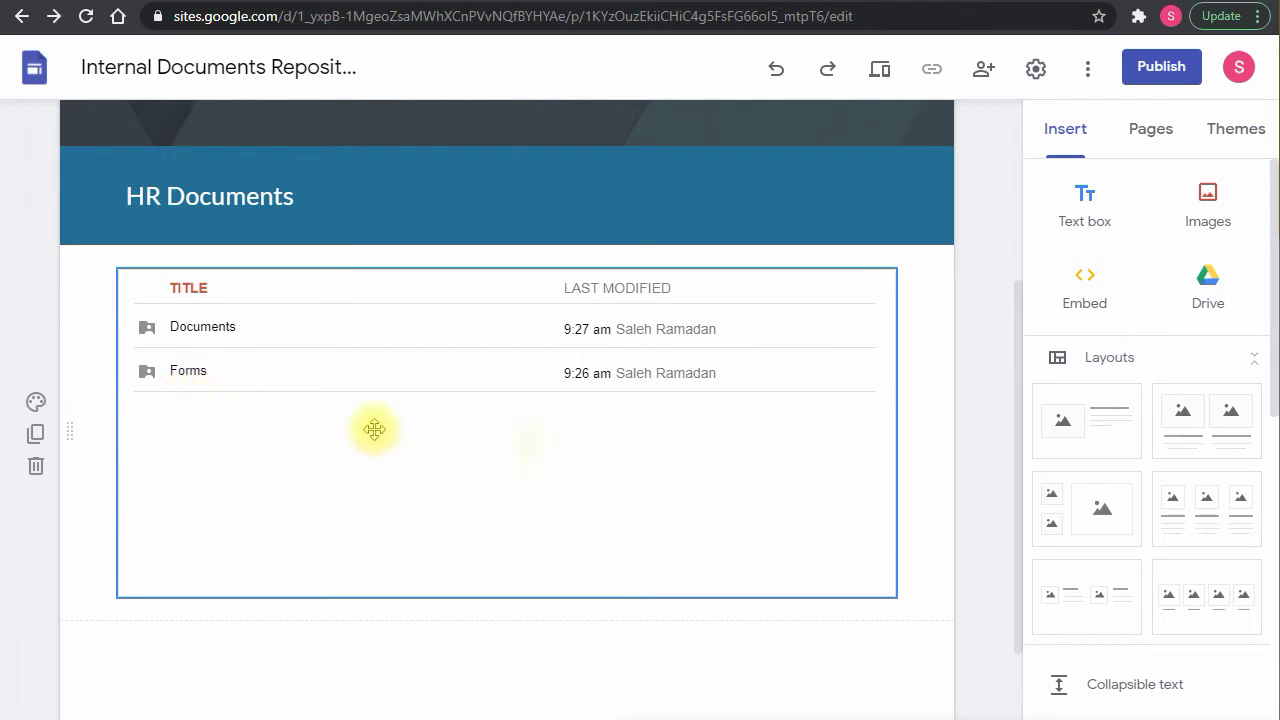
{"action": "left_click", "coordinate": [822, 463]}
{"action": "left_click_drag", "start_coordinate": [896, 432], "coordinate": [526, 477]}
{"action": "left_click_drag", "start_coordinate": [500, 436], "coordinate": [563, 440]}
{"action": "left_click", "coordinate": [640, 420]}
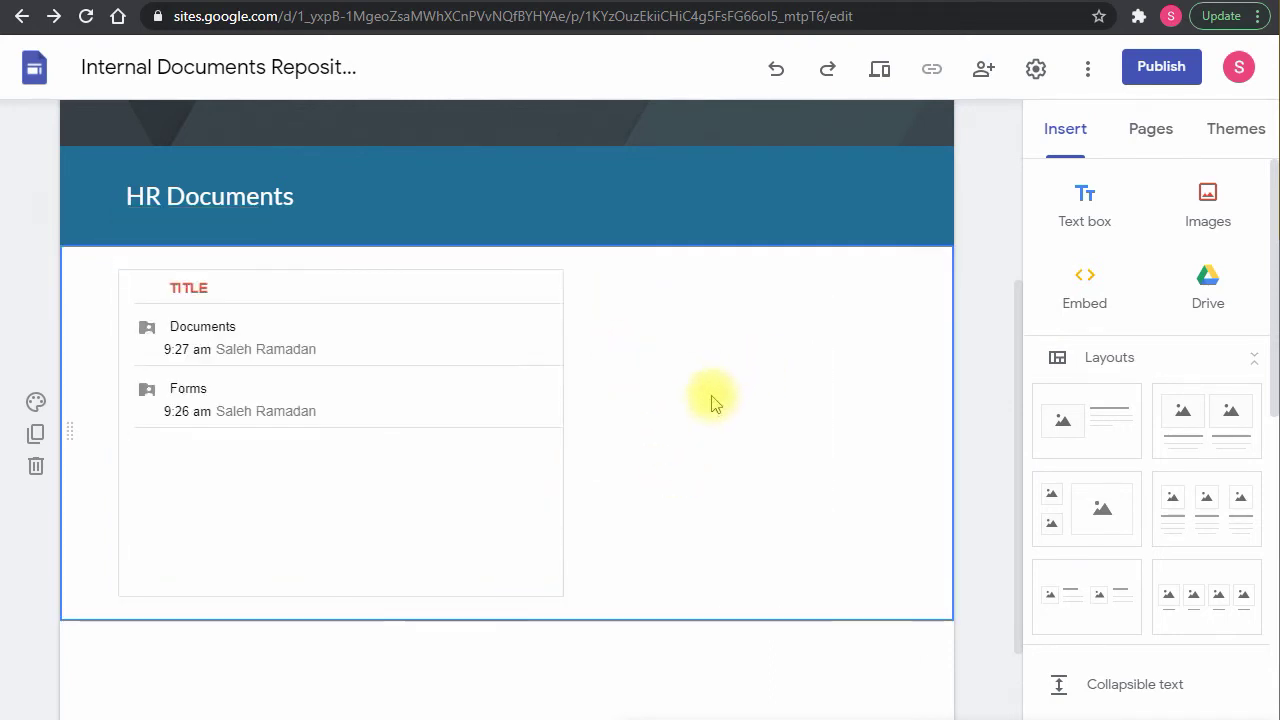
Step: Insert the Forms folder from the HR Documents shared drive into the page
{"action": "left_click", "coordinate": [1208, 295]}
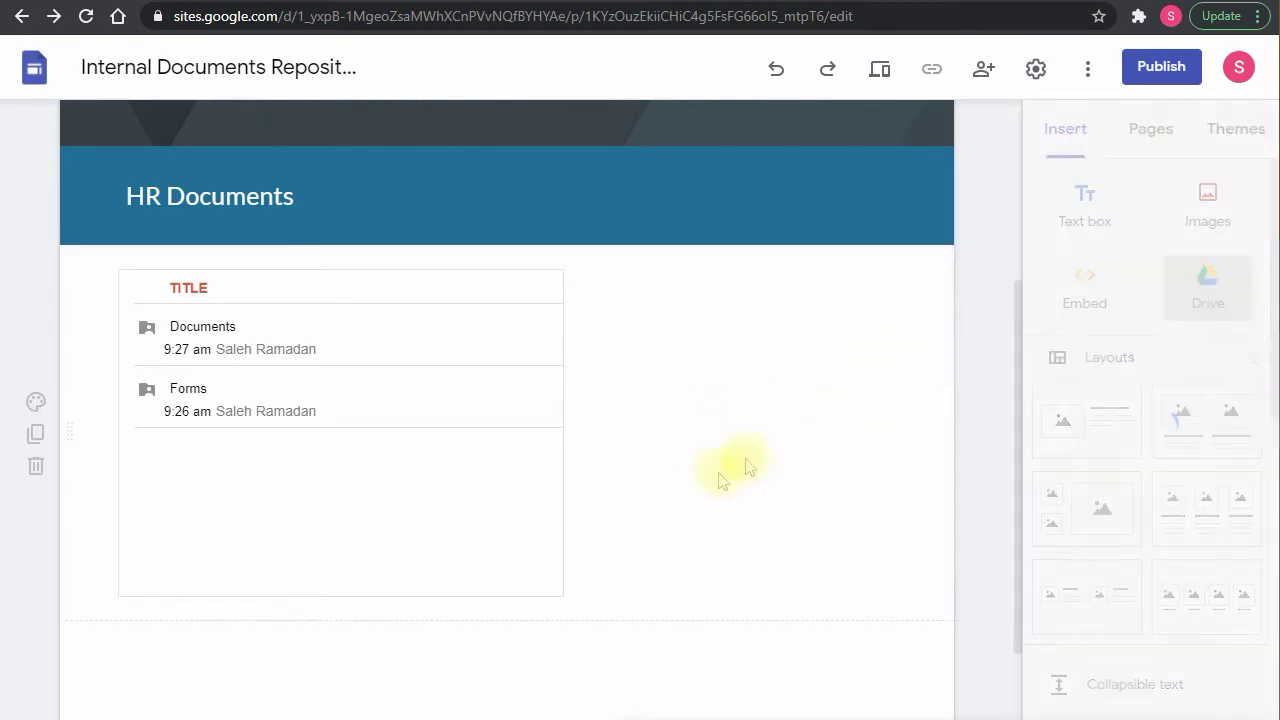
{"action": "left_click", "coordinate": [1031, 203]}
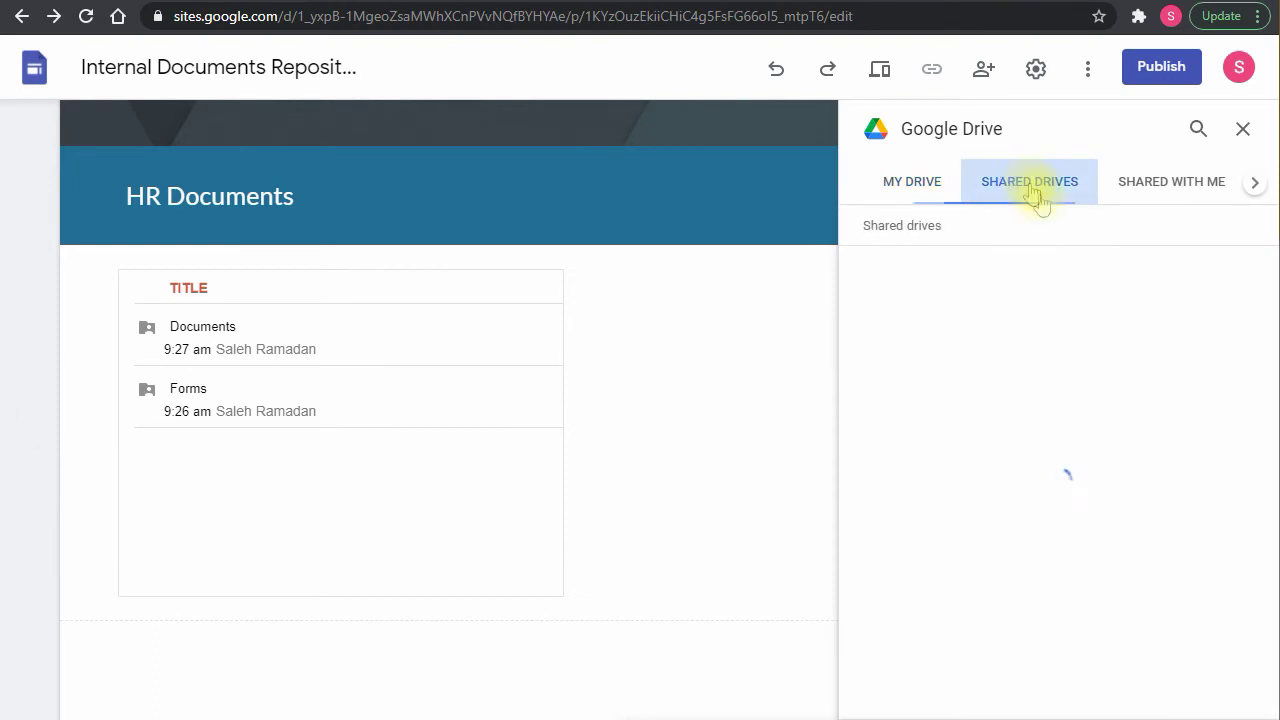
{"action": "left_click", "coordinate": [976, 346]}
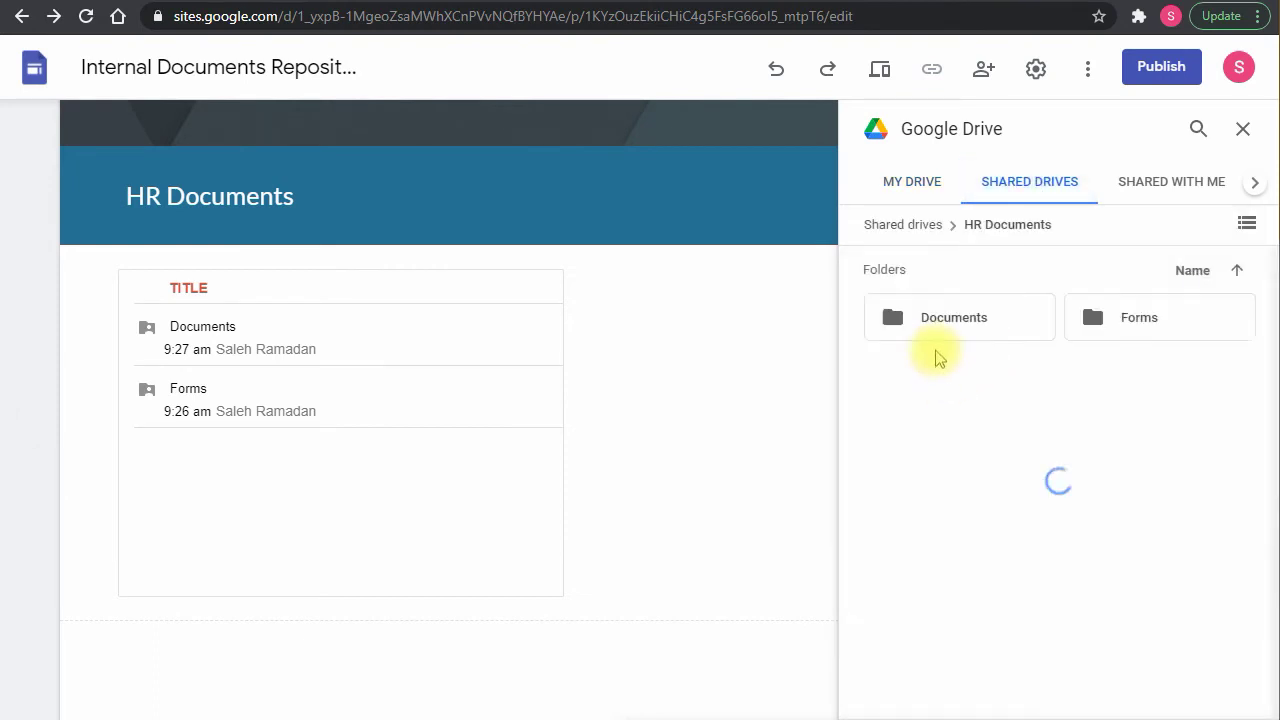
{"action": "left_click", "coordinate": [1155, 317]}
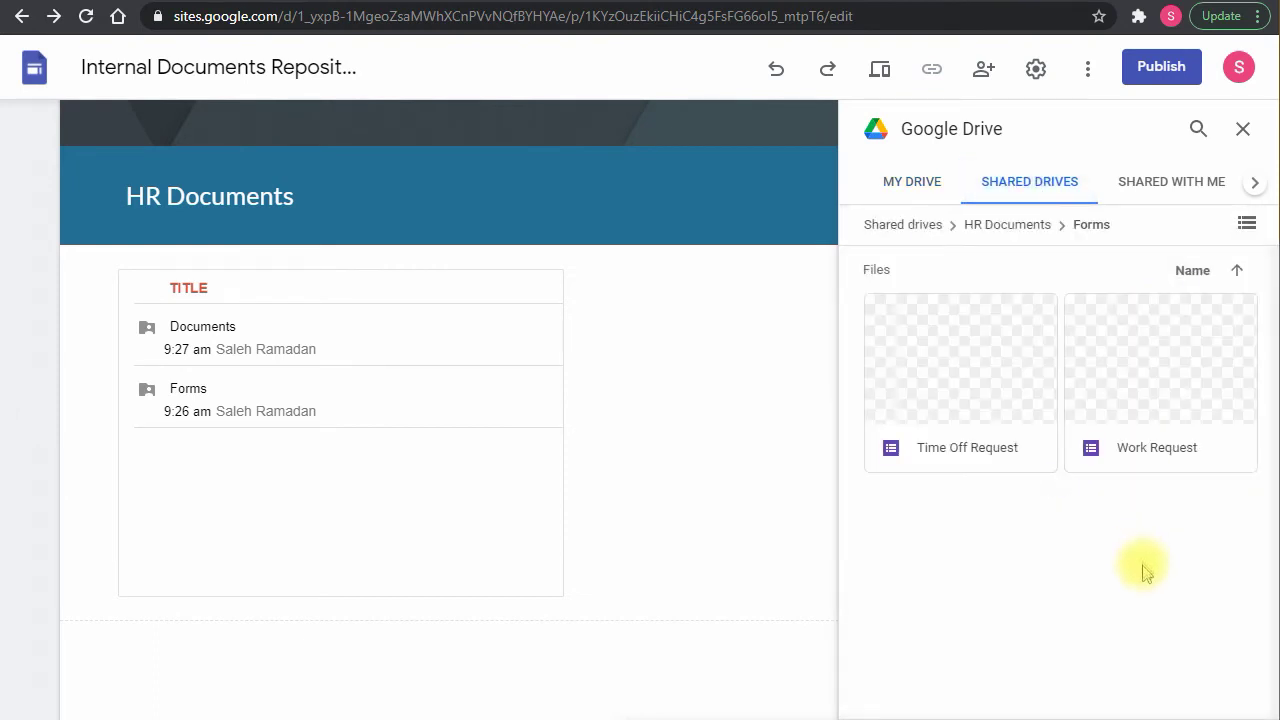
{"action": "left_click", "coordinate": [1008, 226]}
{"action": "left_click", "coordinate": [1130, 318]}
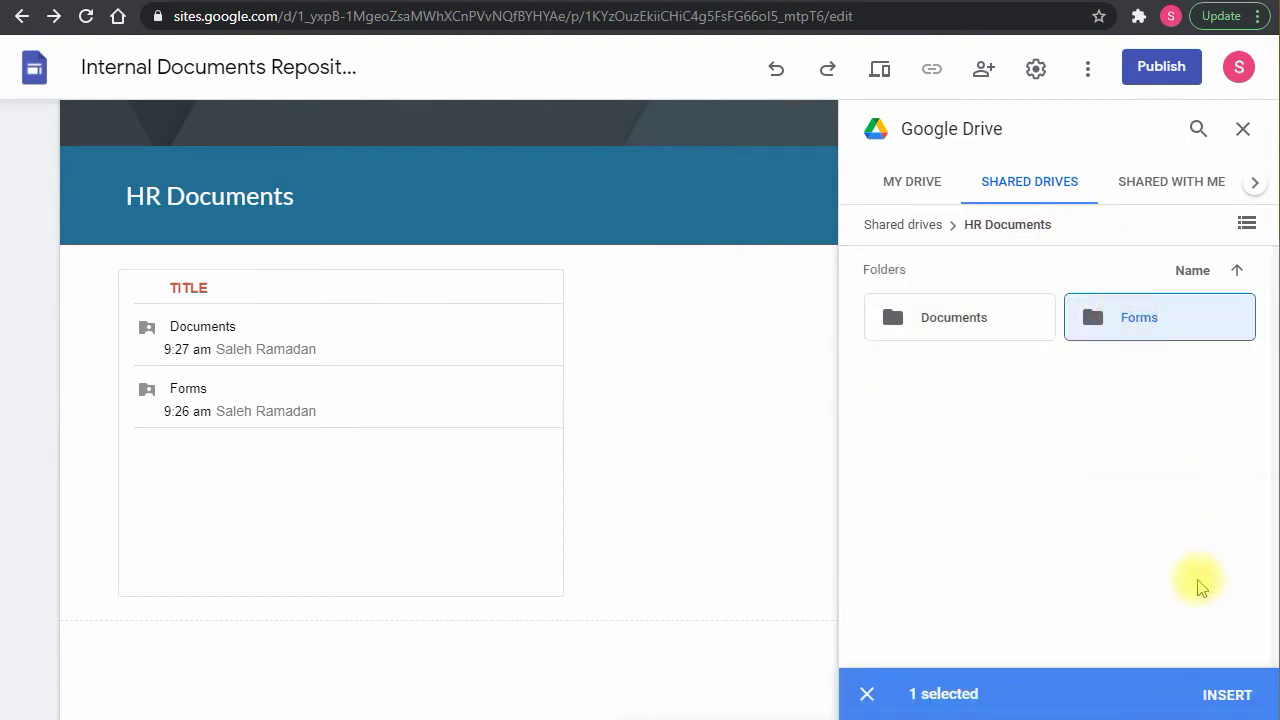
{"action": "left_click", "coordinate": [1222, 692]}
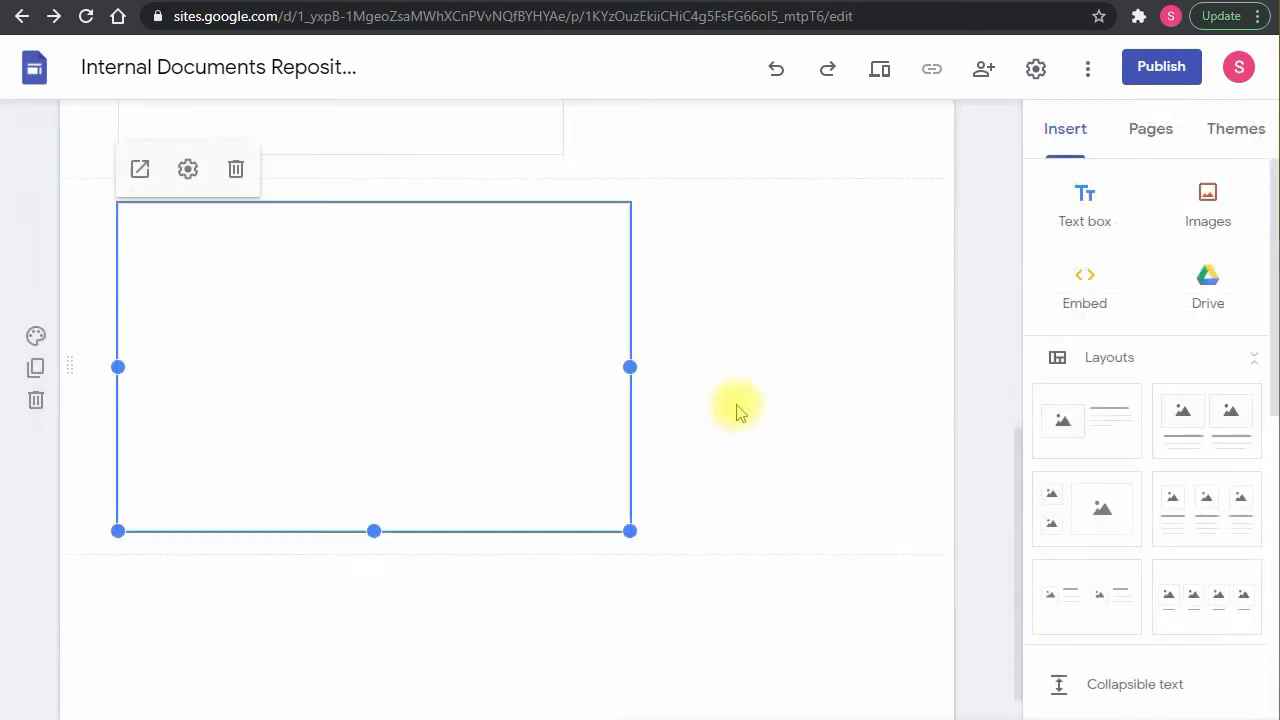
Step: Narrow the embedded Forms folder and place it beside the HR Documents drive in the same section
{"action": "left_click_drag", "start_coordinate": [626, 366], "coordinate": [543, 364]}
{"action": "scroll", "coordinate": [529, 415], "scroll_direction": "up", "scroll_amount": 3}
{"action": "left_click_drag", "start_coordinate": [289, 636], "coordinate": [650, 250]}
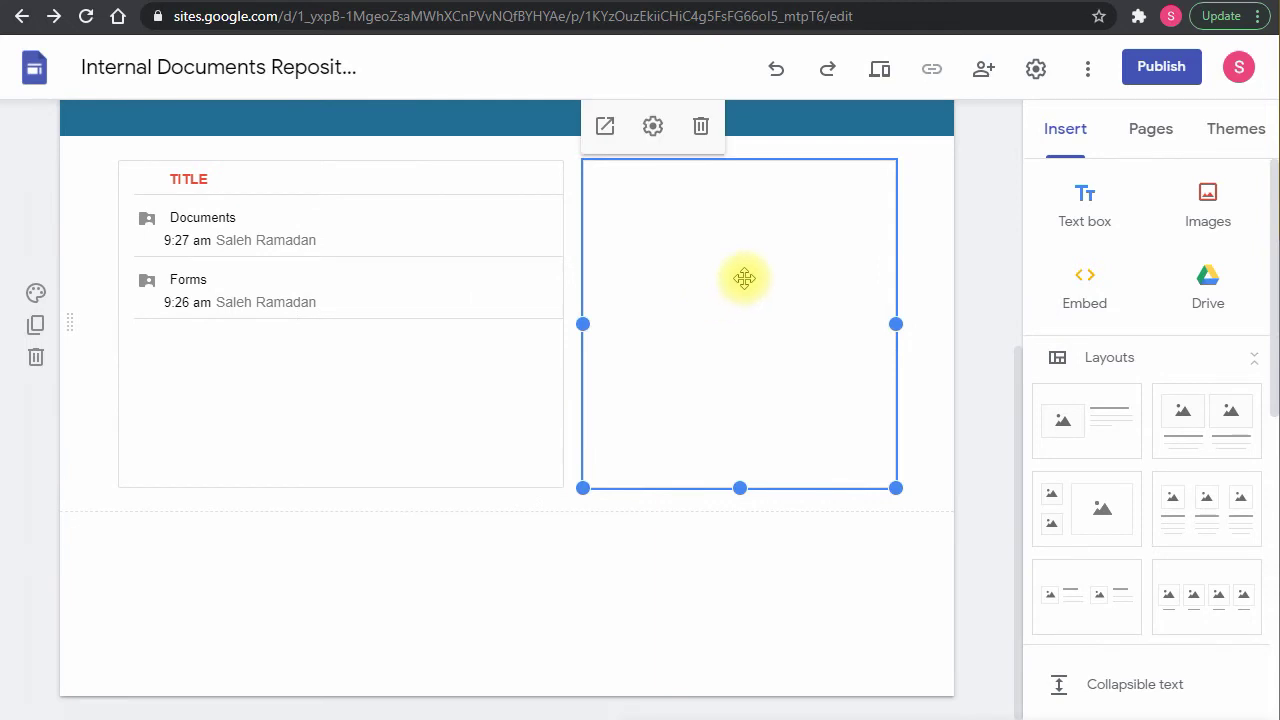
{"action": "left_click", "coordinate": [676, 574]}
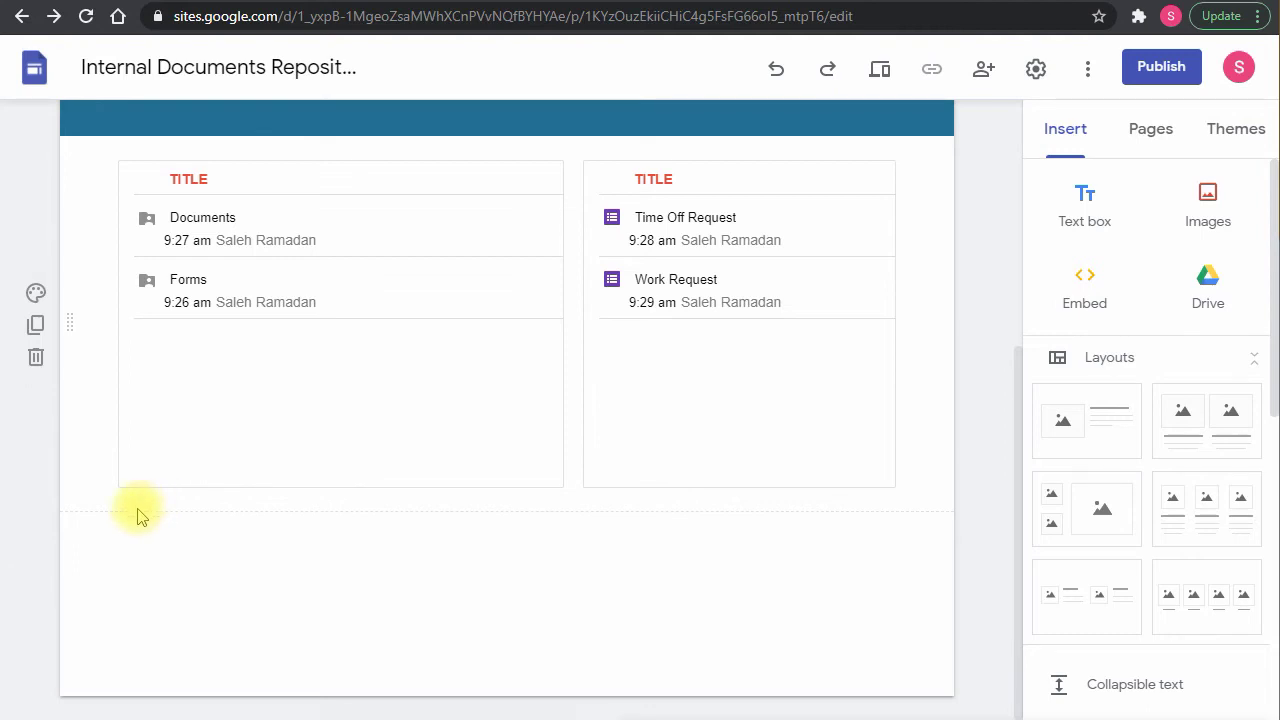
Step: Add a text box with an Emphasis 1 background below the embeds, telling readers to contact the IT department's support e-mail about issues
{"action": "left_click", "coordinate": [1085, 205]}
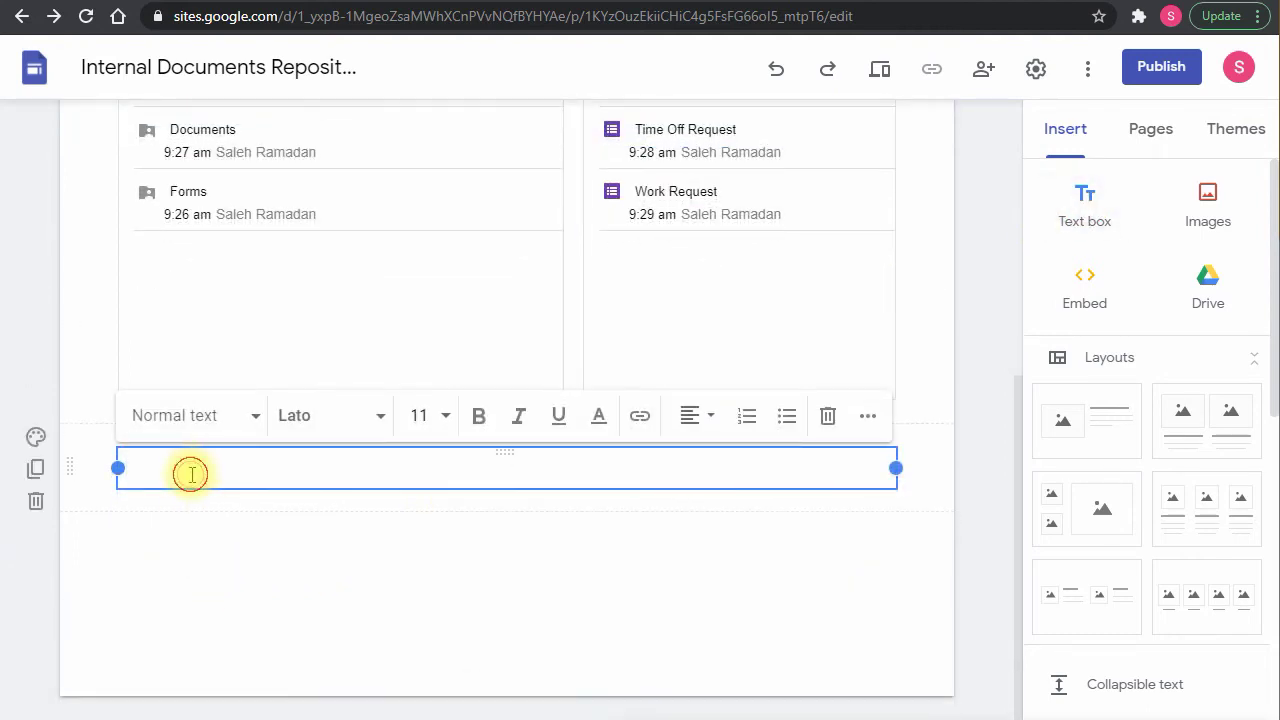
{"action": "left_click", "coordinate": [36, 437]}
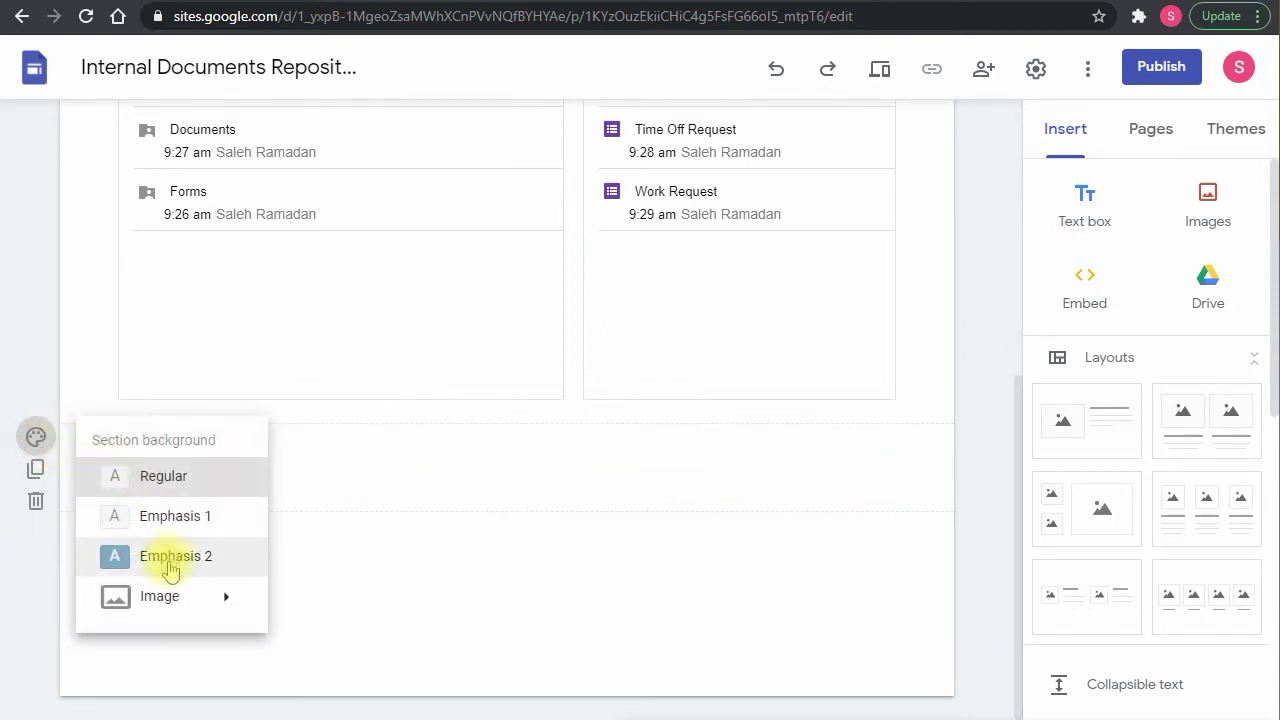
{"action": "left_click", "coordinate": [215, 515]}
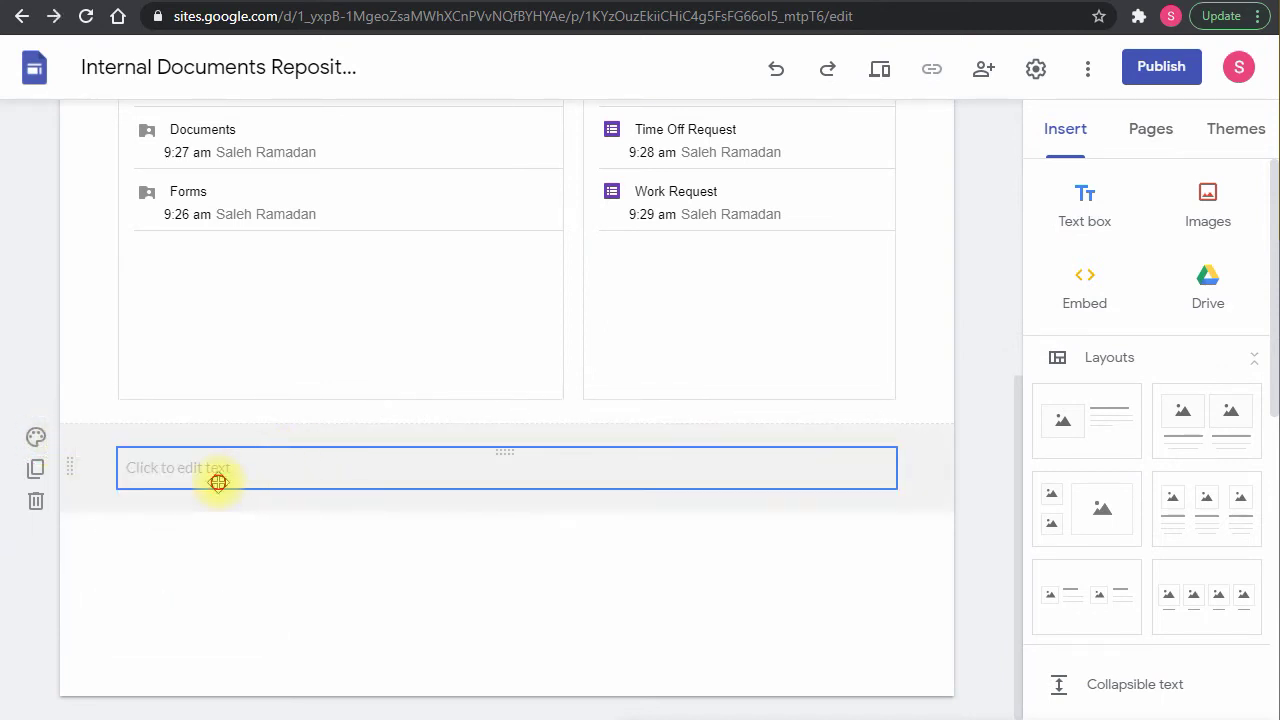
{"action": "left_click", "coordinate": [191, 467]}
{"action": "left_click", "coordinate": [195, 472]}
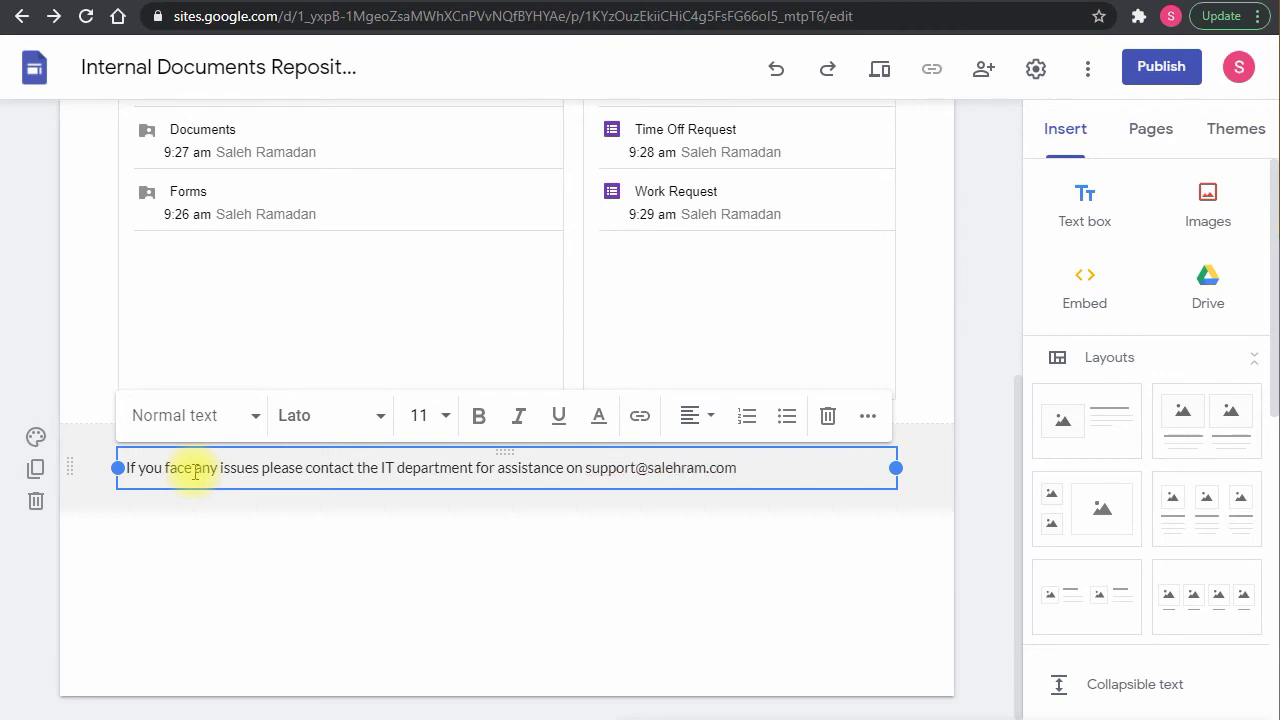
{"action": "left_click", "coordinate": [168, 618]}
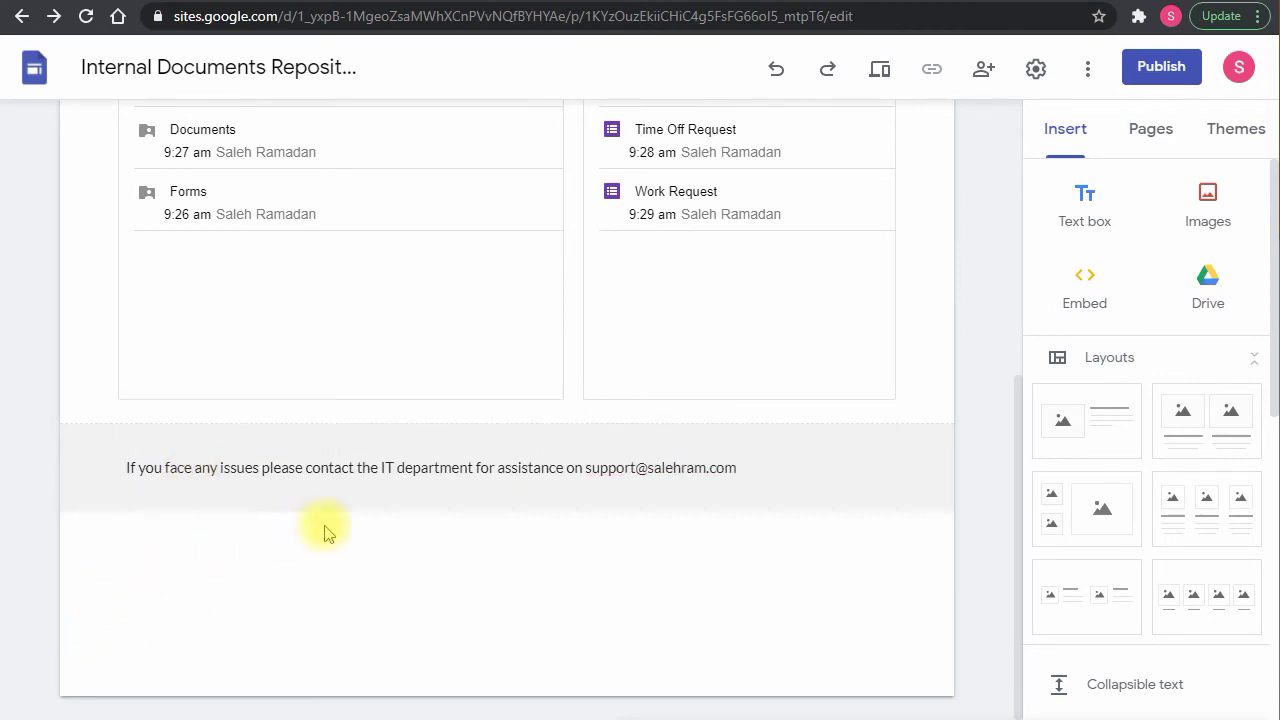
Step: Add a new page named "Internal apps" to the site
{"action": "scroll", "coordinate": [323, 525], "scroll_direction": "up", "scroll_amount": 5}
{"action": "scroll", "coordinate": [346, 531], "scroll_direction": "down", "scroll_amount": 3}
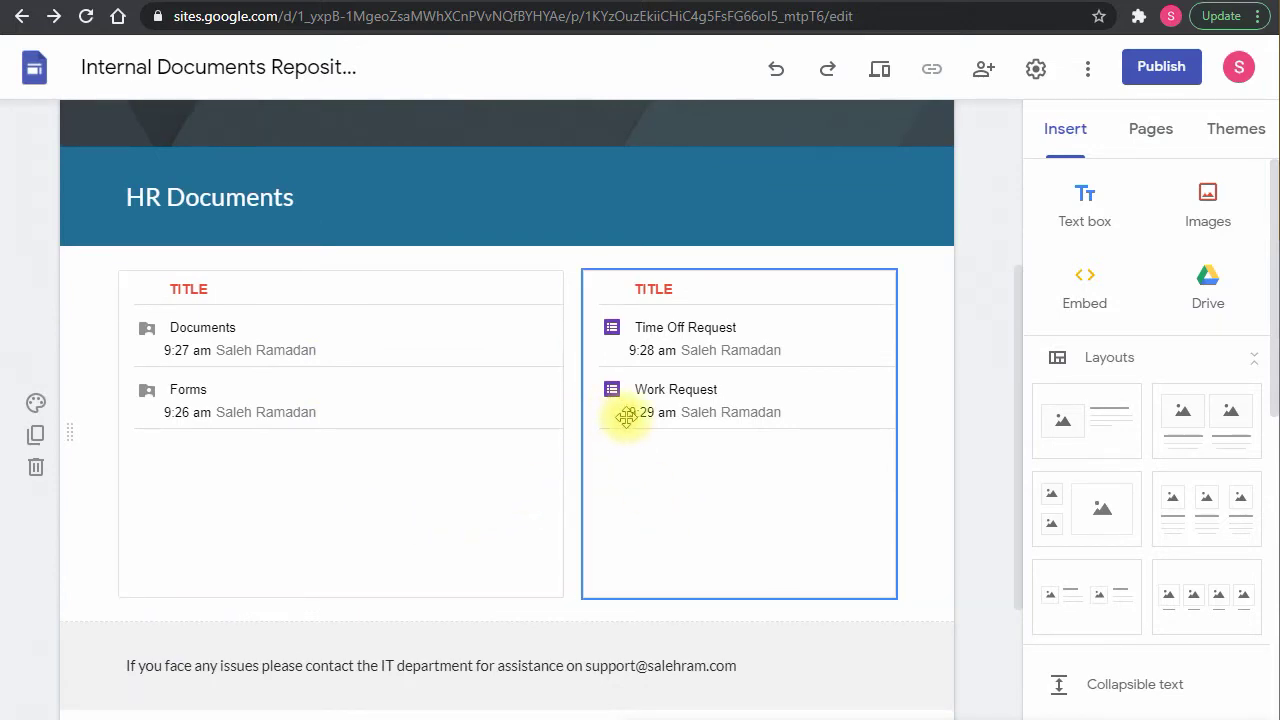
{"action": "scroll", "coordinate": [626, 416], "scroll_direction": "up", "scroll_amount": 3}
{"action": "left_click", "coordinate": [1152, 136]}
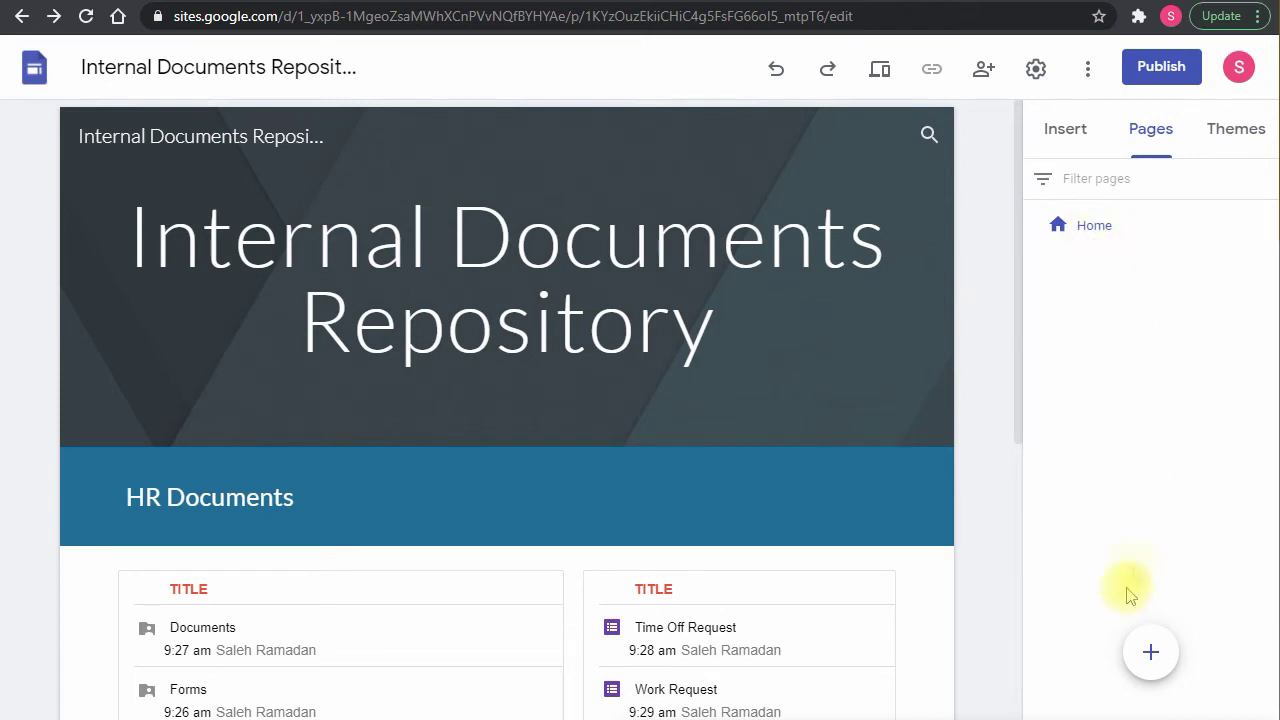
{"action": "mouse_move", "coordinate": [1150, 655]}
{"action": "left_click", "coordinate": [1150, 655]}
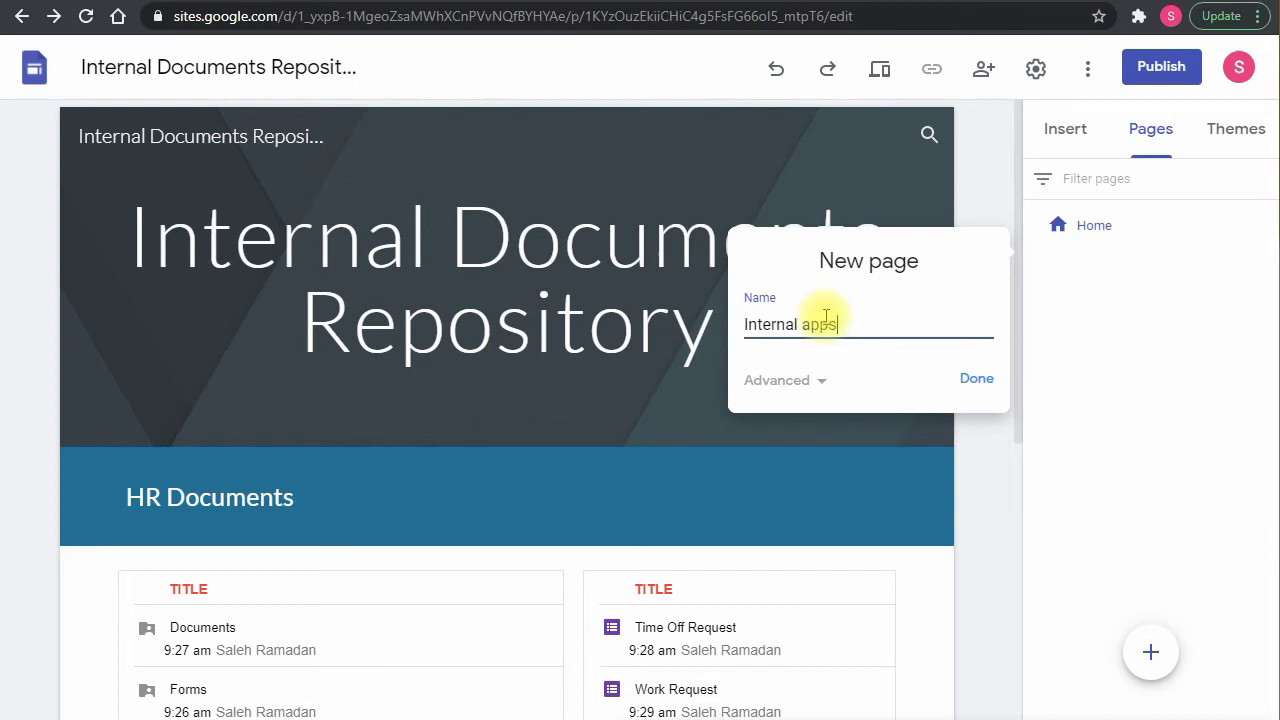
{"action": "left_click", "coordinate": [963, 384]}
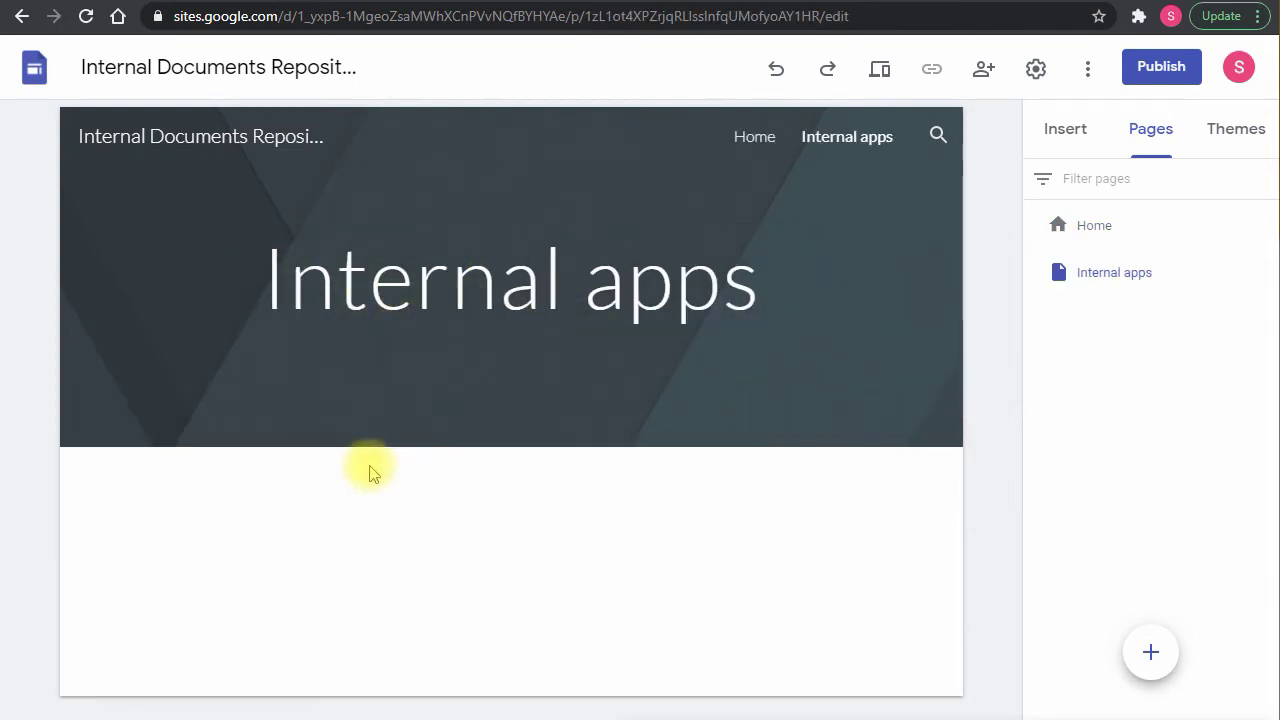
Step: After reviewing the Home page's layout, add a text box with an Emphasis 2 section background to the Internal apps page
{"action": "left_click", "coordinate": [1080, 237]}
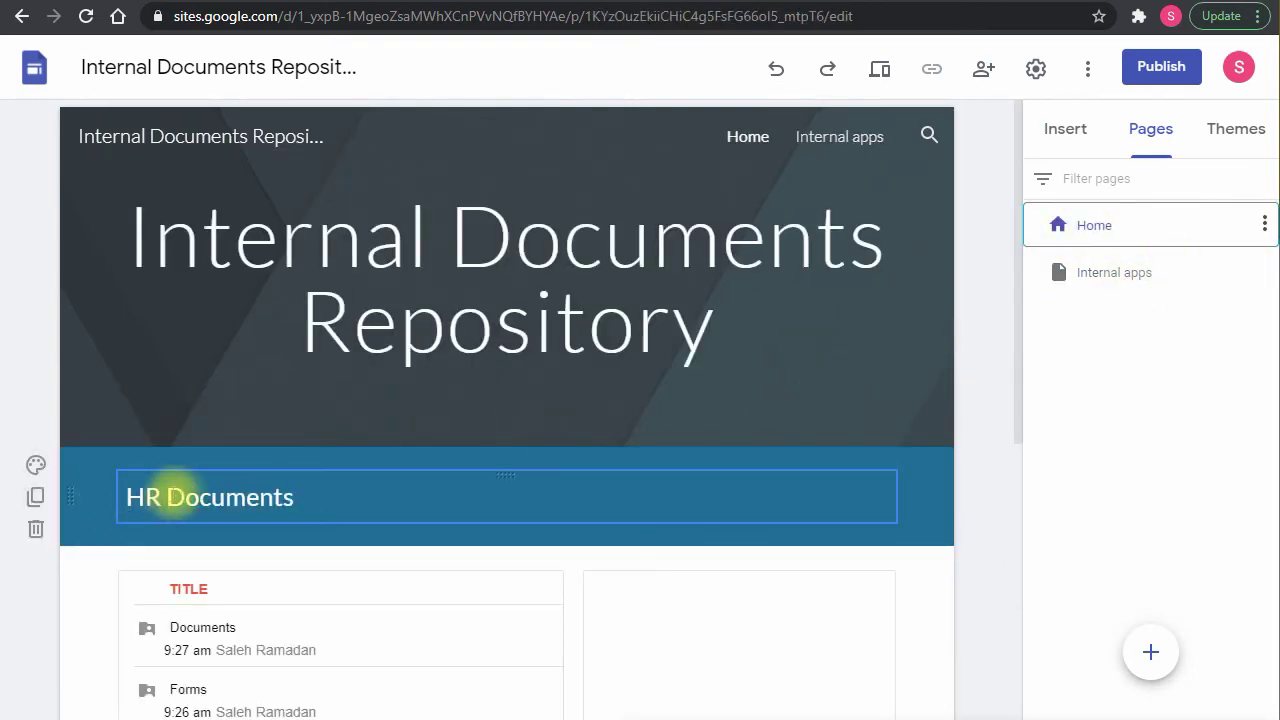
{"action": "scroll", "coordinate": [250, 530], "scroll_direction": "down", "scroll_amount": 3}
{"action": "scroll", "coordinate": [500, 406], "scroll_direction": "up", "scroll_amount": 2}
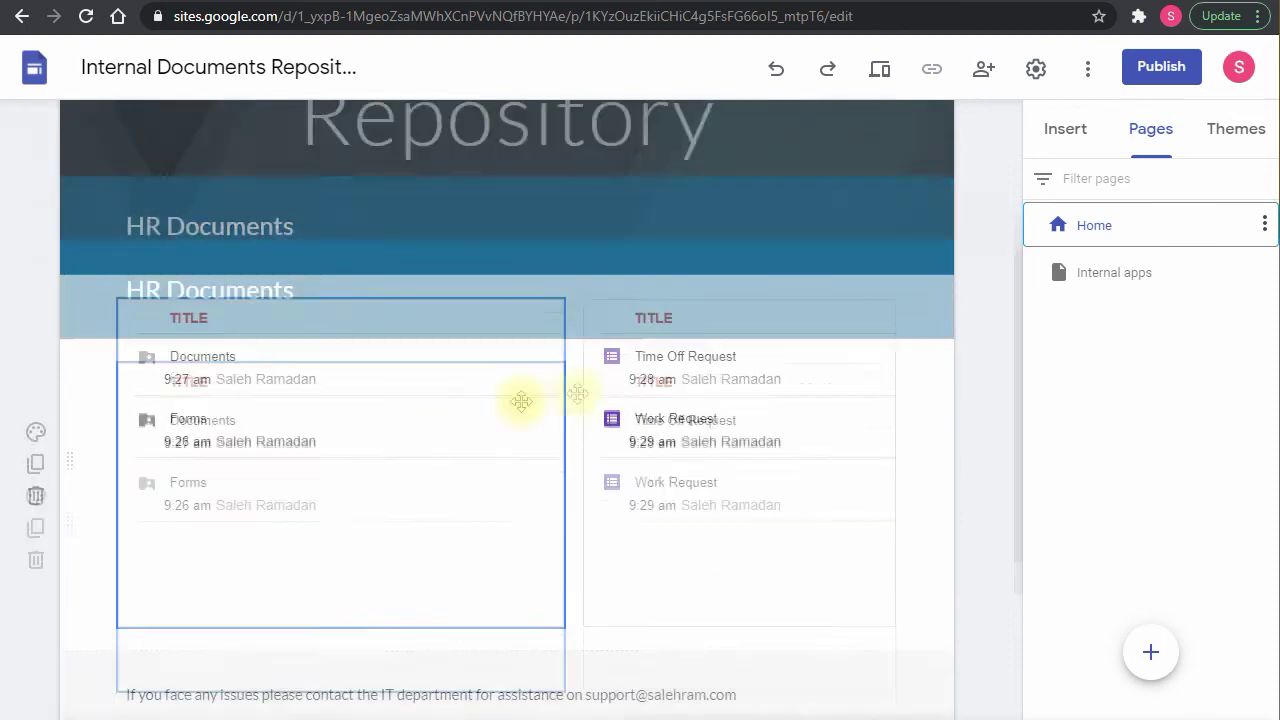
{"action": "left_click", "coordinate": [1133, 280]}
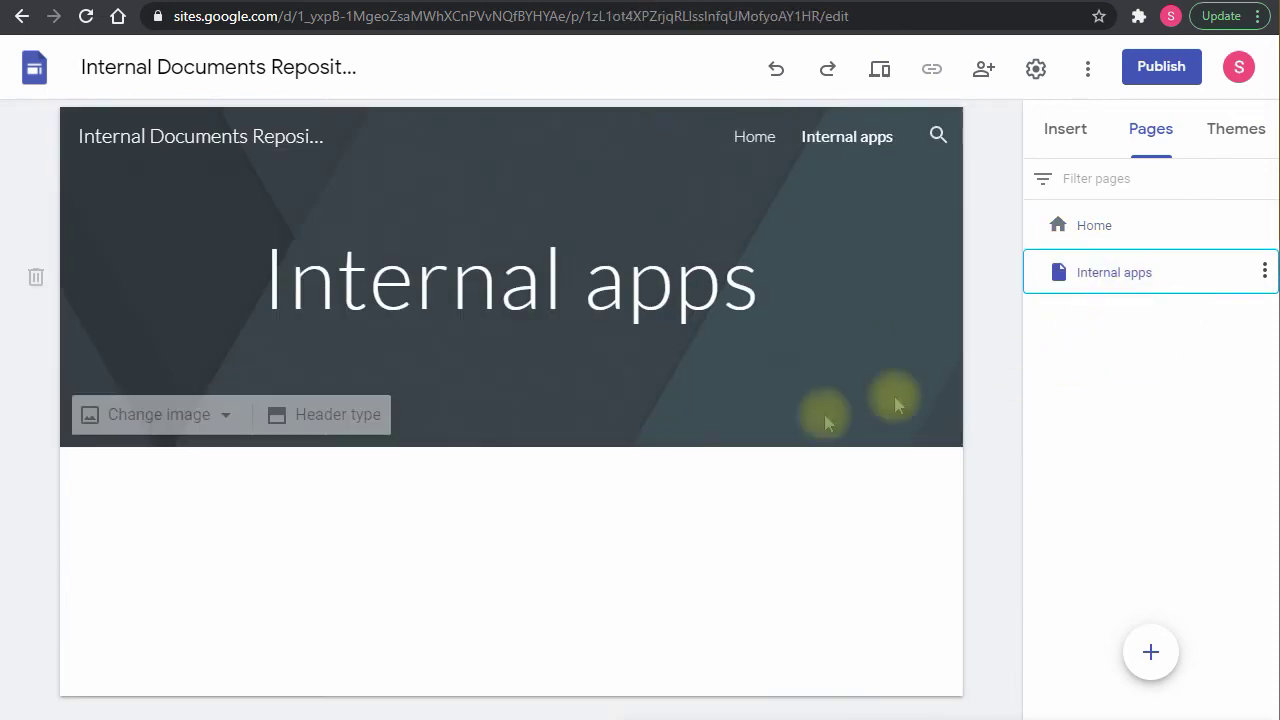
{"action": "left_click", "coordinate": [1070, 135]}
{"action": "left_click", "coordinate": [1083, 225]}
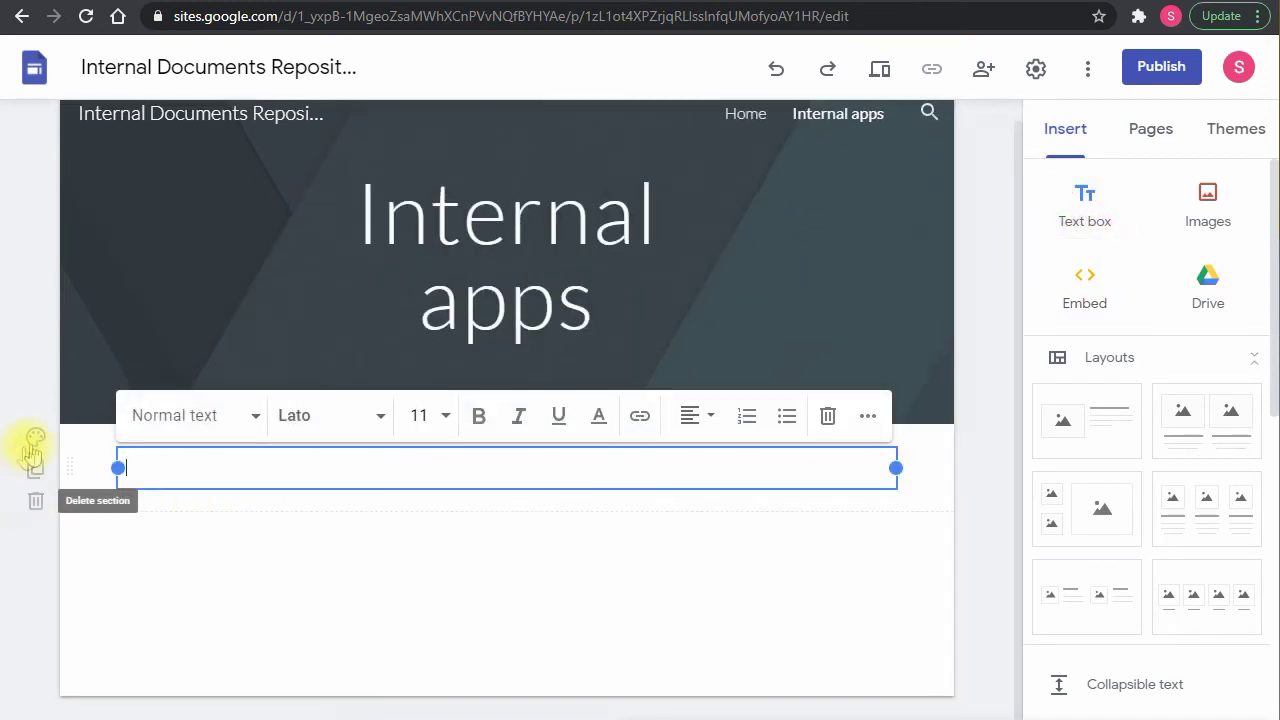
{"action": "left_click", "coordinate": [36, 436]}
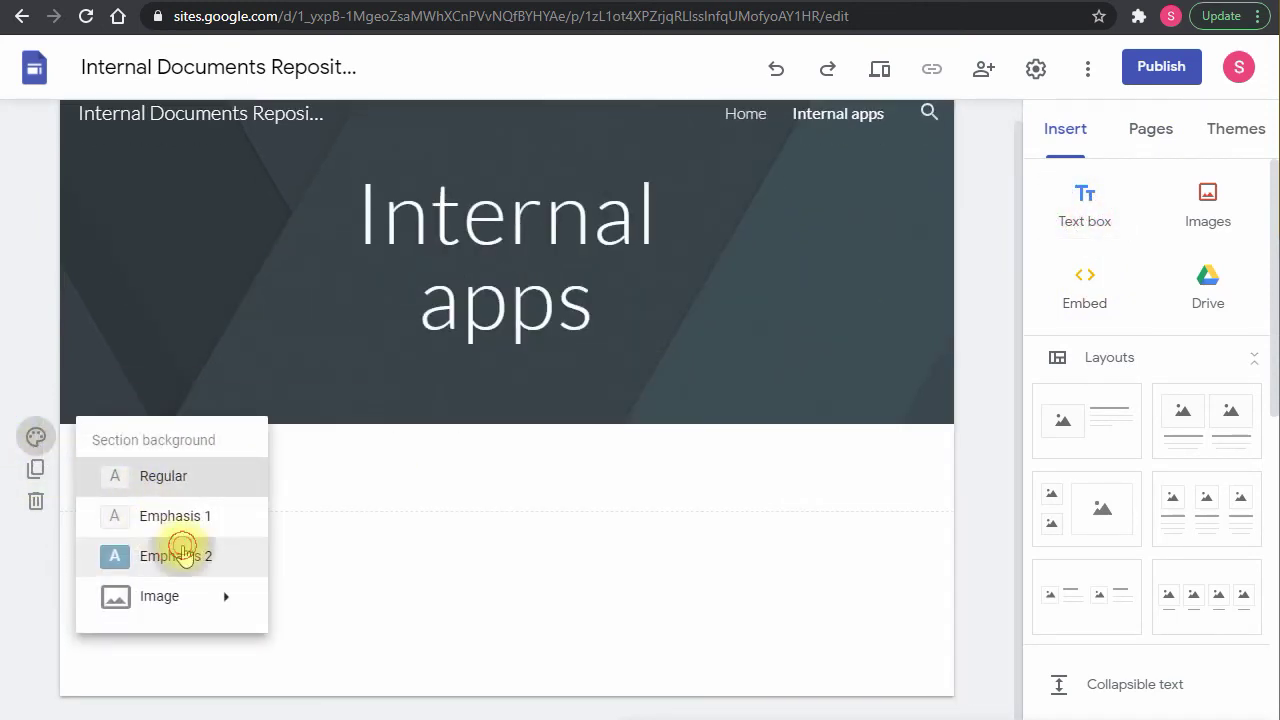
{"action": "left_click", "coordinate": [178, 553]}
Step: Enter "Internal Apps & Tools" in the new text box and apply the Heading style
{"action": "left_click", "coordinate": [322, 468]}
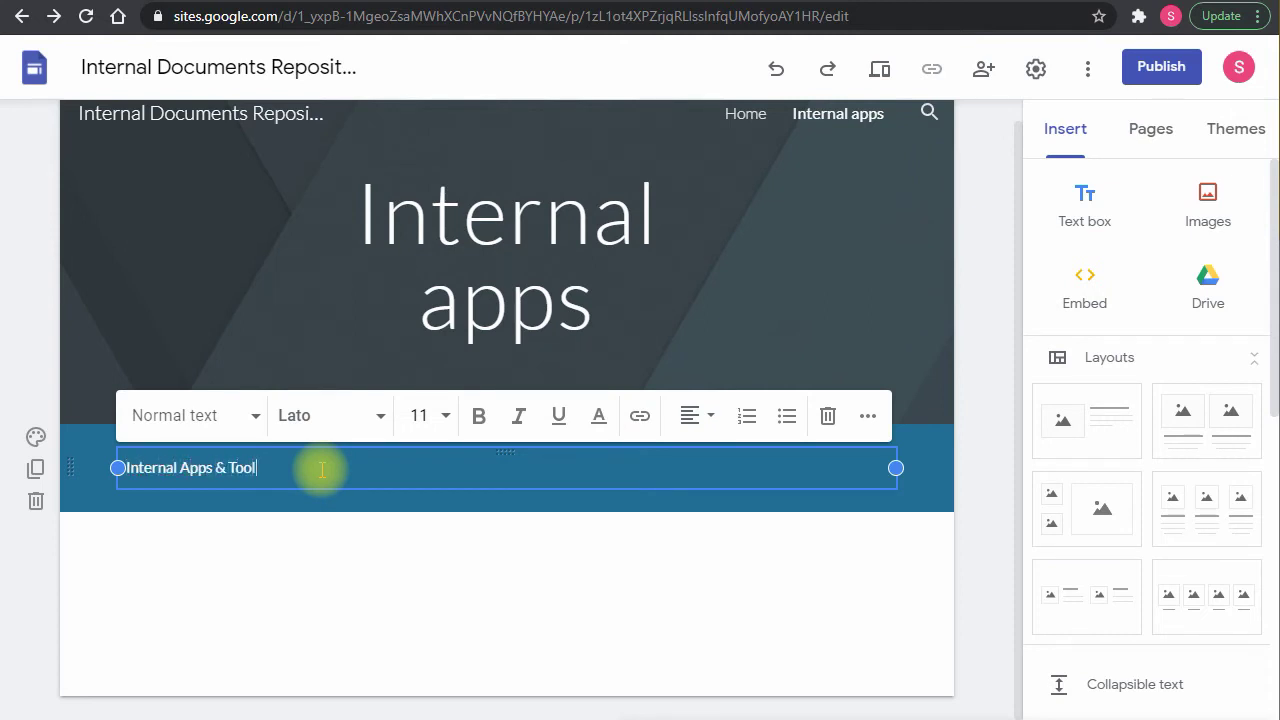
{"action": "left_click", "coordinate": [225, 416]}
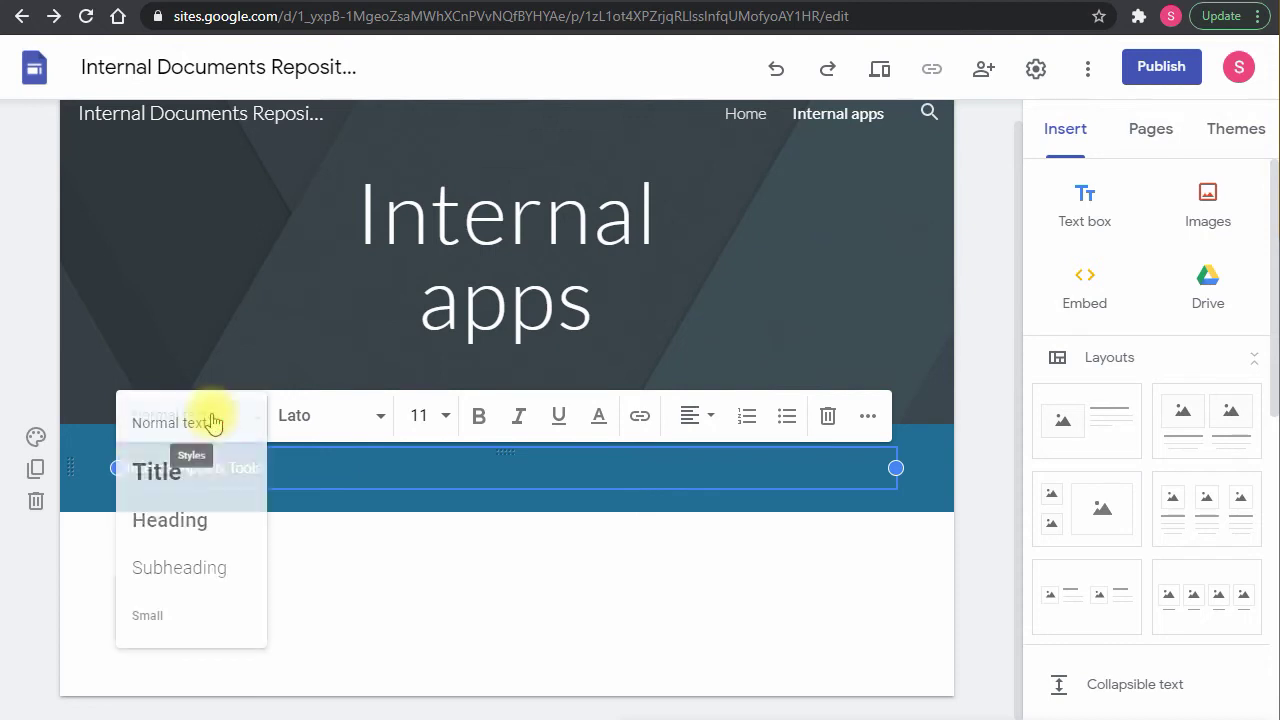
{"action": "left_click", "coordinate": [170, 520]}
{"action": "left_click", "coordinate": [220, 591]}
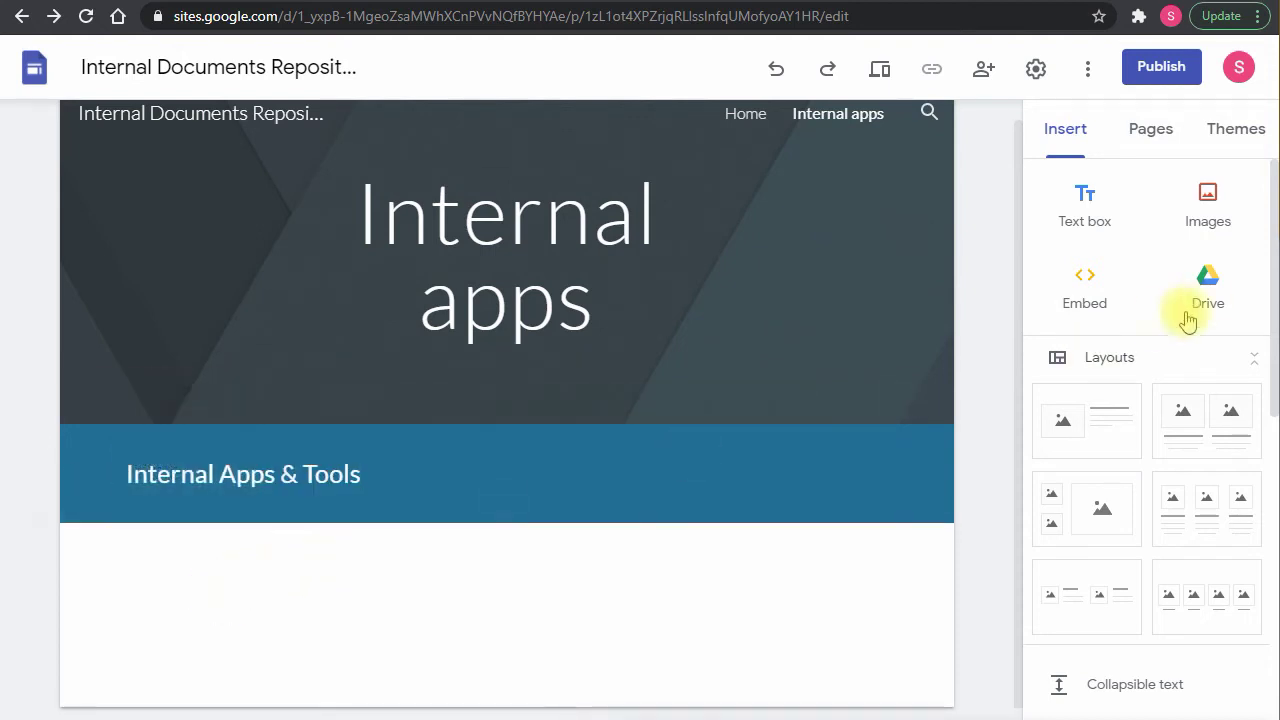
Step: Insert the Internal Apps shared drive below the heading and widen it to the full section width
{"action": "left_click", "coordinate": [1203, 286]}
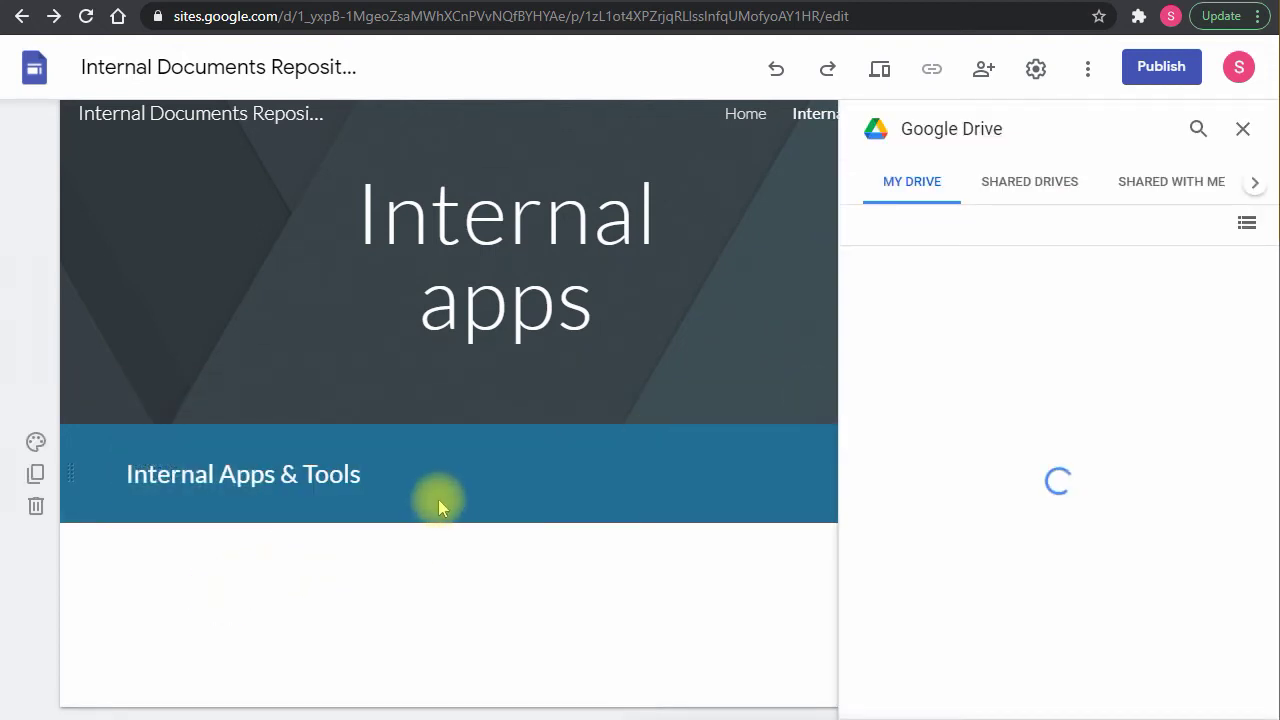
{"action": "left_click", "coordinate": [1016, 180]}
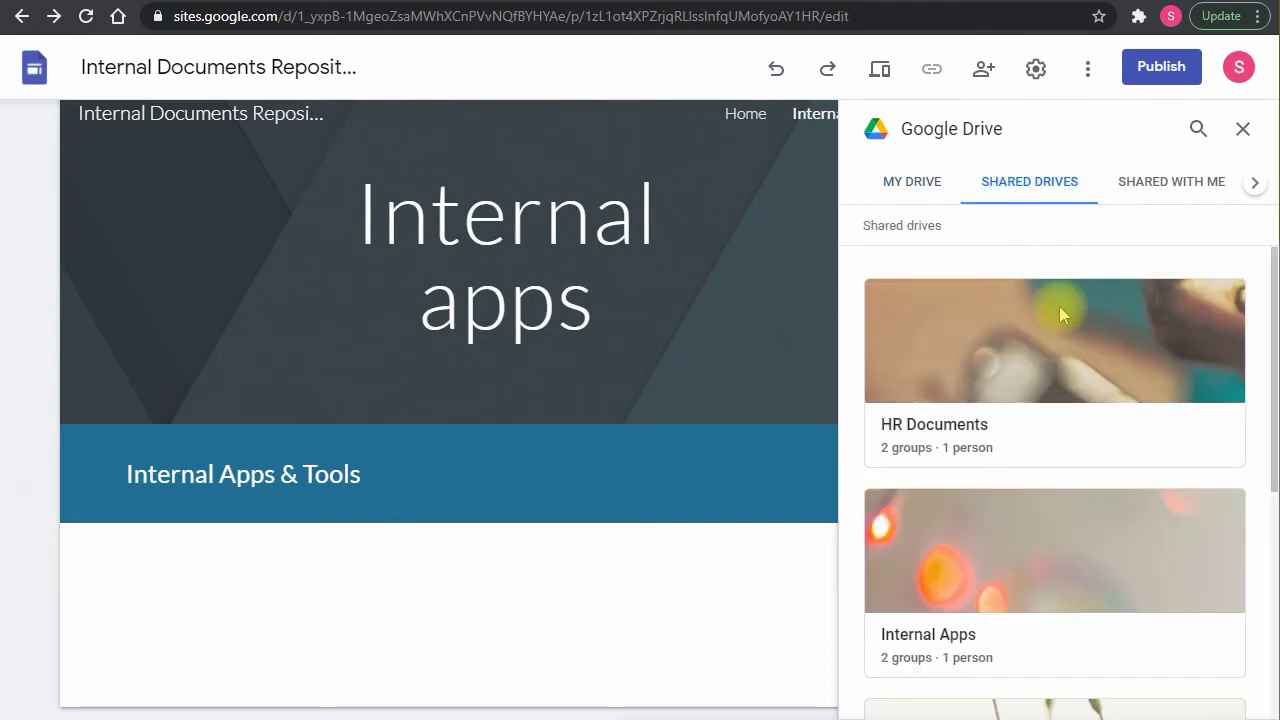
{"action": "left_click", "coordinate": [1006, 519]}
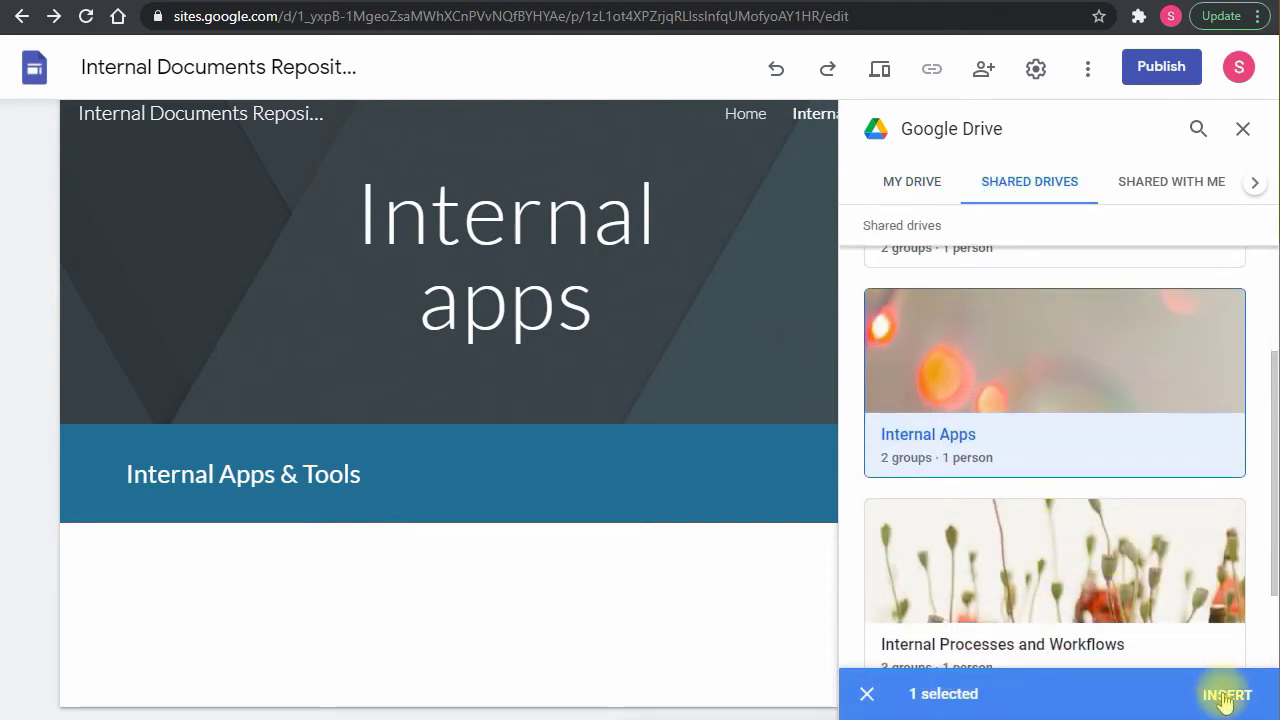
{"action": "left_click", "coordinate": [1214, 691]}
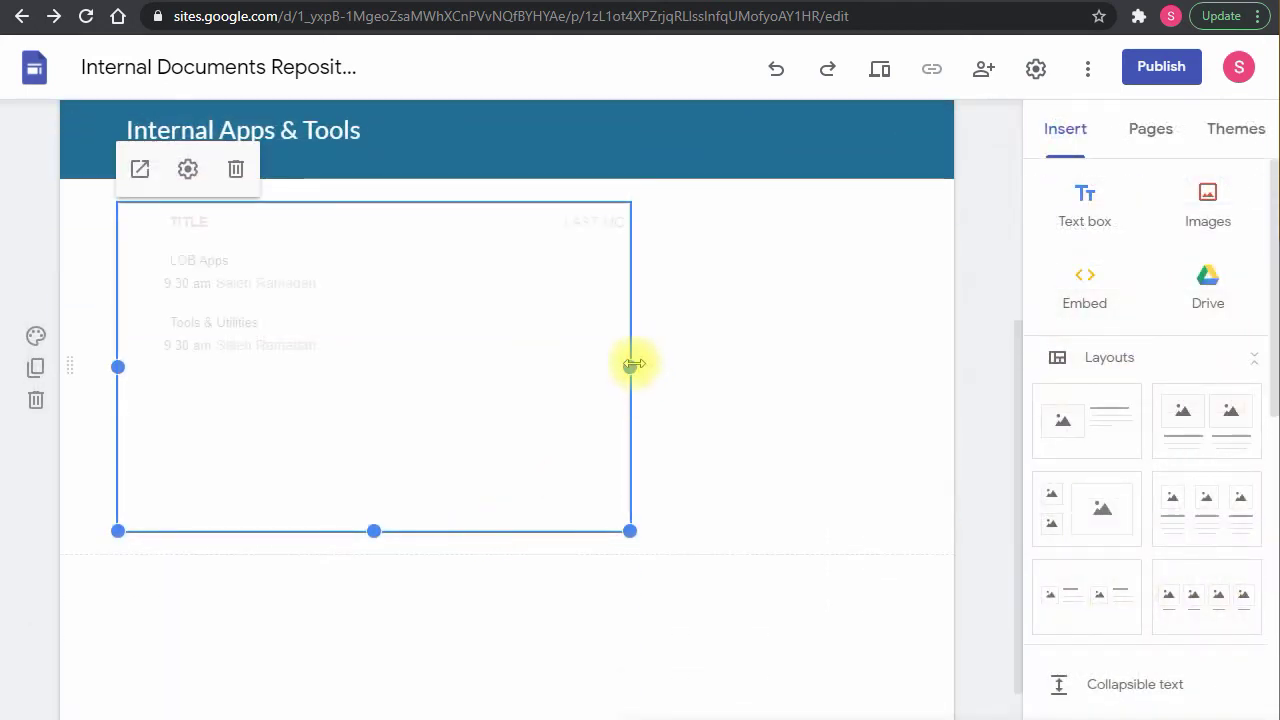
{"action": "left_click_drag", "start_coordinate": [631, 364], "coordinate": [891, 330]}
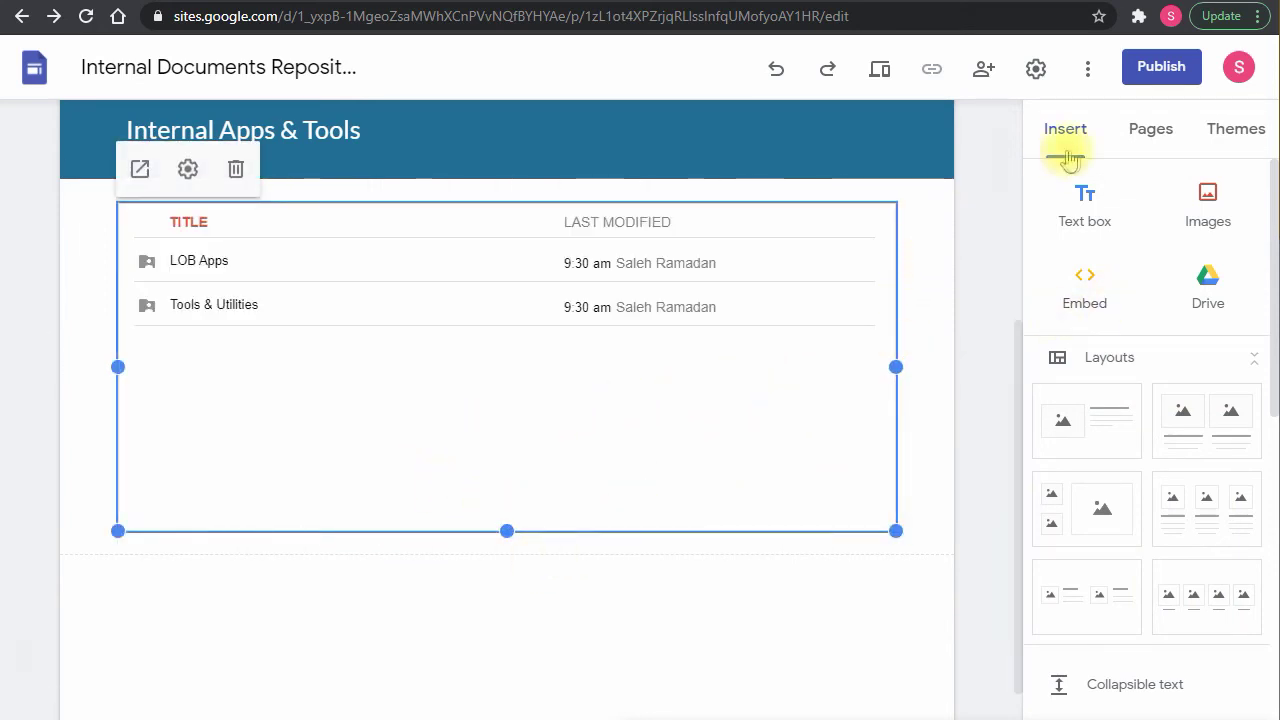
Step: Copy the IT department support-contact sentence at the end of the Home page
{"action": "left_click", "coordinate": [1151, 128]}
{"action": "left_click", "coordinate": [1115, 238]}
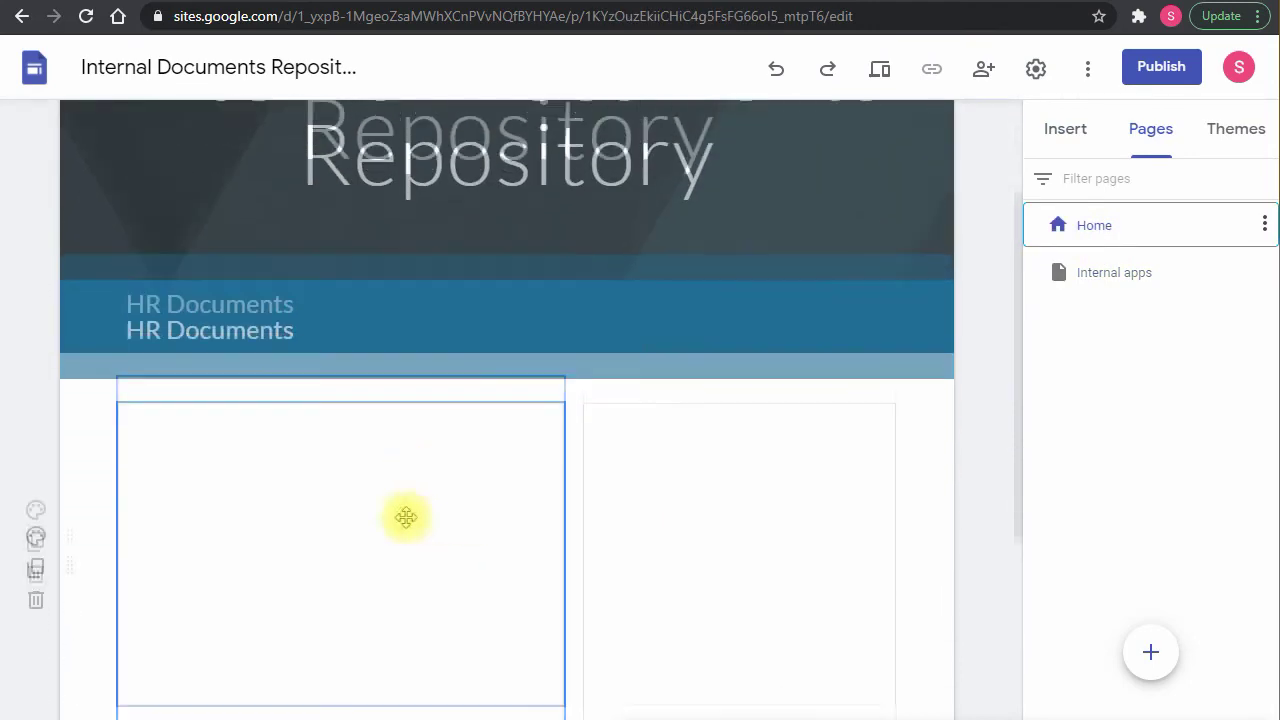
{"action": "scroll", "coordinate": [331, 520], "scroll_direction": "down", "scroll_amount": 10}
{"action": "left_click", "coordinate": [294, 463]}
{"action": "triple_click", "coordinate": [300, 466]}
{"action": "key", "text": "ctrl+c"}
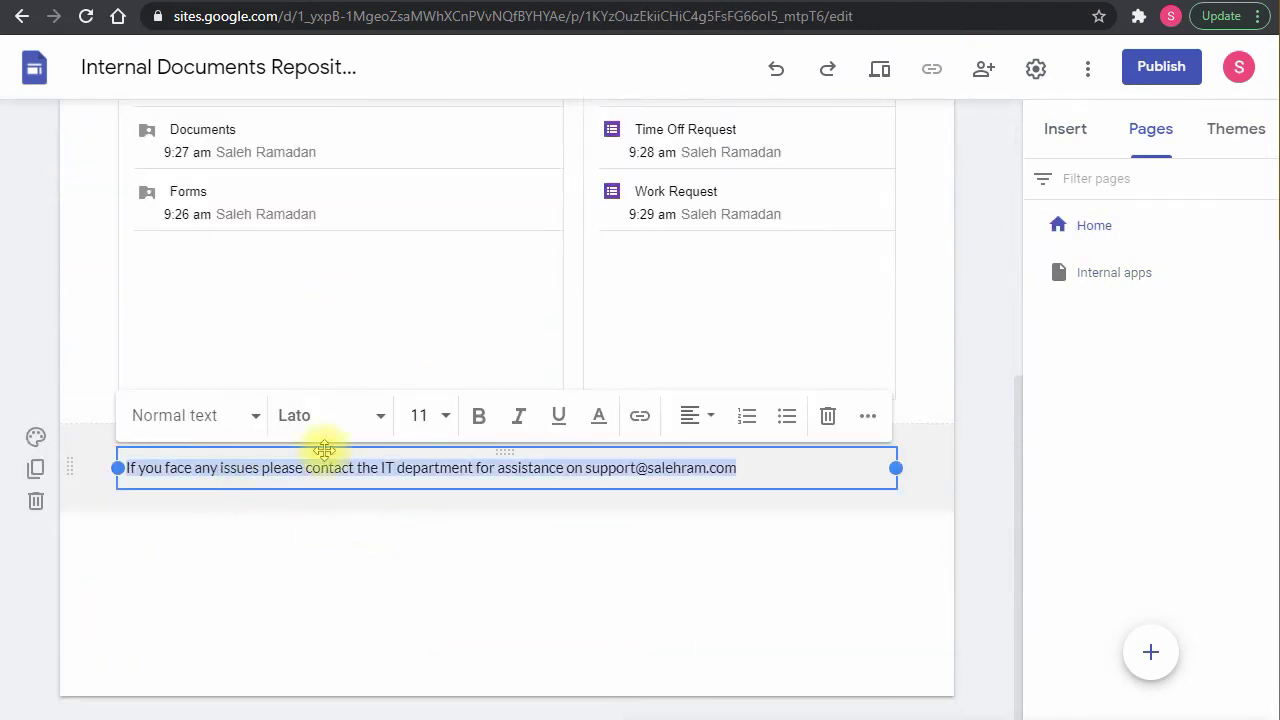
Step: Add a text box with an Emphasis 1 background below the Internal apps embed and paste the support-contact sentence without the extra blank line
{"action": "left_click", "coordinate": [1101, 284]}
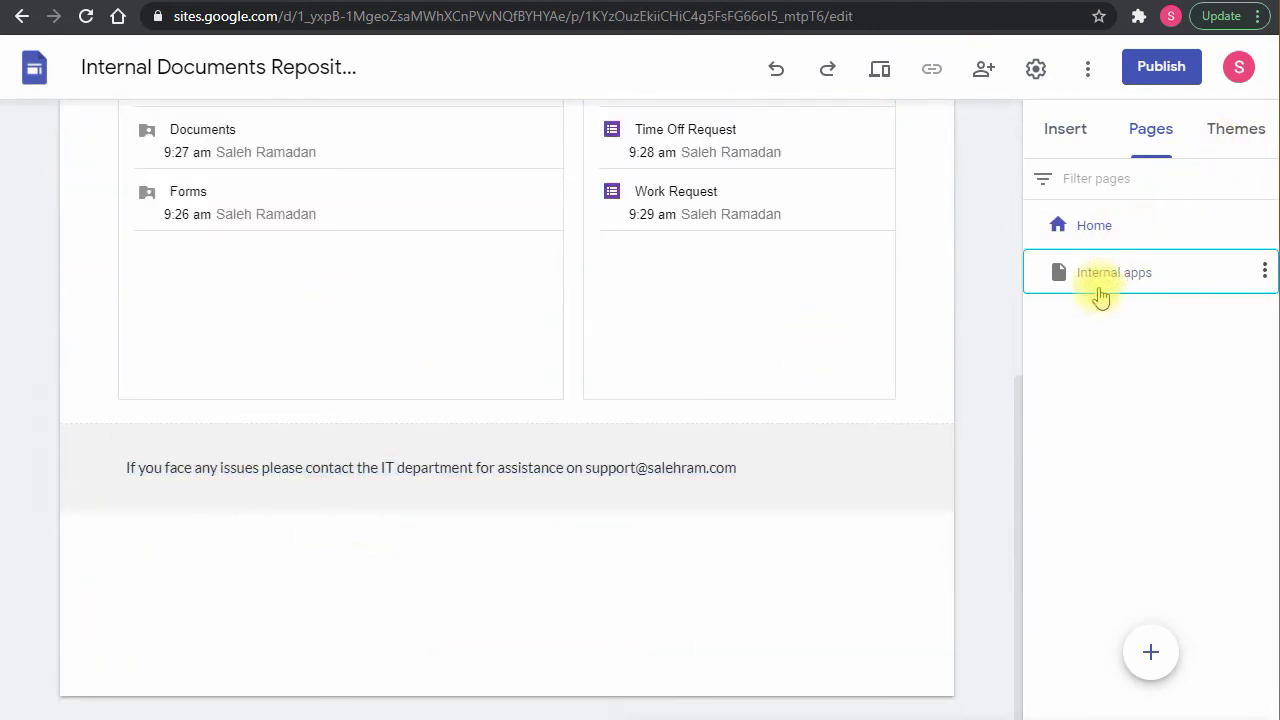
{"action": "scroll", "coordinate": [233, 640], "scroll_direction": "down", "scroll_amount": 4}
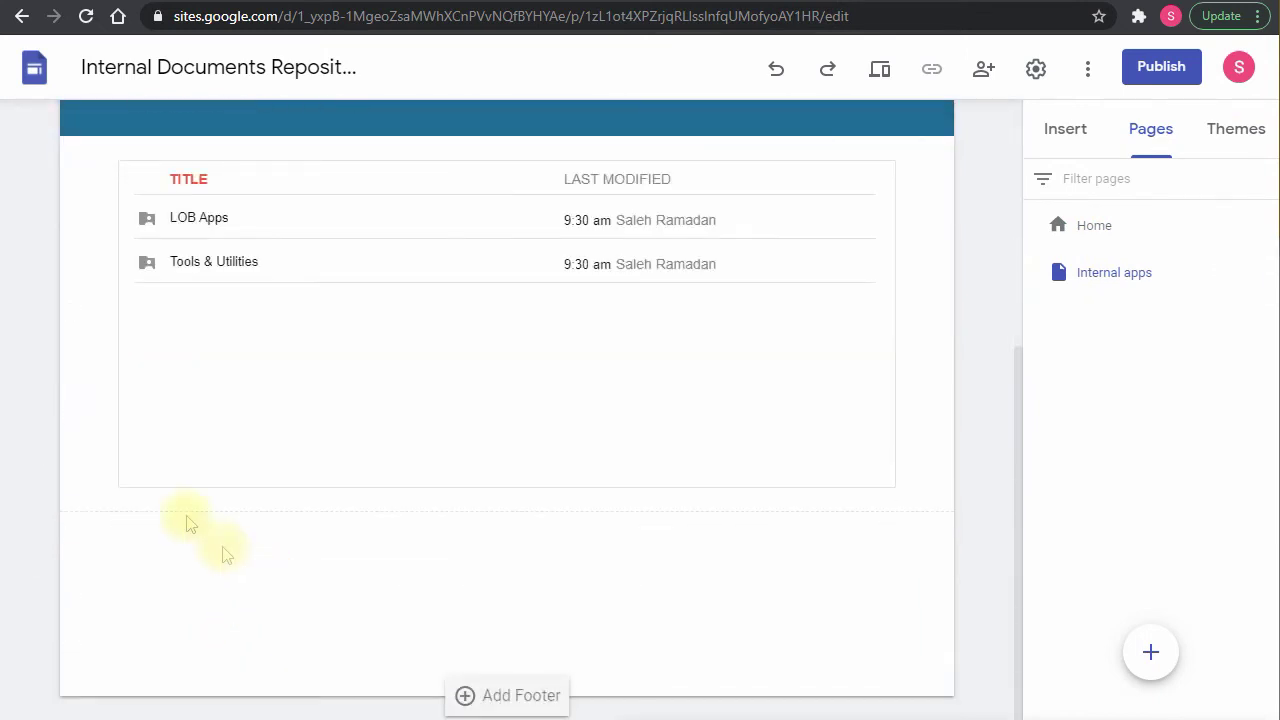
{"action": "left_click", "coordinate": [1063, 134]}
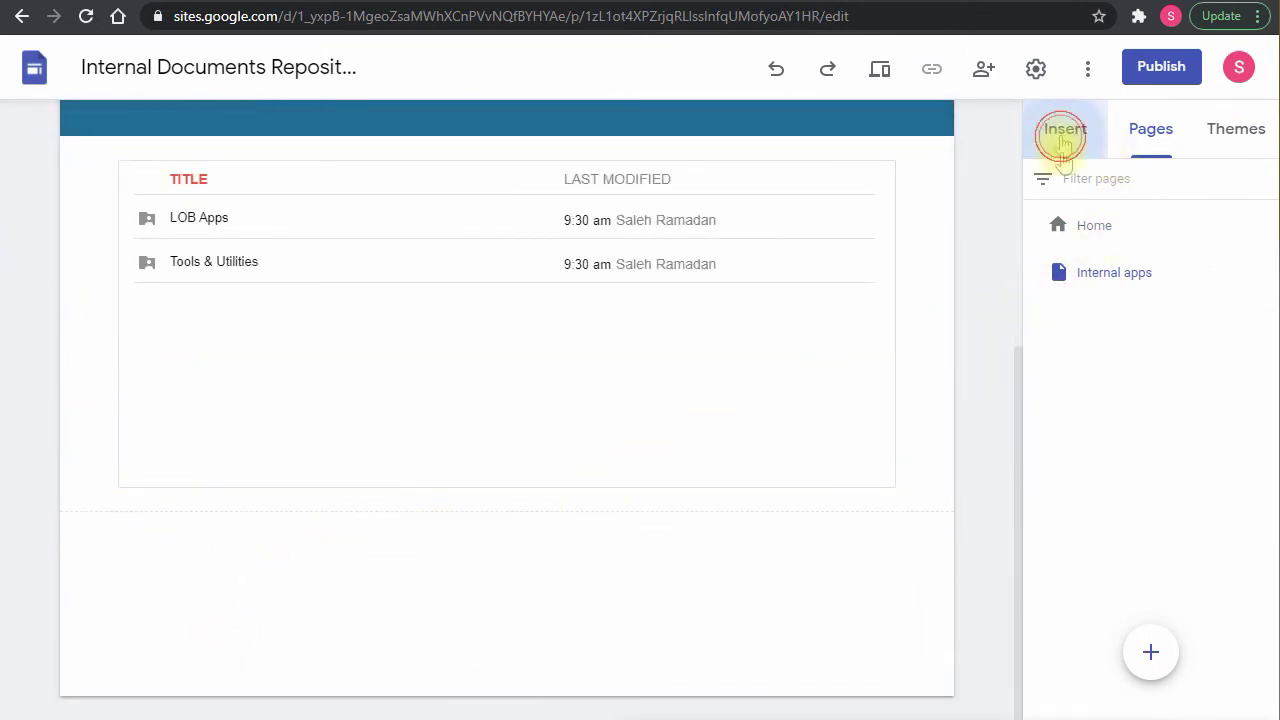
{"action": "left_click", "coordinate": [1075, 212]}
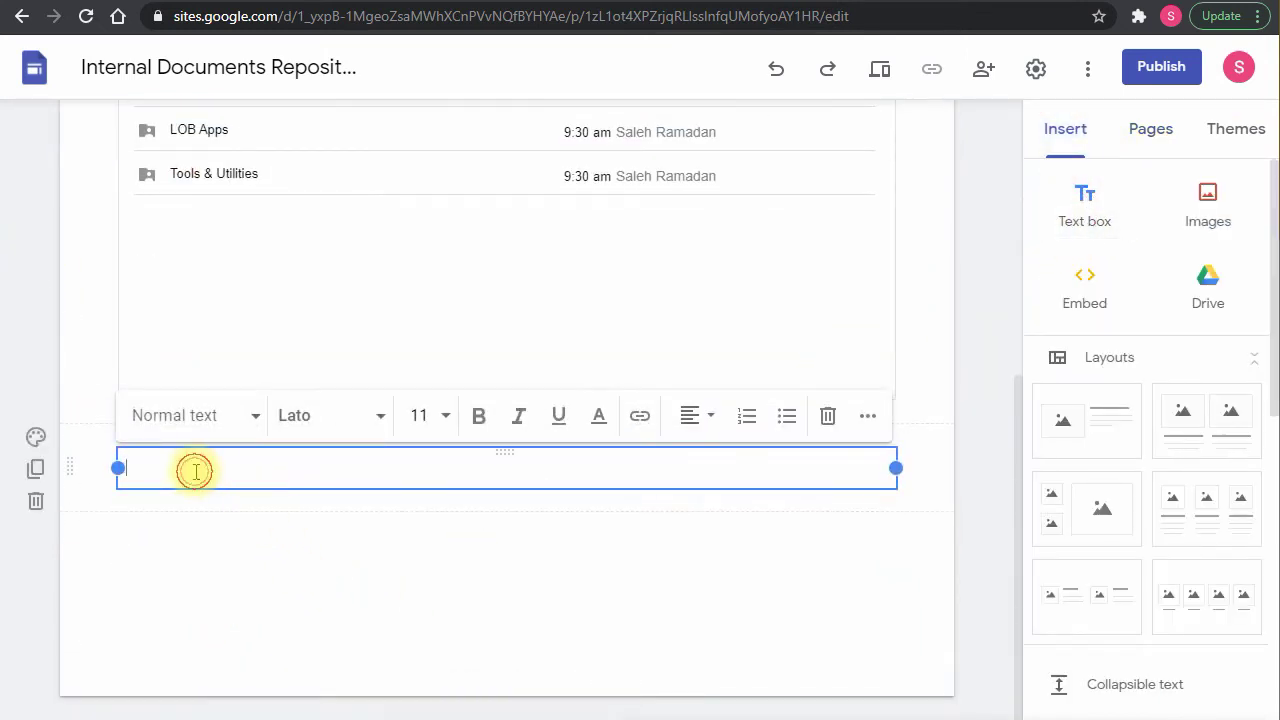
{"action": "left_click", "coordinate": [43, 440]}
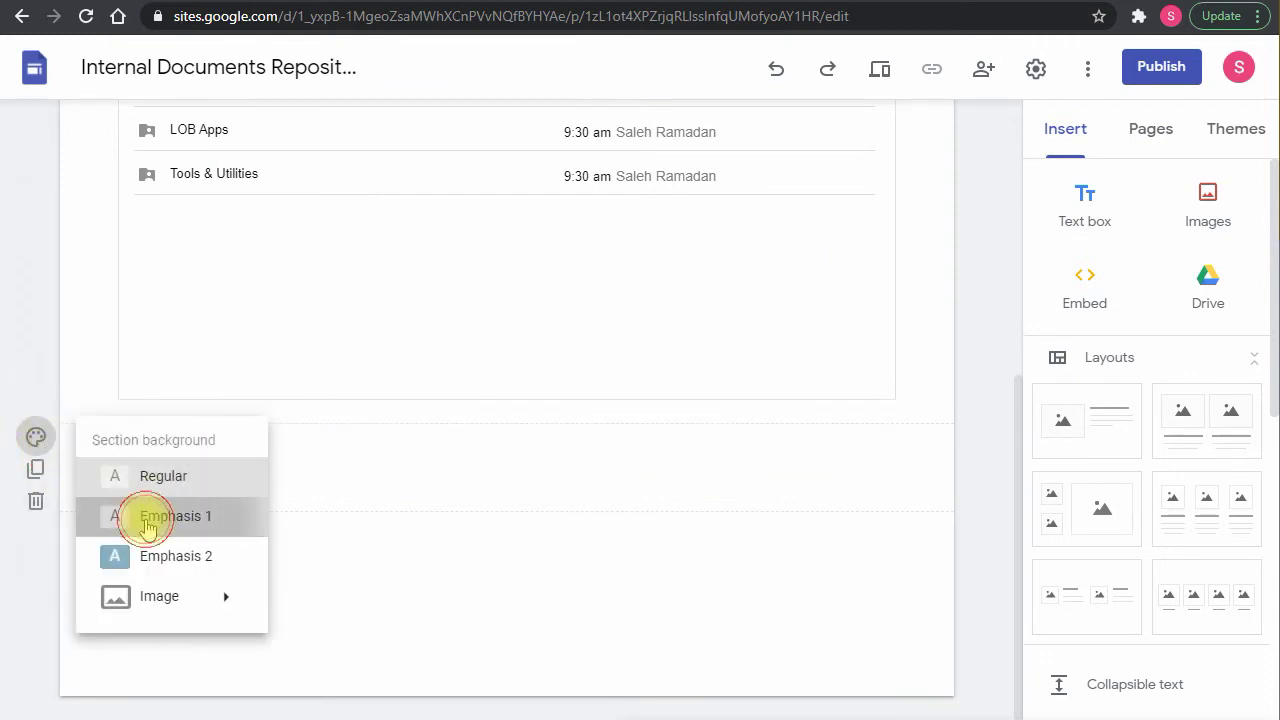
{"action": "left_click", "coordinate": [151, 516]}
{"action": "left_click", "coordinate": [198, 458]}
{"action": "key", "text": "ctrl+v"}
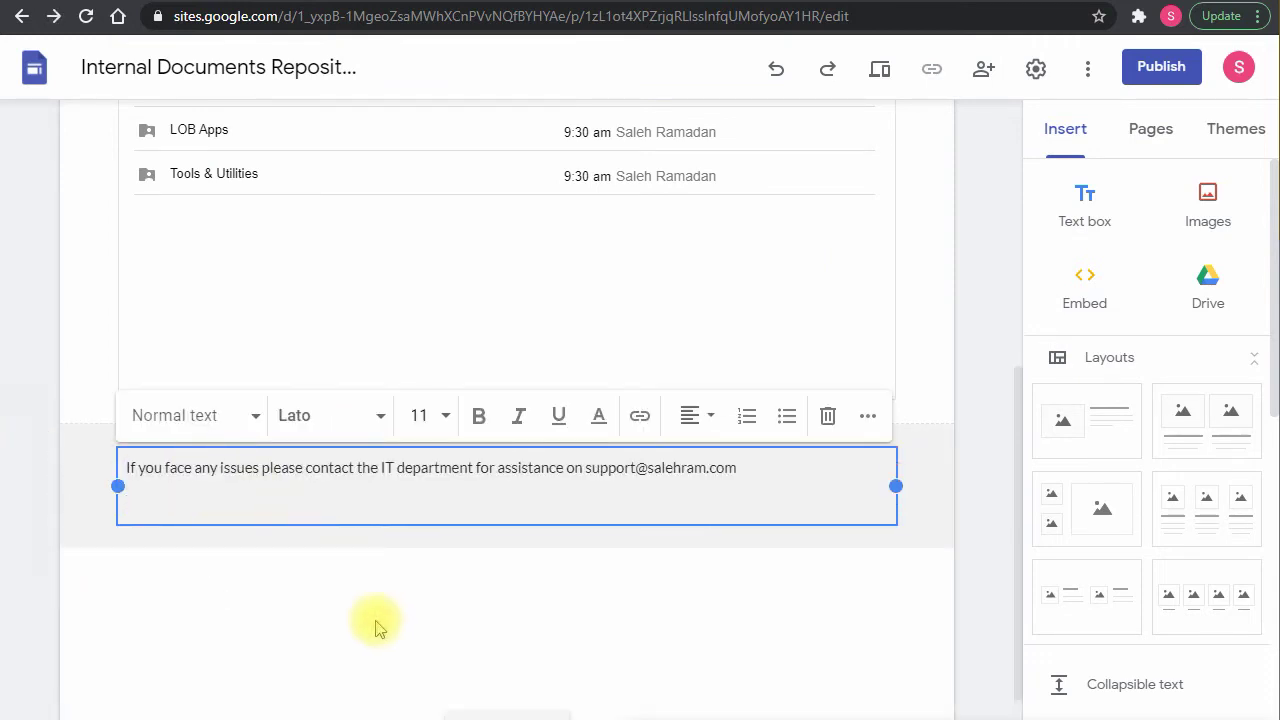
{"action": "key", "text": "BackSpace"}
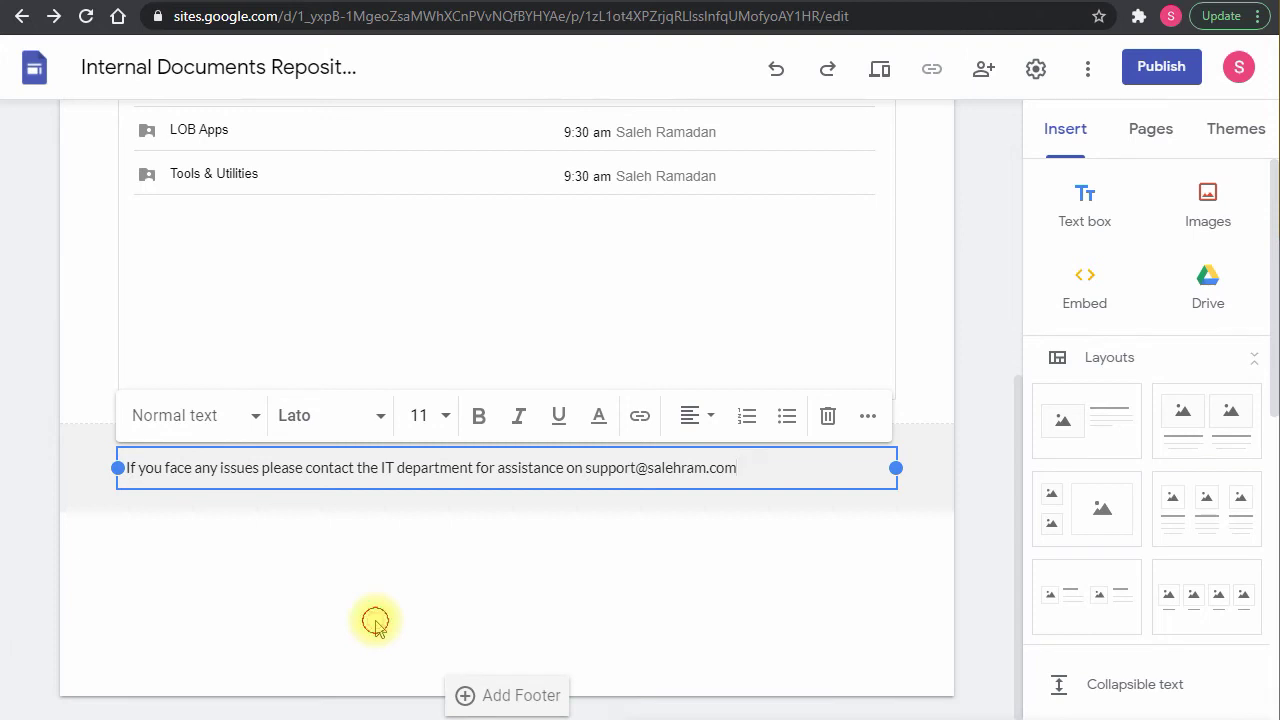
{"action": "left_click", "coordinate": [375, 622]}
{"action": "scroll", "coordinate": [814, 518], "scroll_direction": "up", "scroll_amount": 5}
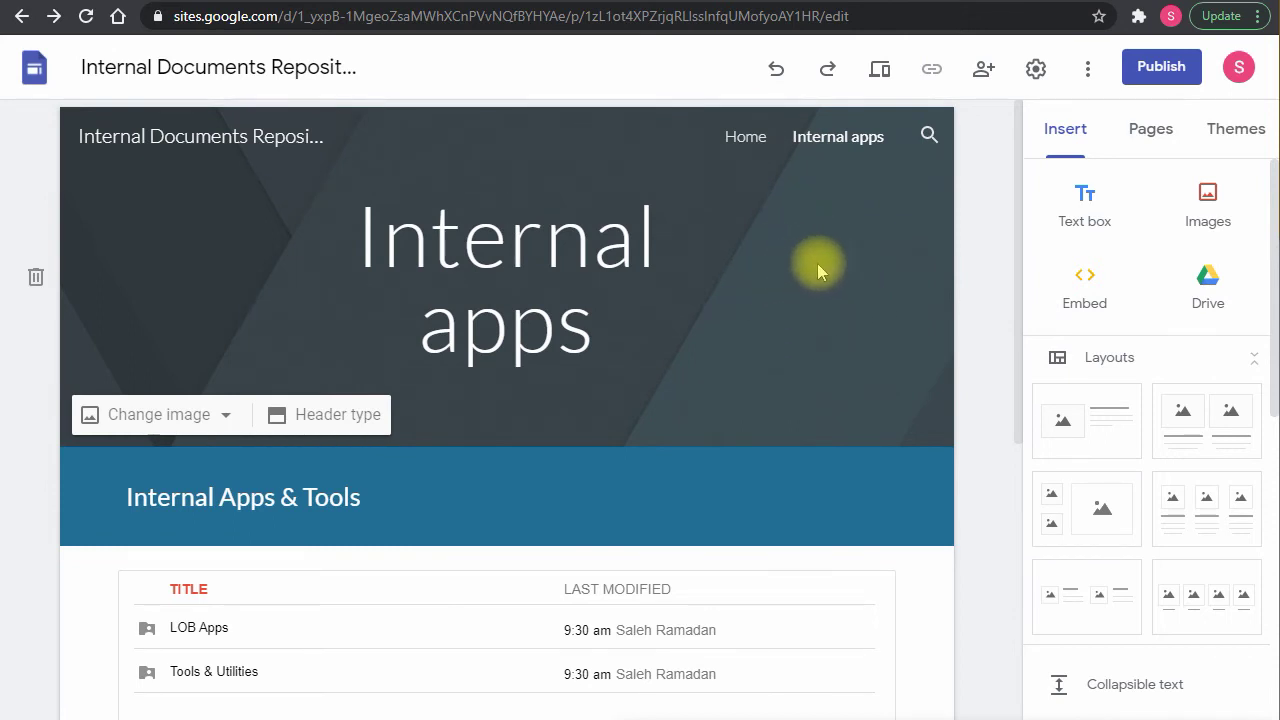
Step: Add a new page named "Internal policies and workflows" to the site
{"action": "left_click", "coordinate": [1140, 130]}
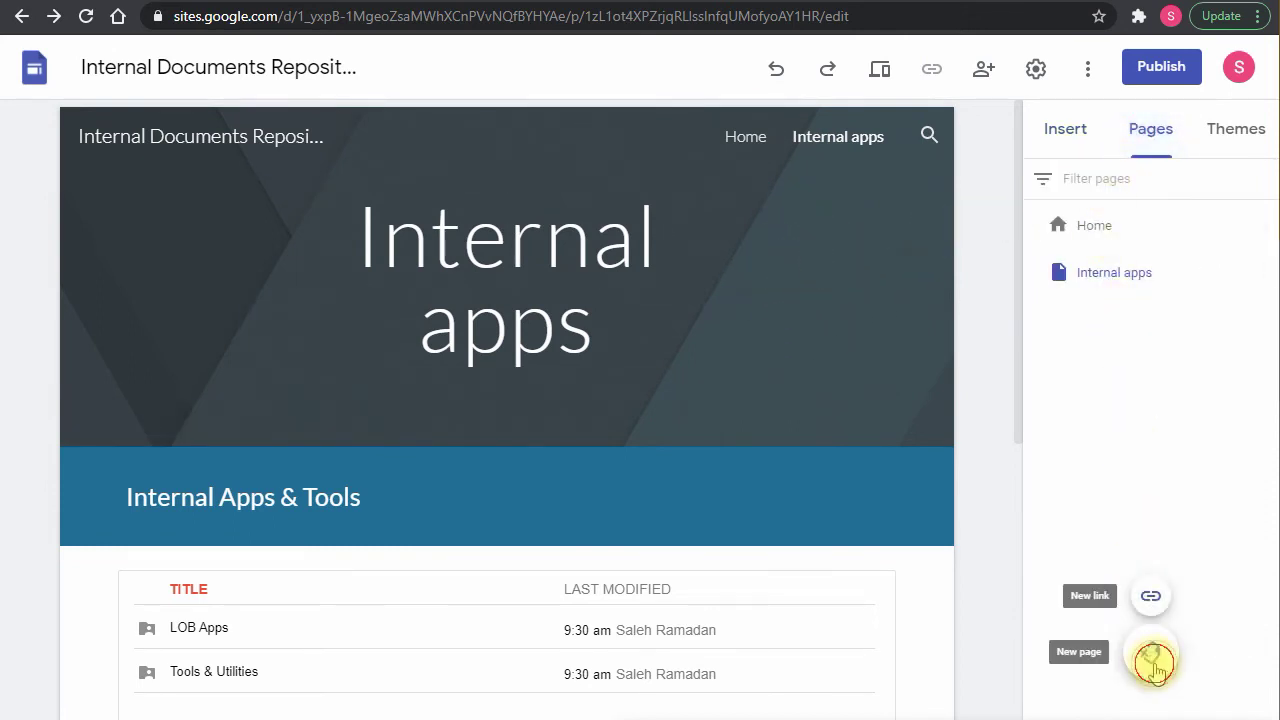
{"action": "left_click", "coordinate": [1153, 659]}
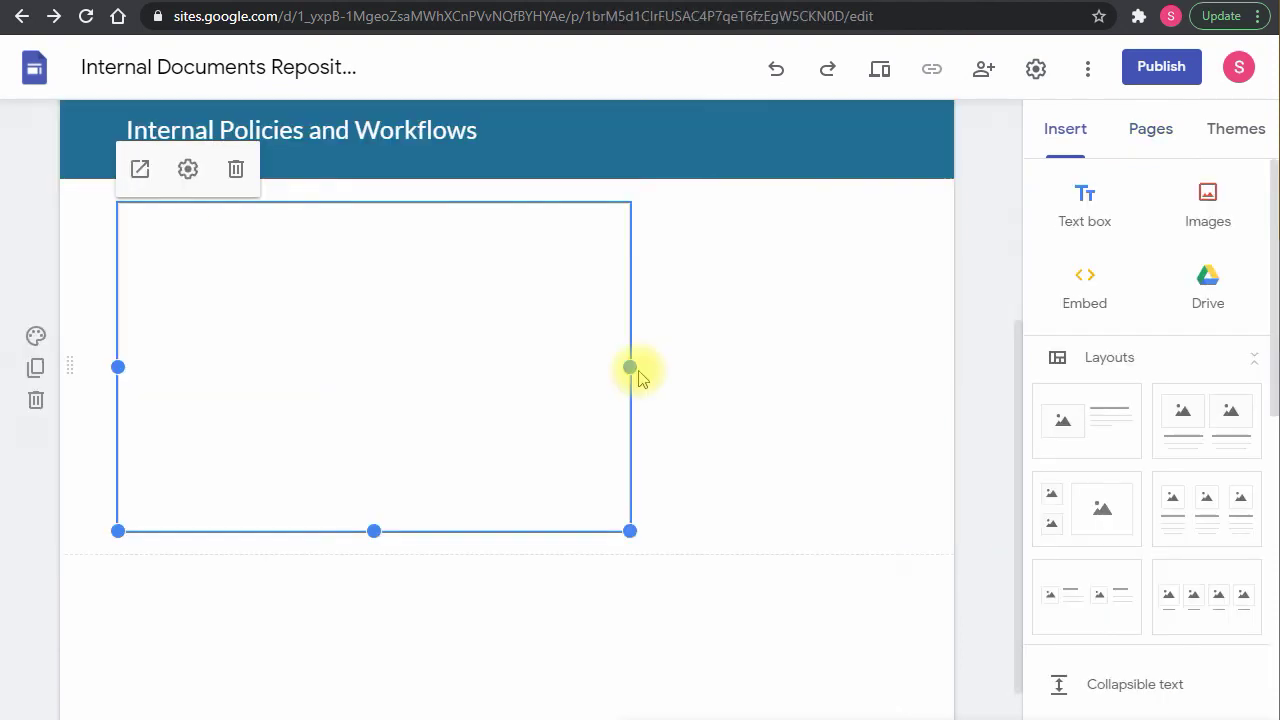
Step: Widen the embedded shared drive under the Internal Policies and Workflows heading to the full section width
{"action": "left_click_drag", "start_coordinate": [634, 371], "coordinate": [893, 388]}
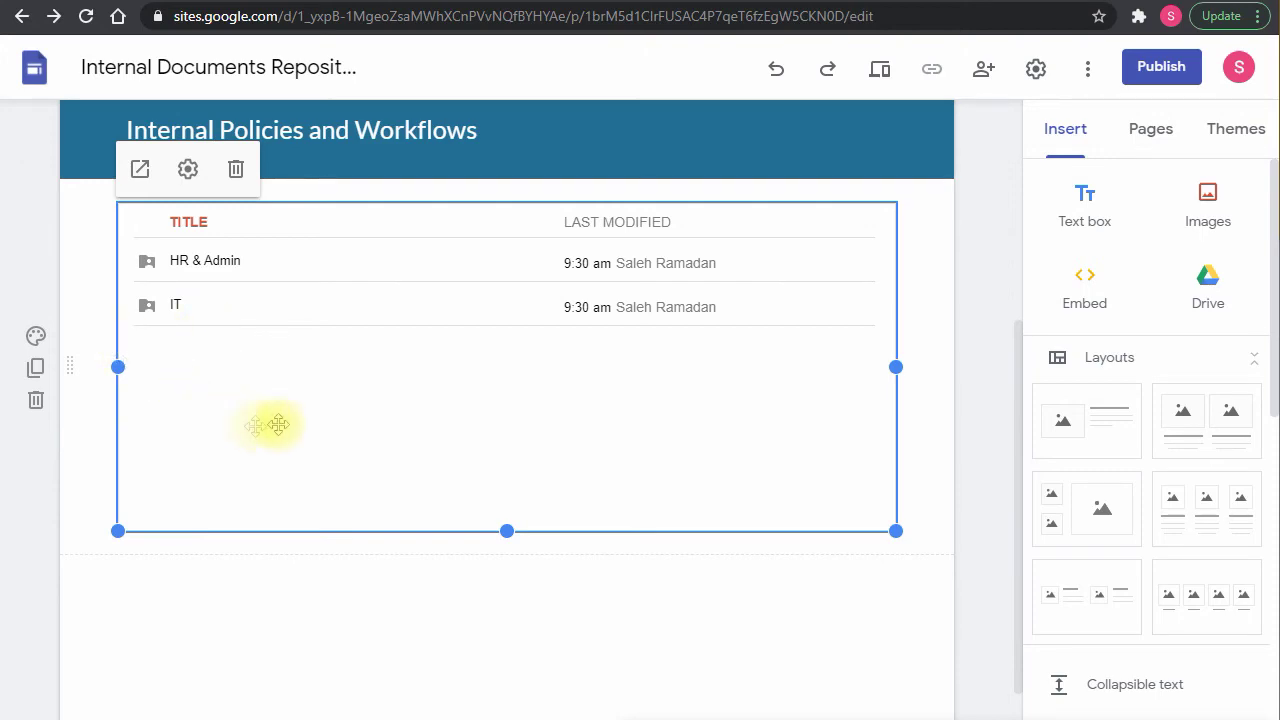
{"action": "scroll", "coordinate": [300, 415], "scroll_direction": "up", "scroll_amount": 4}
{"action": "scroll", "coordinate": [420, 432], "scroll_direction": "down", "scroll_amount": 3}
{"action": "scroll", "coordinate": [386, 437], "scroll_direction": "down", "scroll_amount": 2}
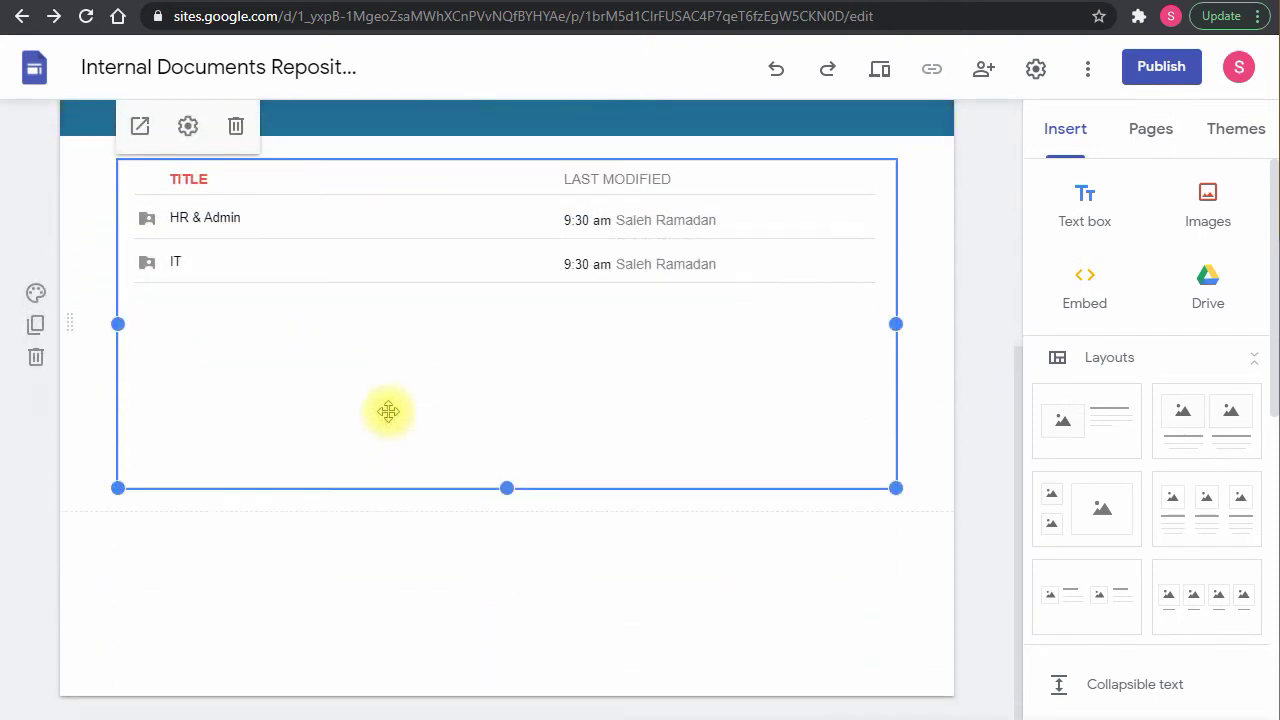
Step: Look through the content elements that can be inserted into the page, from collapsible text to charts
{"action": "scroll", "coordinate": [1107, 405], "scroll_direction": "down", "scroll_amount": 2}
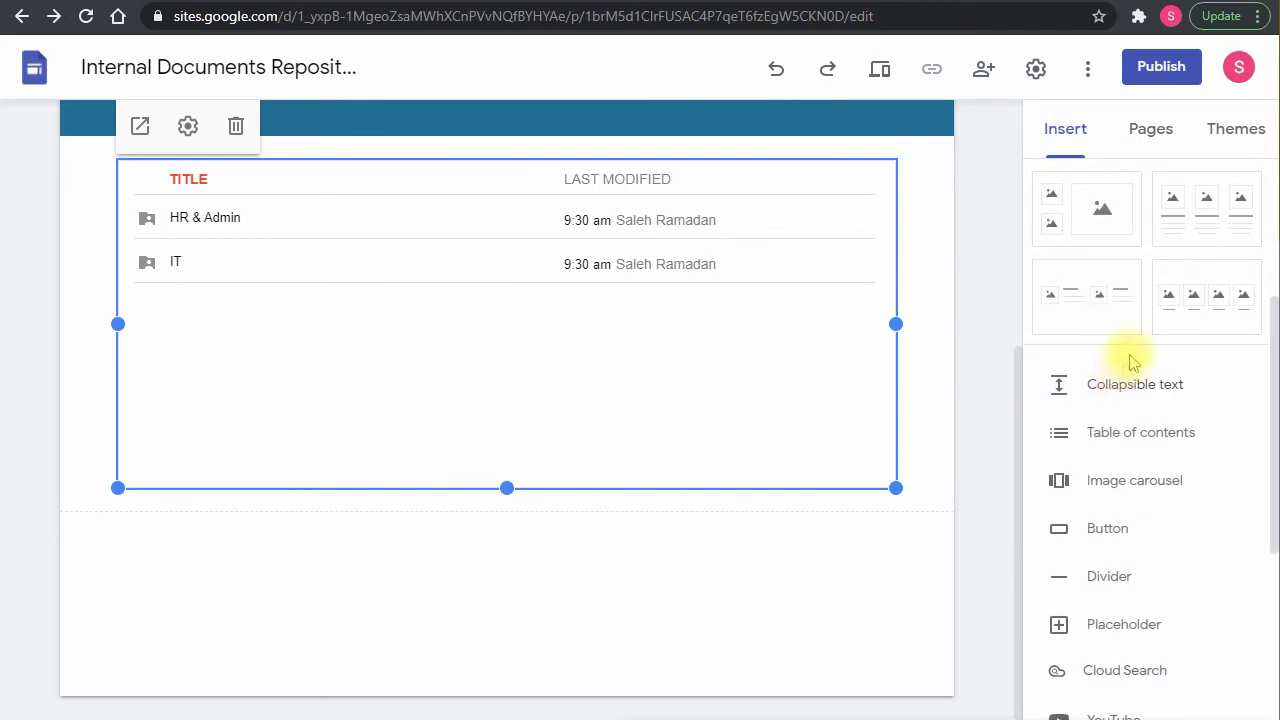
{"action": "scroll", "coordinate": [1110, 360], "scroll_direction": "down", "scroll_amount": 2}
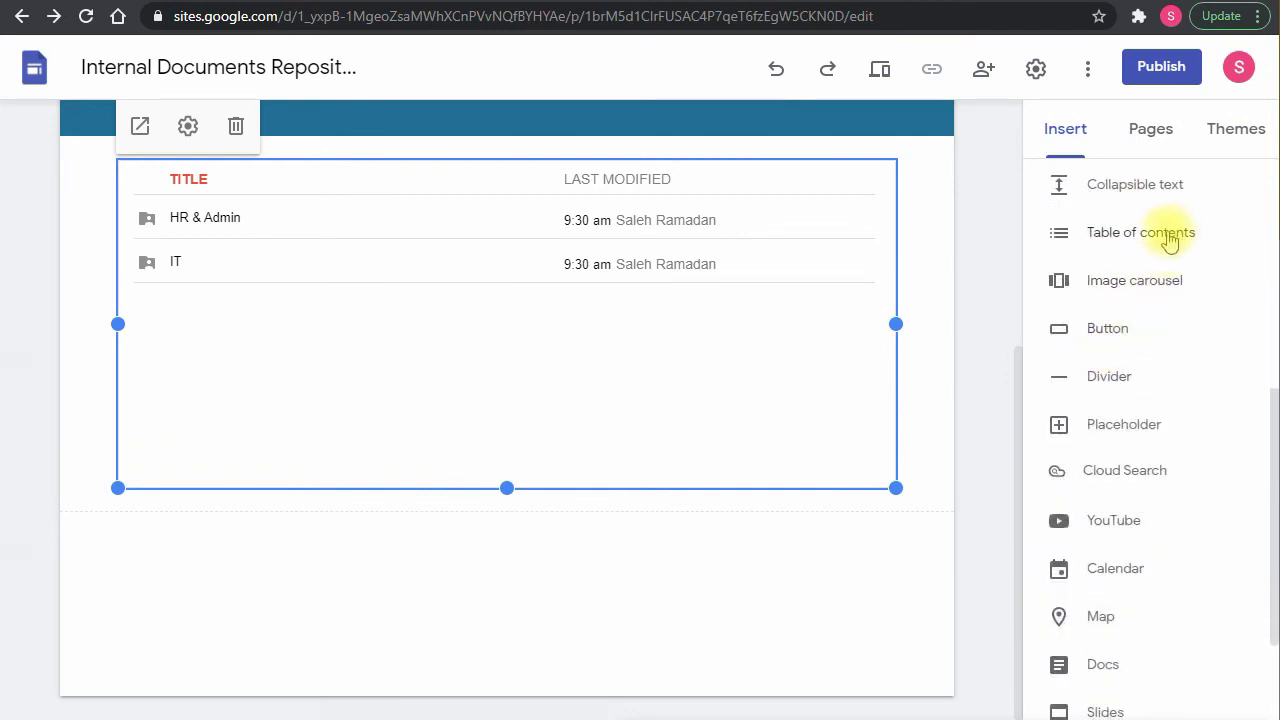
{"action": "scroll", "coordinate": [1155, 243], "scroll_direction": "down", "scroll_amount": 2}
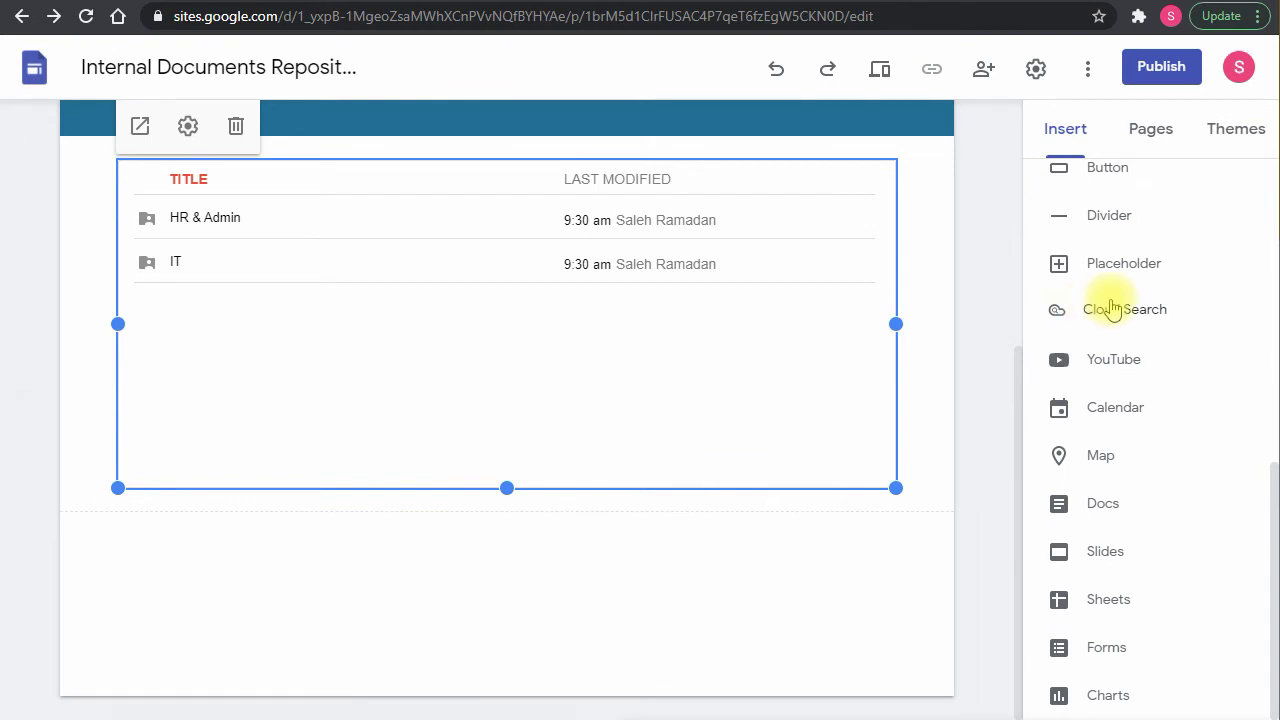
Step: Set the site's search mode to Organization content
{"action": "scroll", "coordinate": [569, 337], "scroll_direction": "up", "scroll_amount": 4}
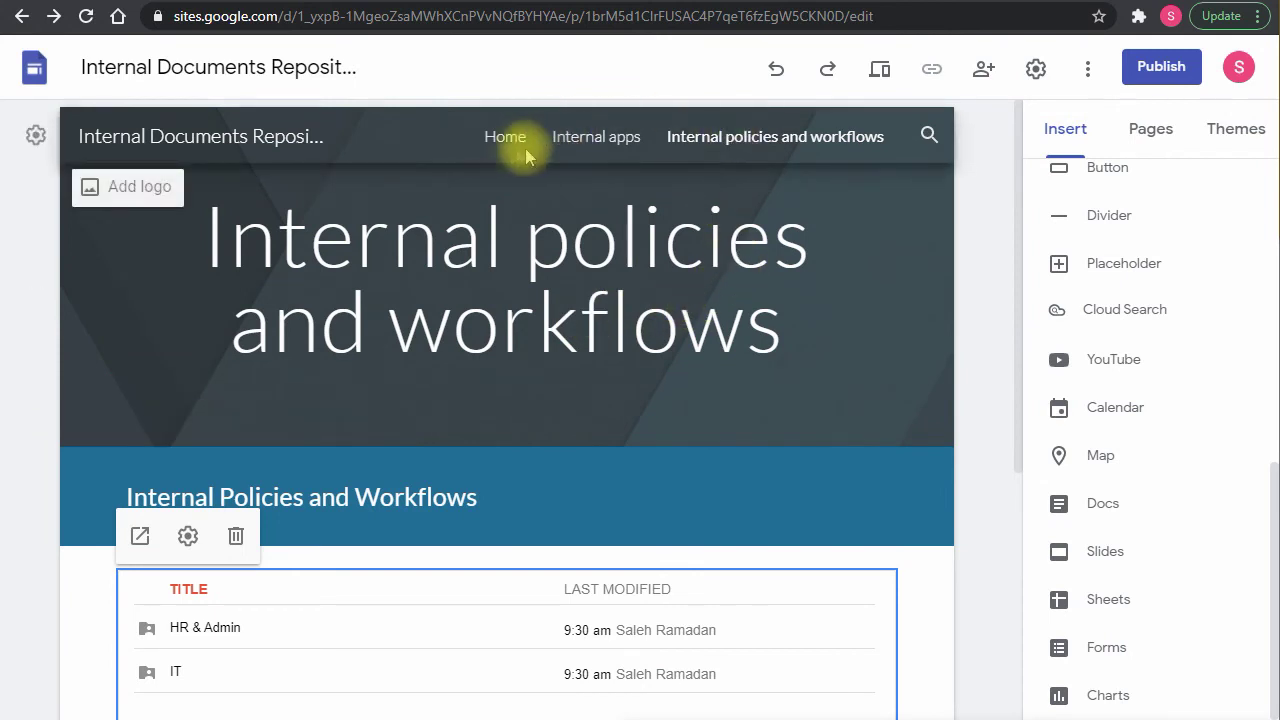
{"action": "left_click", "coordinate": [929, 135]}
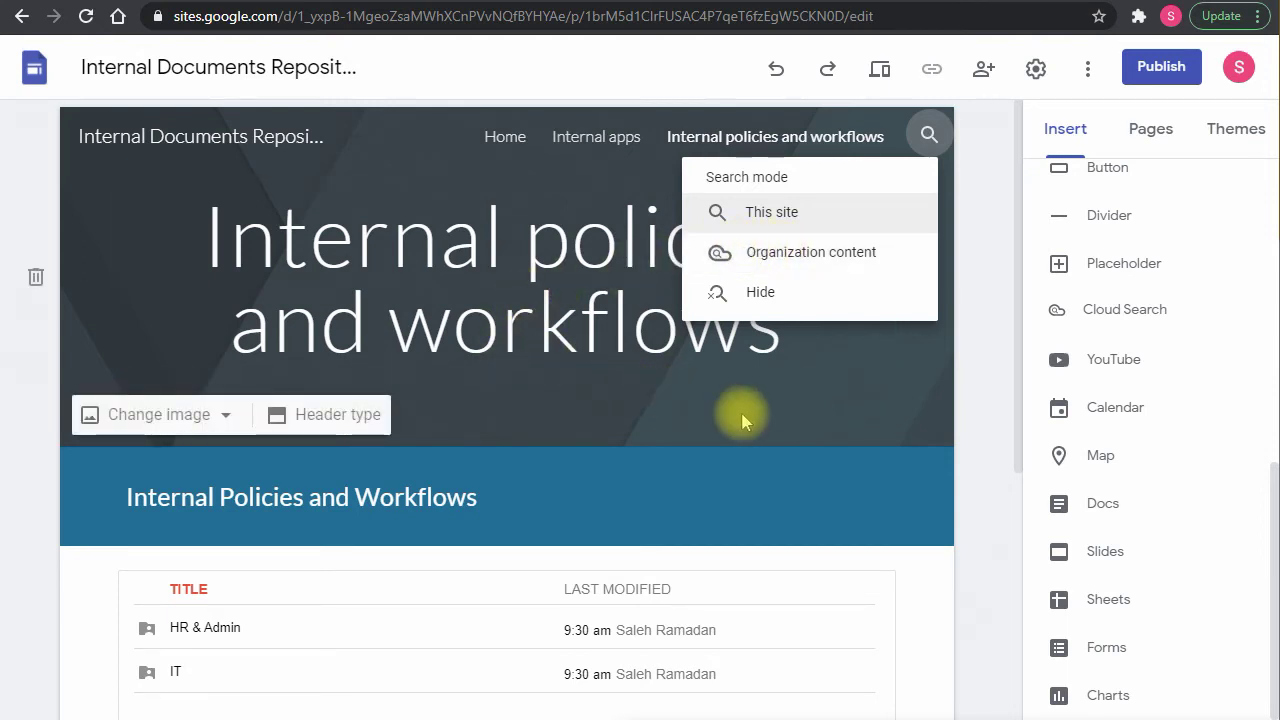
{"action": "left_click", "coordinate": [750, 258]}
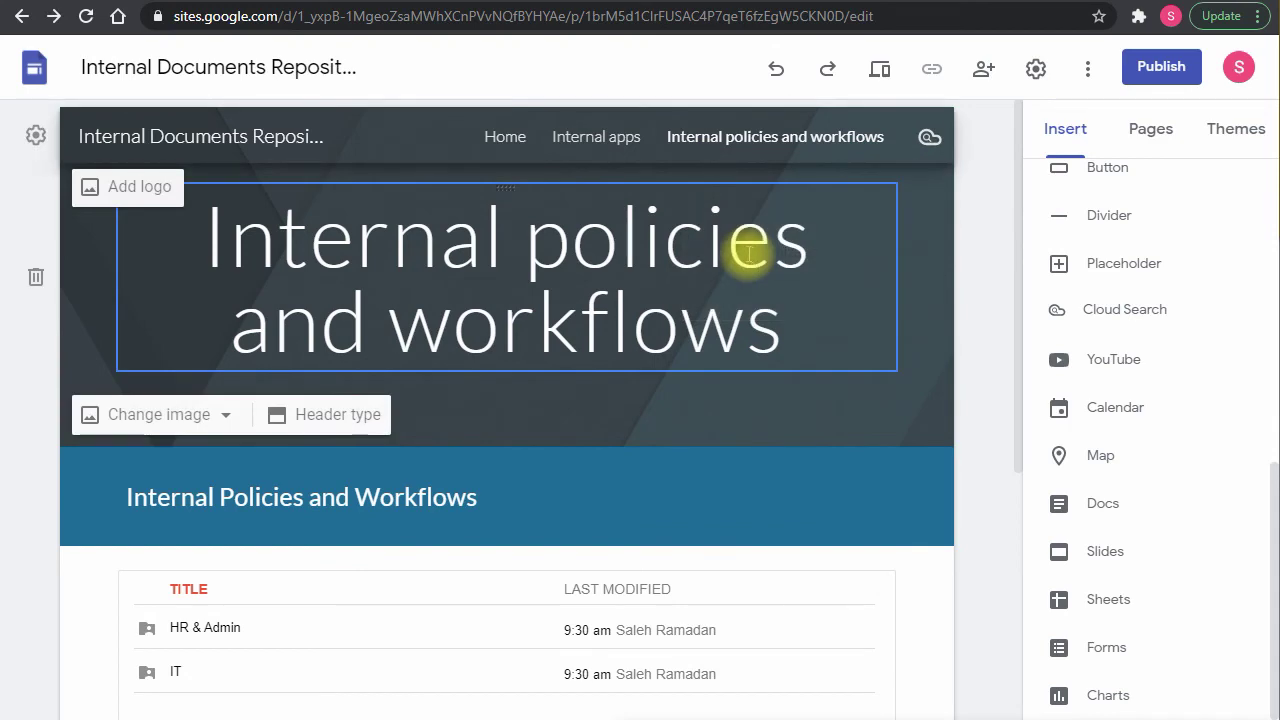
Step: Below the embedded drive, add an Emphasis 1 section reading "If you face any issues please contact the IT department for assistance on" plus the support e-mail
{"action": "scroll", "coordinate": [846, 360], "scroll_direction": "down", "scroll_amount": 3}
{"action": "scroll", "coordinate": [574, 471], "scroll_direction": "down", "scroll_amount": 1}
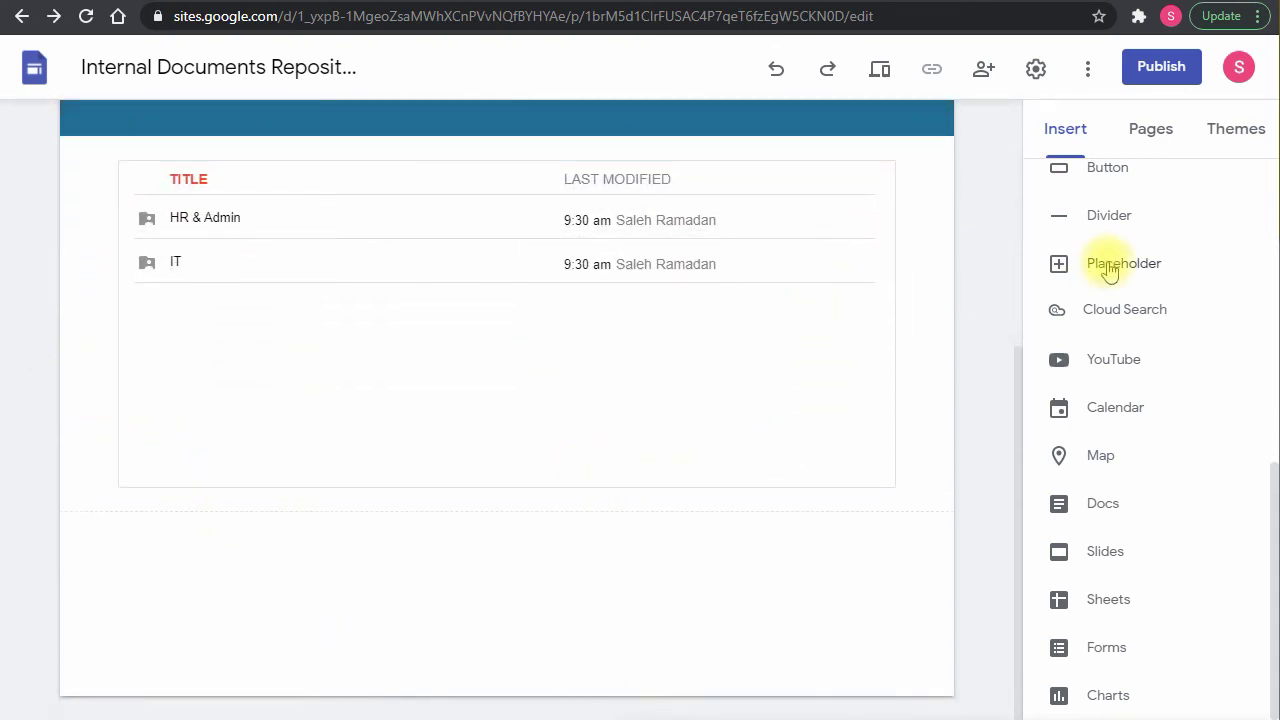
{"action": "scroll", "coordinate": [1092, 250], "scroll_direction": "up", "scroll_amount": 5}
{"action": "left_click", "coordinate": [1087, 210]}
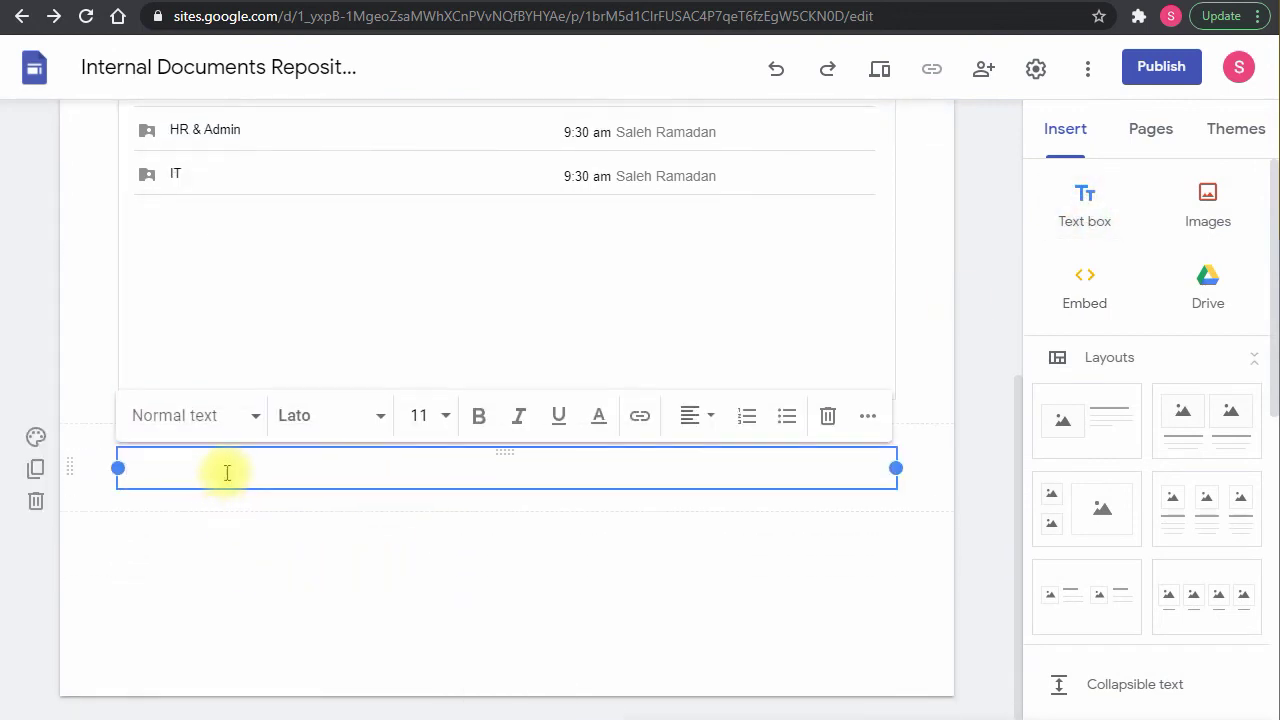
{"action": "left_click", "coordinate": [36, 437]}
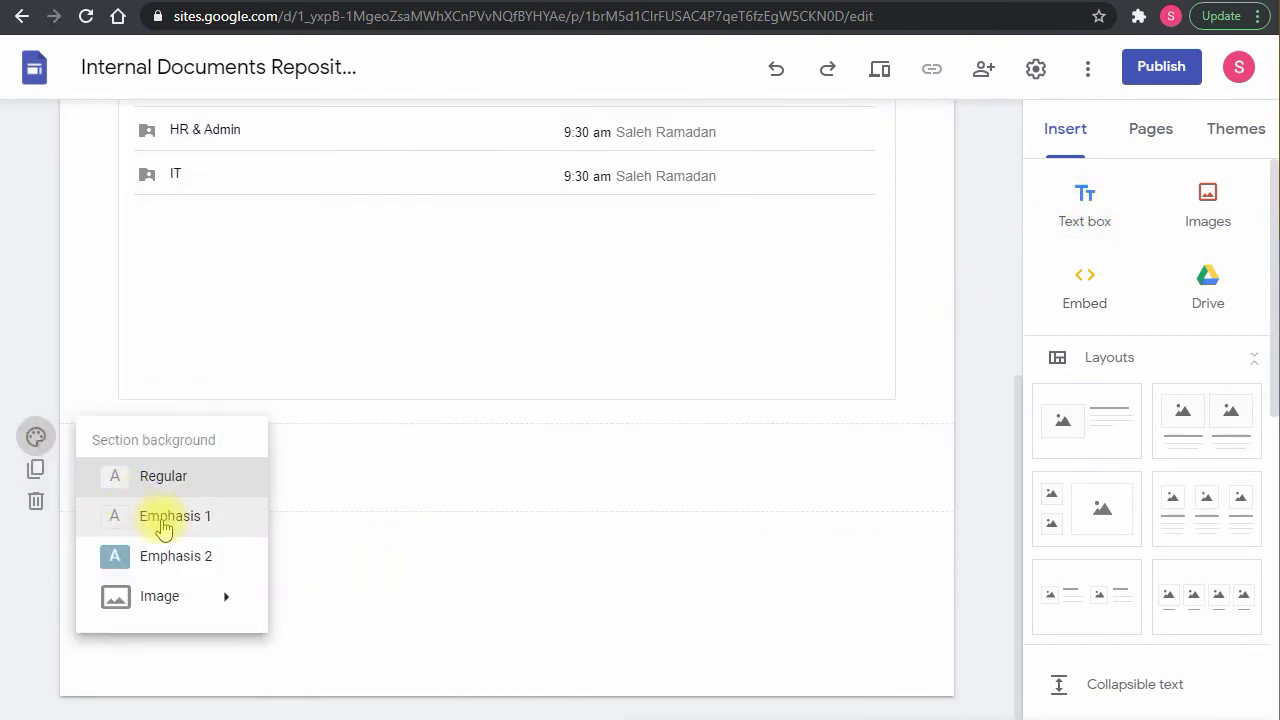
{"action": "left_click", "coordinate": [208, 508]}
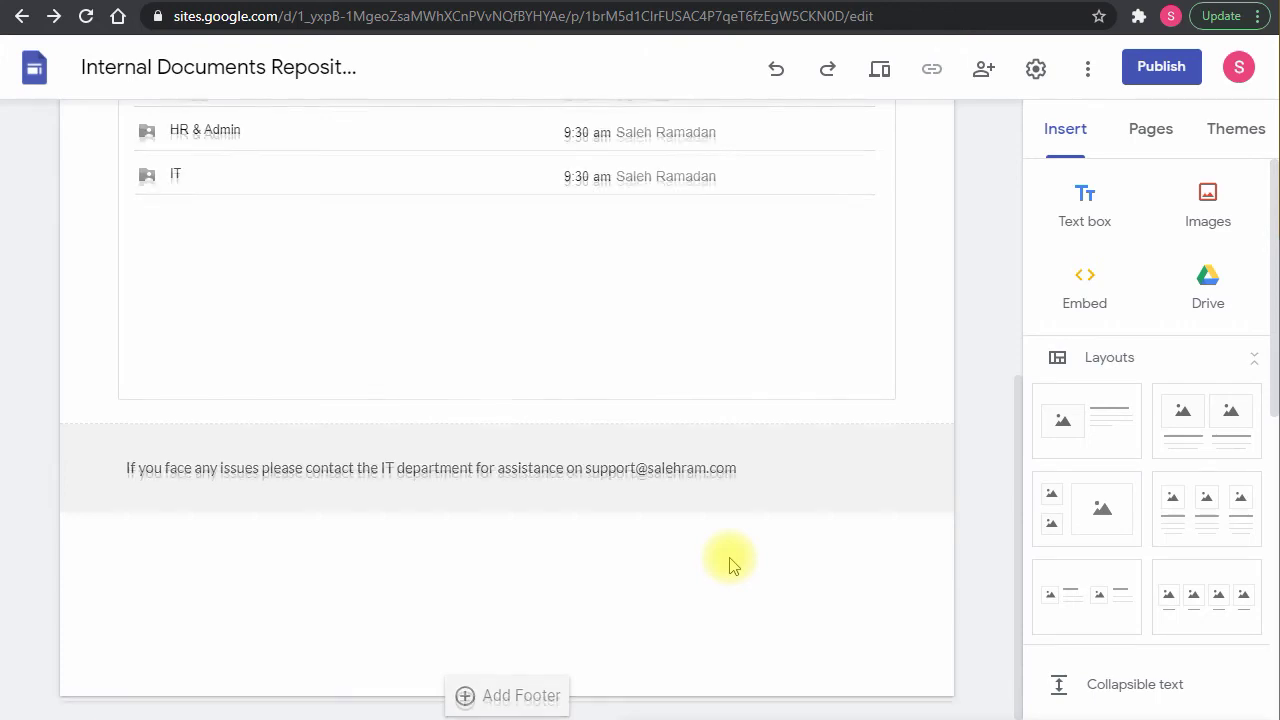
{"action": "scroll", "coordinate": [730, 565], "scroll_direction": "up", "scroll_amount": 5}
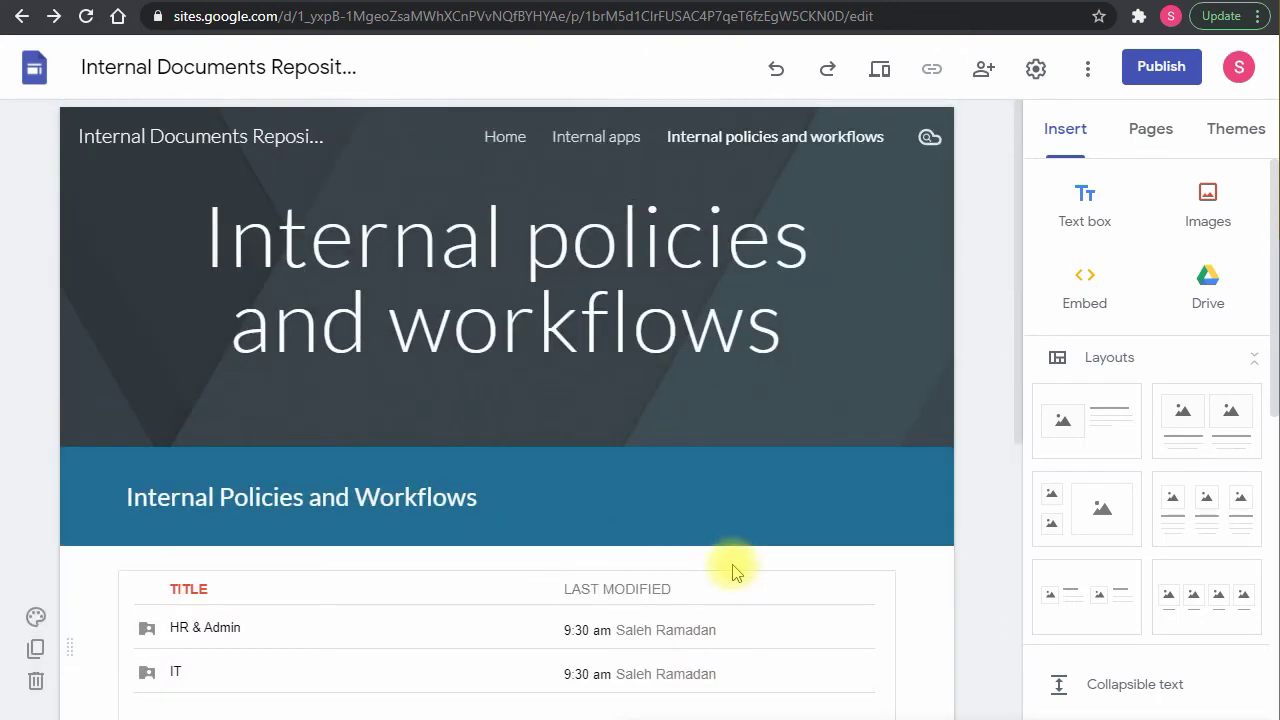
Step: Start publishing the site and review who can view it, including the sharing settings for people and groups
{"action": "left_click", "coordinate": [1160, 68]}
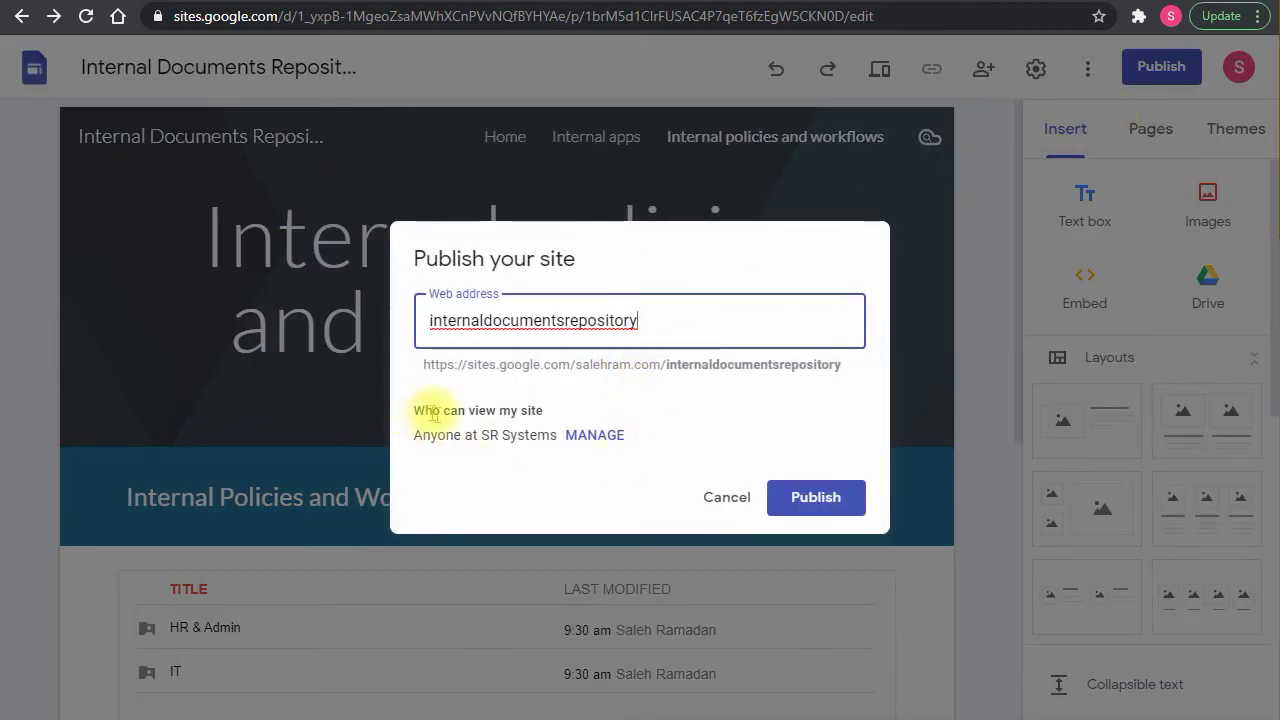
{"action": "left_click_drag", "start_coordinate": [420, 443], "coordinate": [670, 442]}
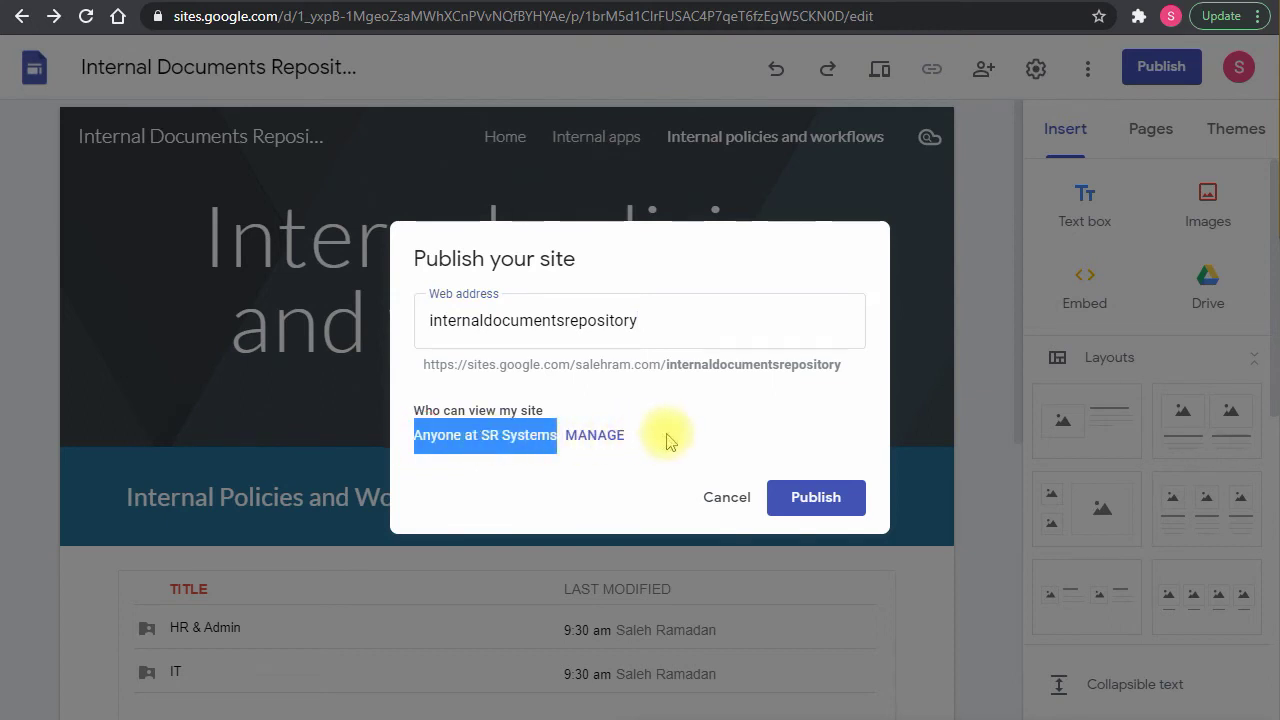
{"action": "left_click", "coordinate": [663, 434]}
{"action": "left_click", "coordinate": [609, 437]}
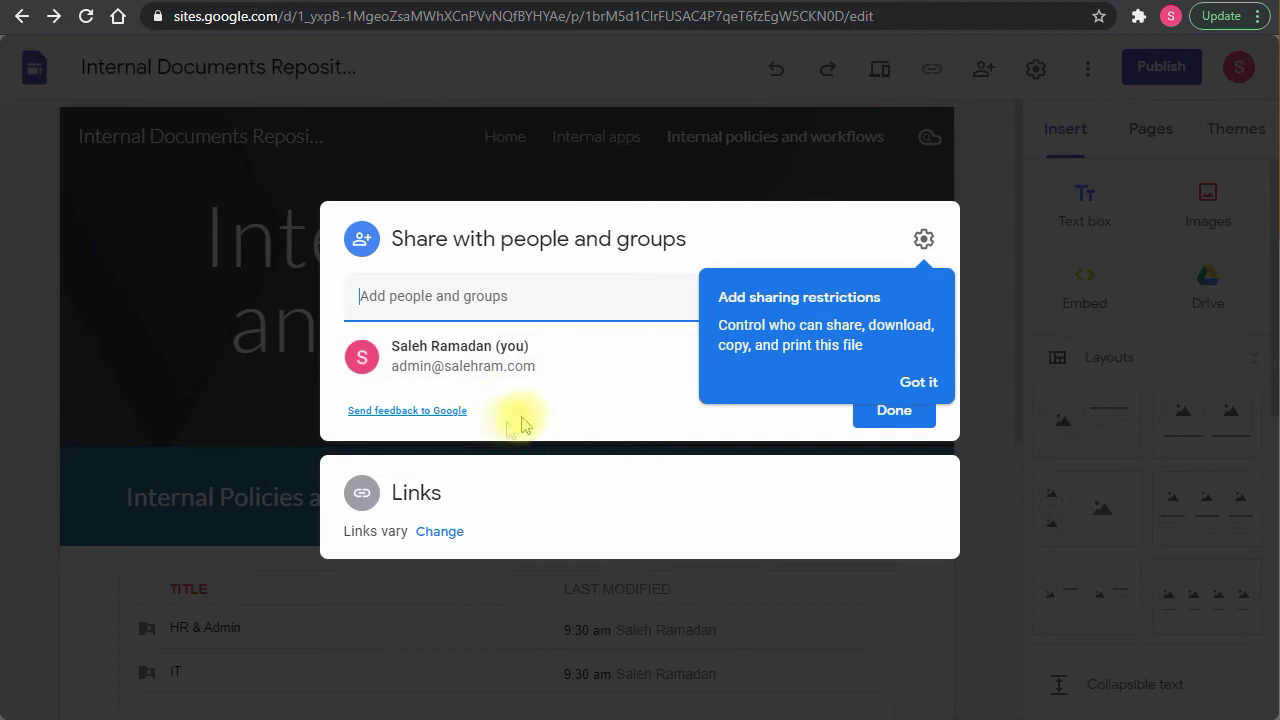
{"action": "left_click", "coordinate": [524, 316]}
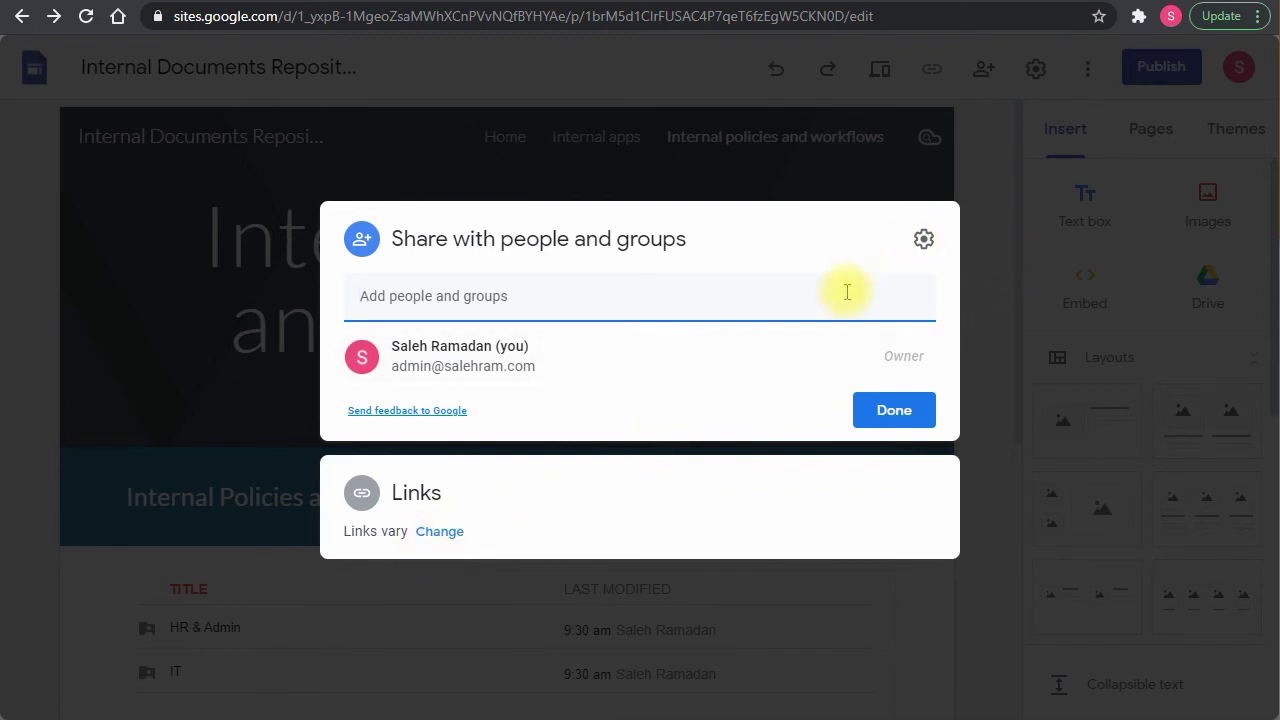
{"action": "left_click", "coordinate": [886, 580]}
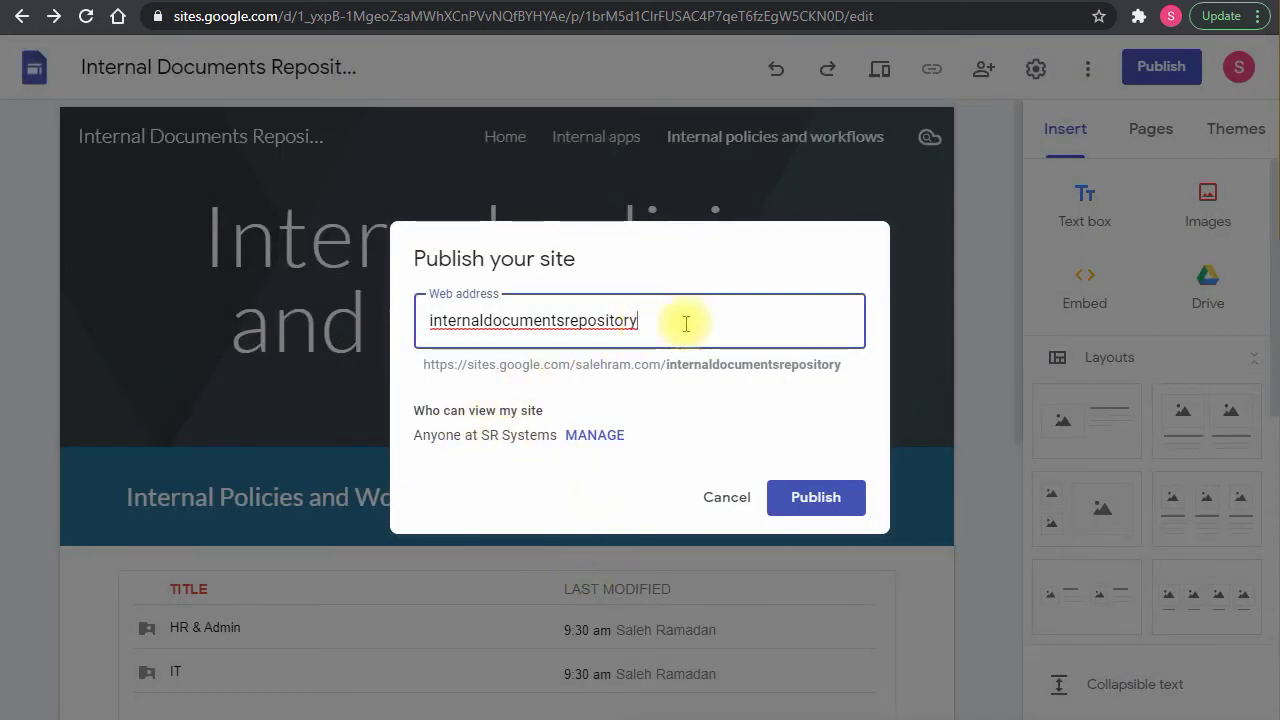
Step: Publish the site with the web address internaldocumentsrepository
{"action": "left_click_drag", "start_coordinate": [686, 323], "coordinate": [449, 321]}
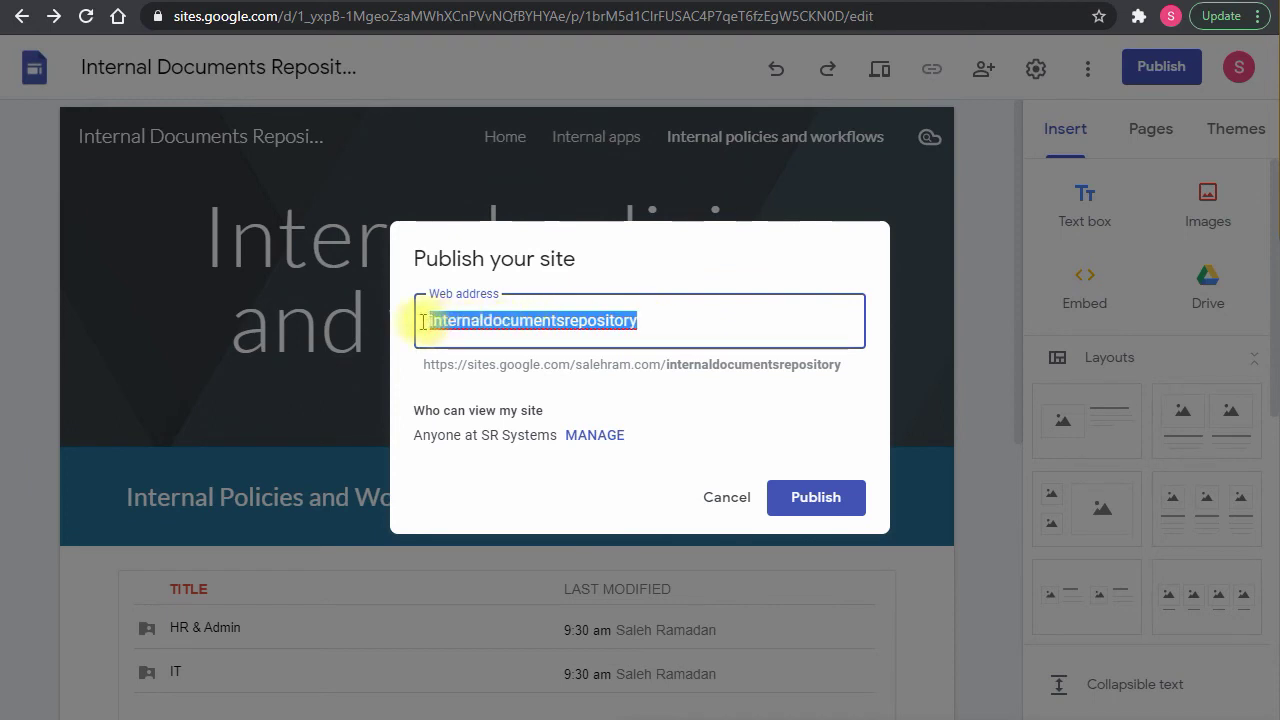
{"action": "left_click_drag", "start_coordinate": [416, 365], "coordinate": [582, 364]}
{"action": "left_click", "coordinate": [746, 366]}
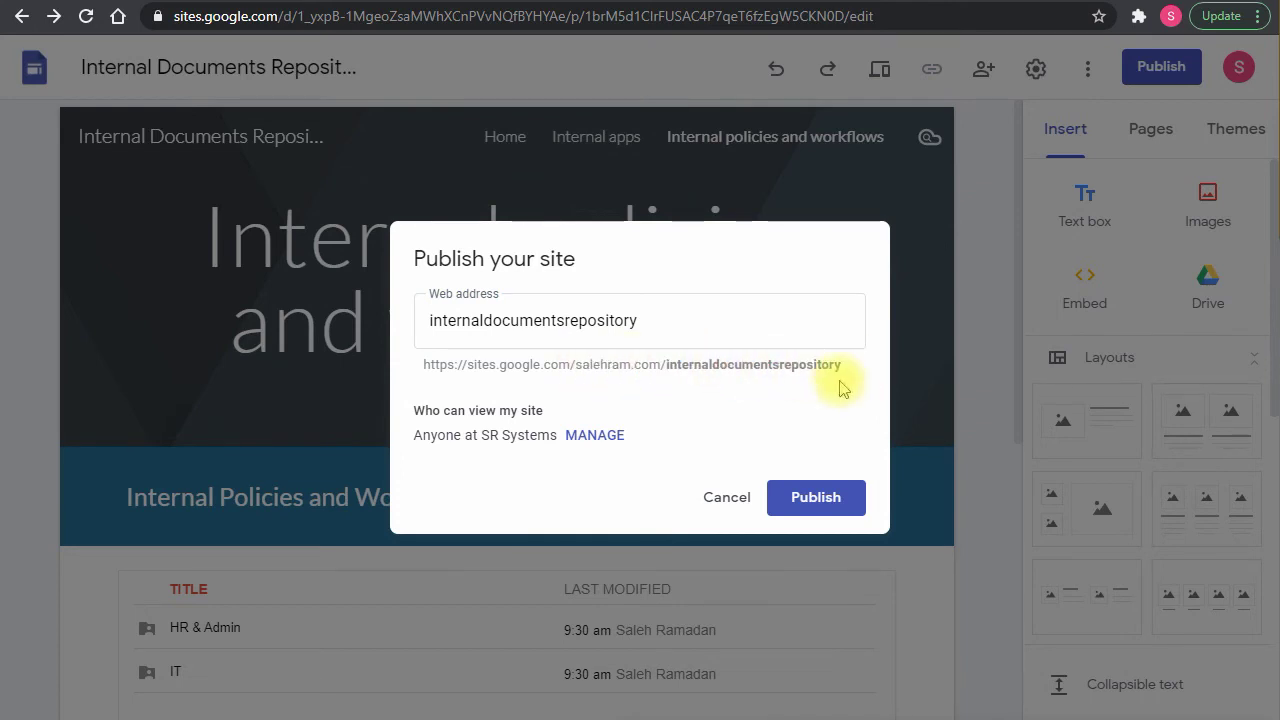
{"action": "left_click_drag", "start_coordinate": [841, 367], "coordinate": [757, 363]}
{"action": "double_click", "coordinate": [806, 365]}
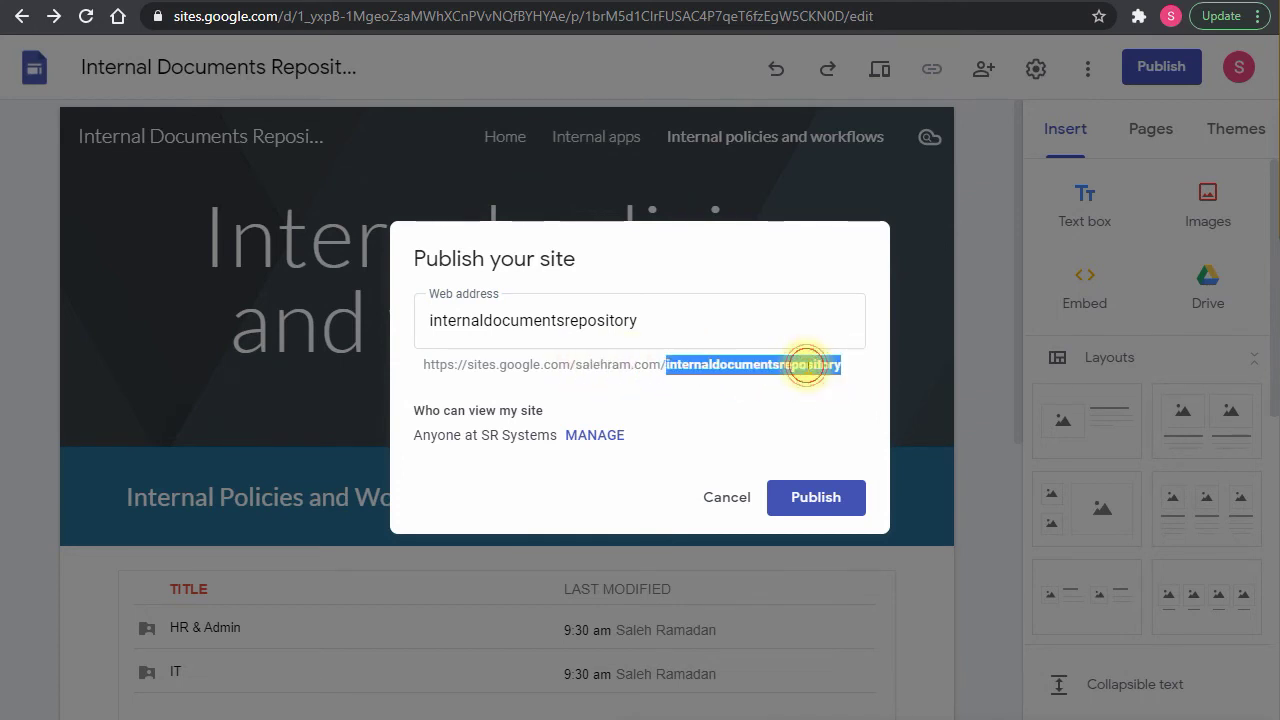
{"action": "left_click", "coordinate": [704, 362]}
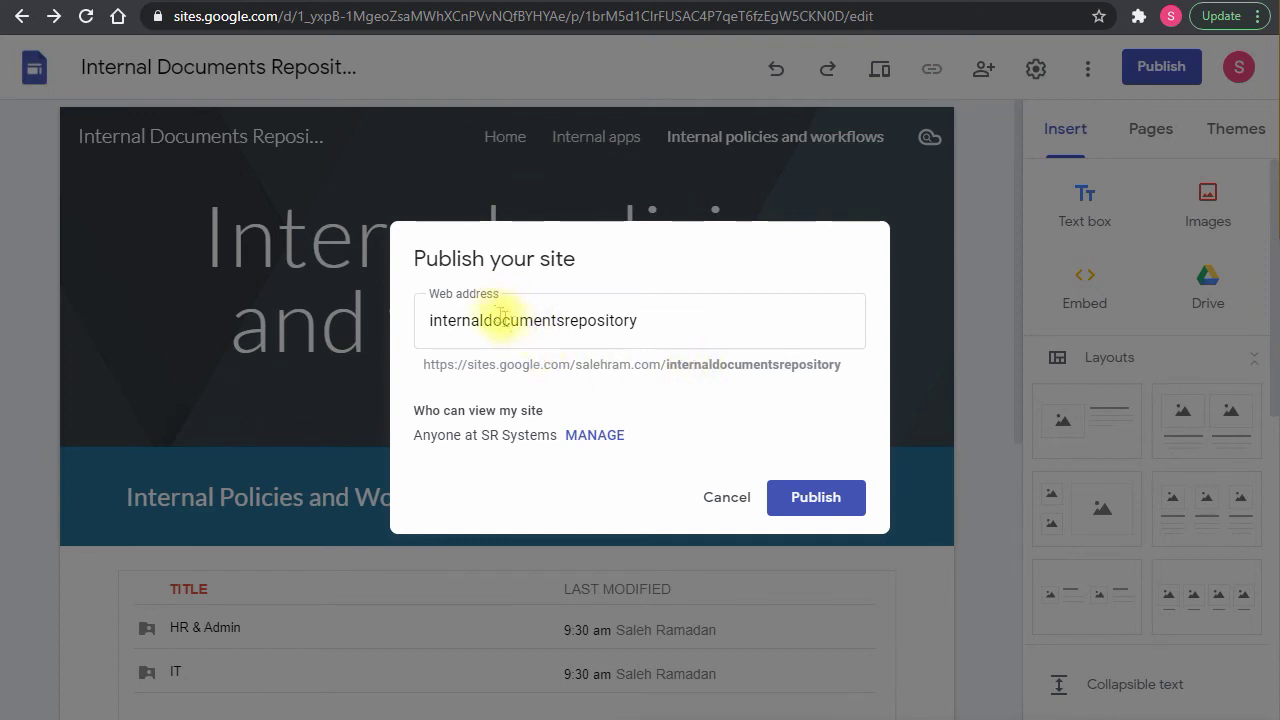
{"action": "left_click", "coordinate": [574, 322]}
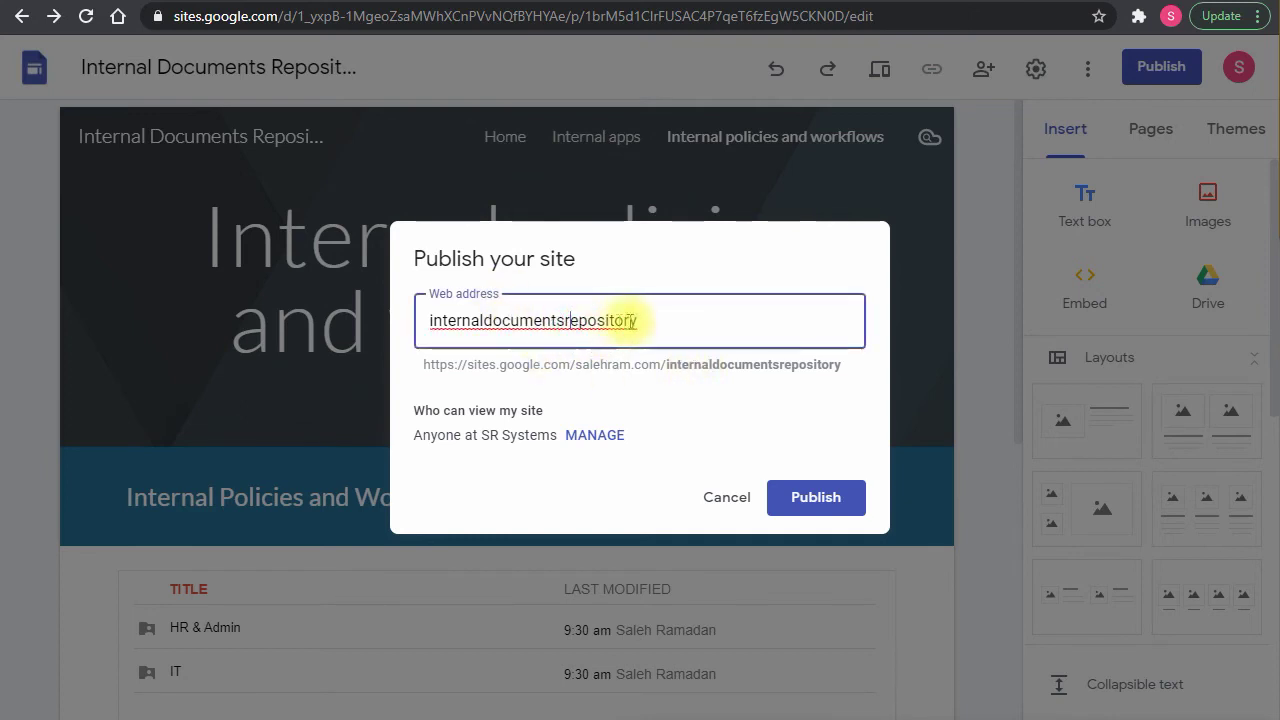
{"action": "double_click", "coordinate": [616, 325]}
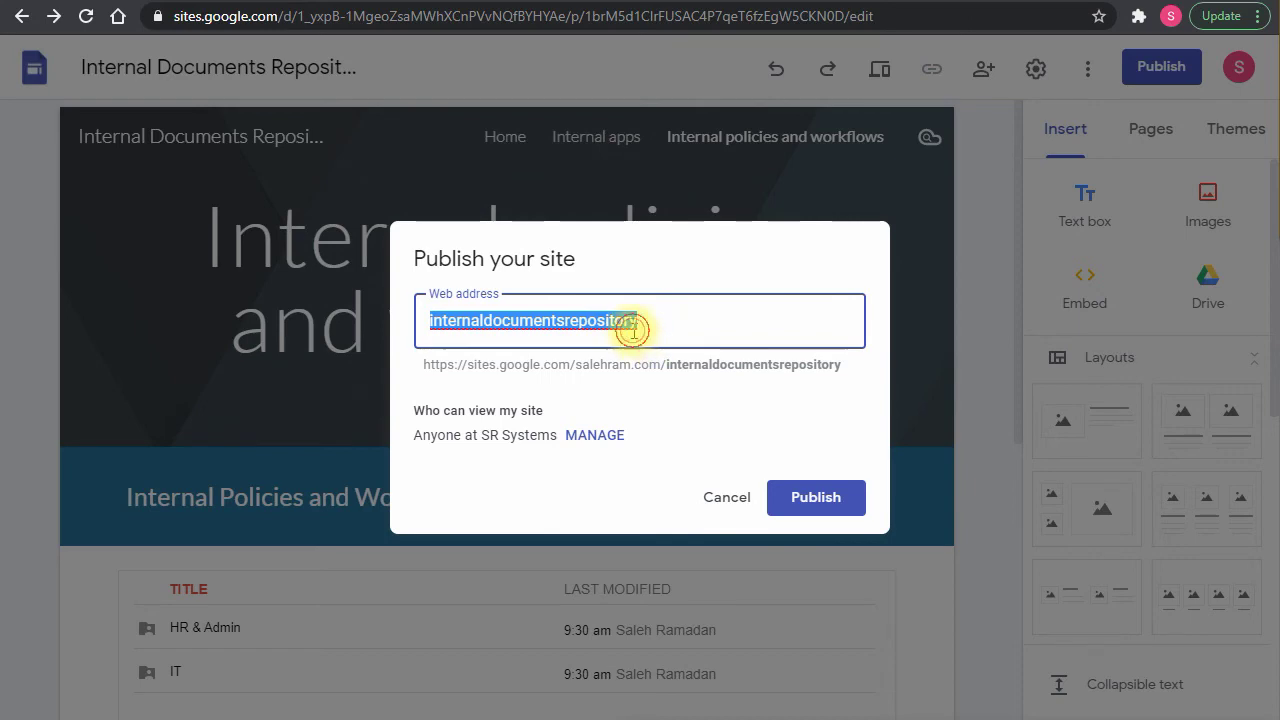
{"action": "left_click", "coordinate": [633, 331]}
{"action": "left_click", "coordinate": [824, 491]}
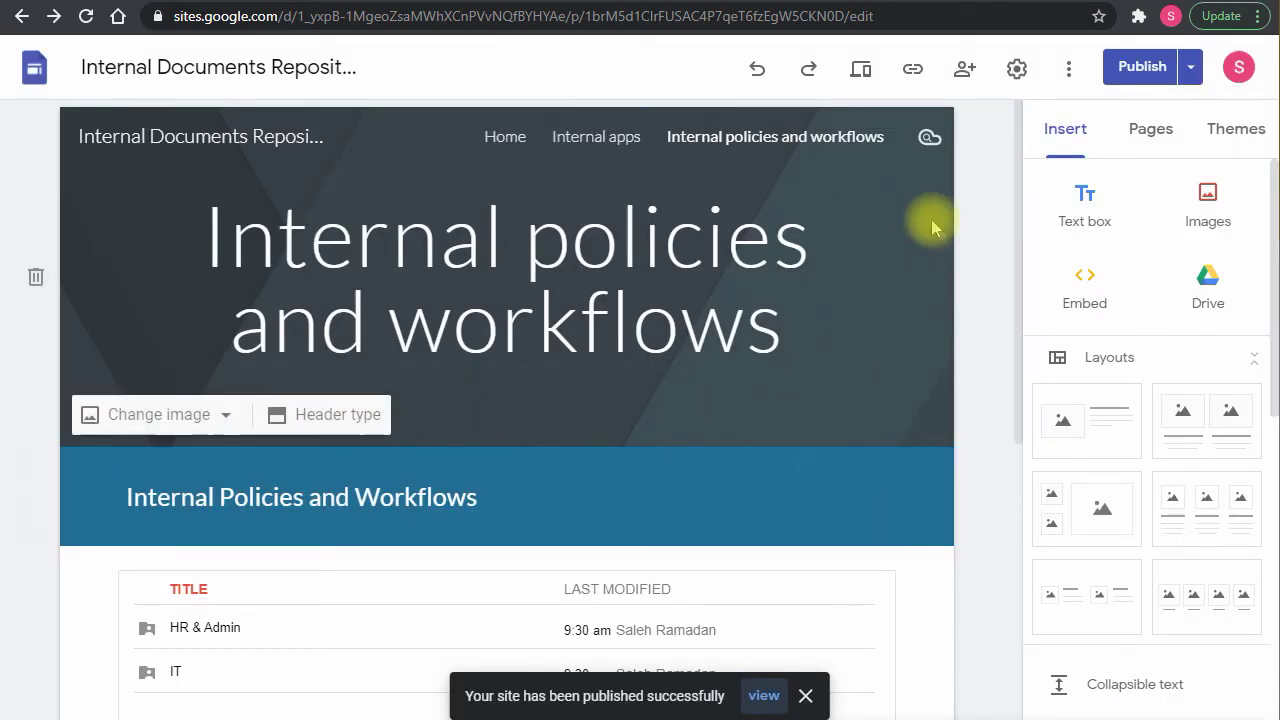
Step: Copy the published site's link
{"action": "left_click", "coordinate": [914, 84]}
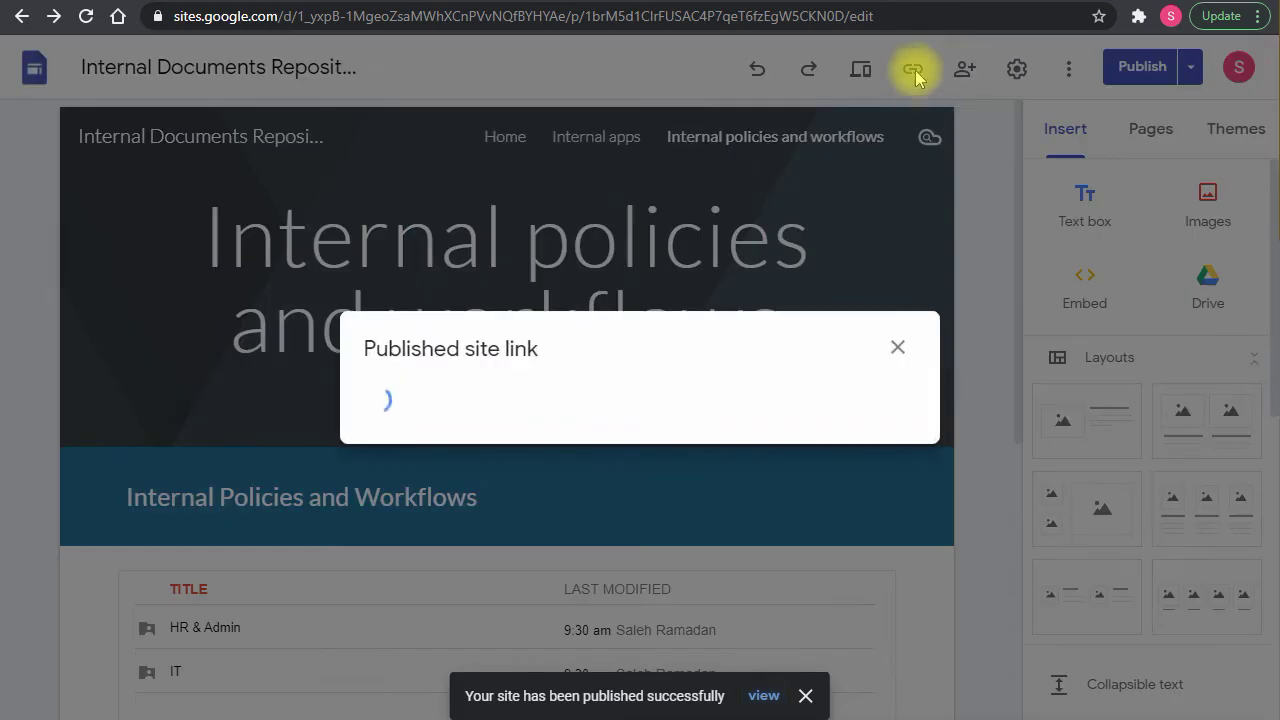
{"action": "left_click_drag", "start_coordinate": [690, 402], "coordinate": [790, 392]}
{"action": "left_click", "coordinate": [697, 397]}
{"action": "left_click", "coordinate": [697, 397]}
{"action": "left_click", "coordinate": [783, 396]}
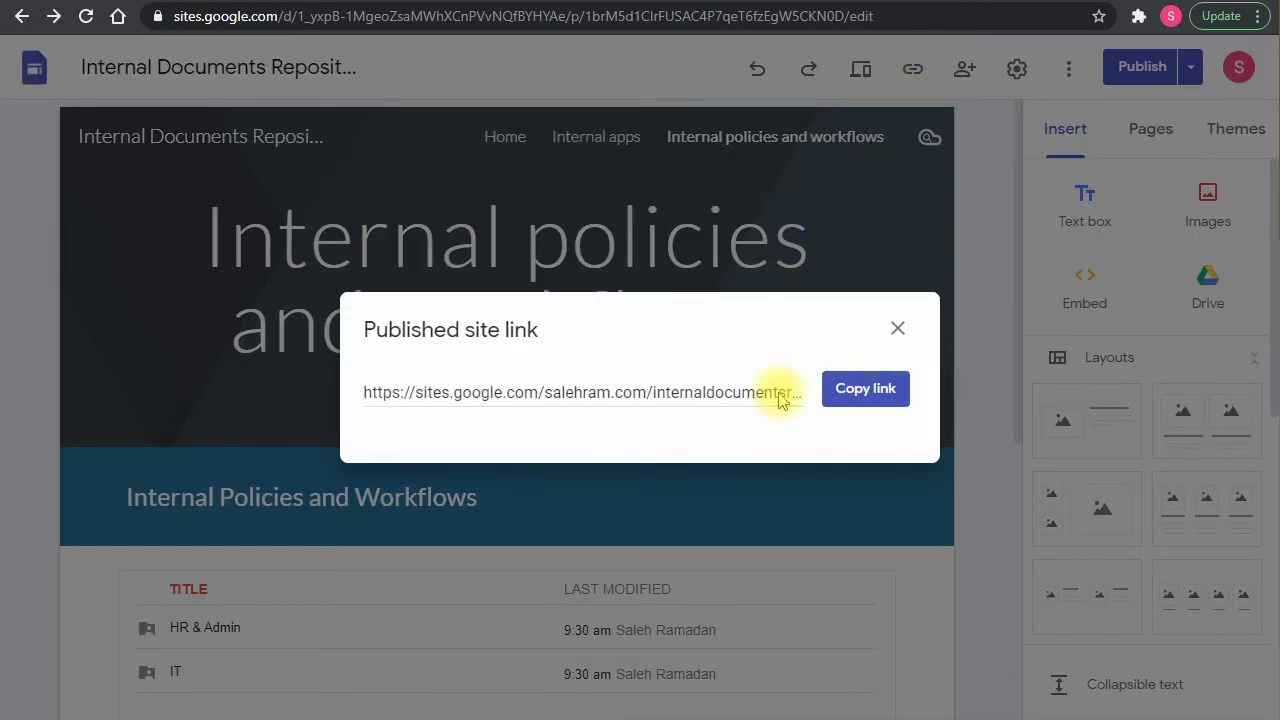
{"action": "left_click", "coordinate": [795, 392]}
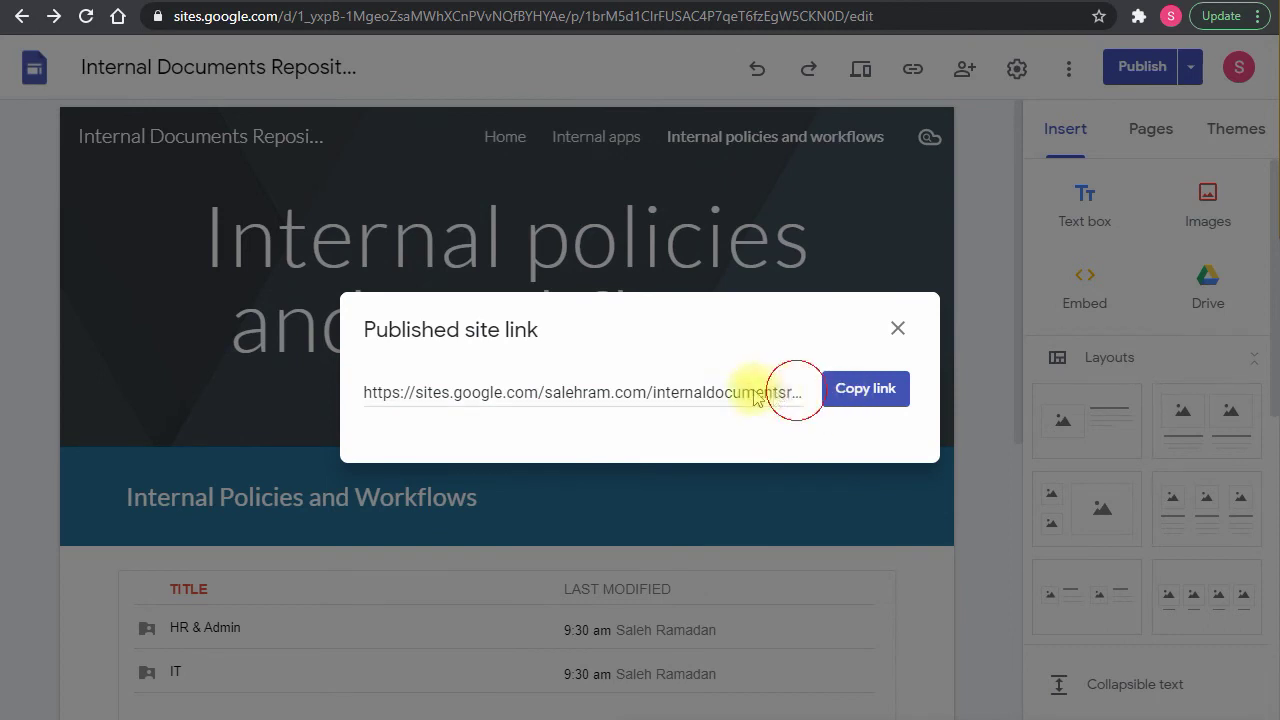
{"action": "left_click", "coordinate": [755, 392]}
{"action": "left_click_drag", "start_coordinate": [780, 394], "coordinate": [814, 391]}
{"action": "left_click", "coordinate": [834, 391]}
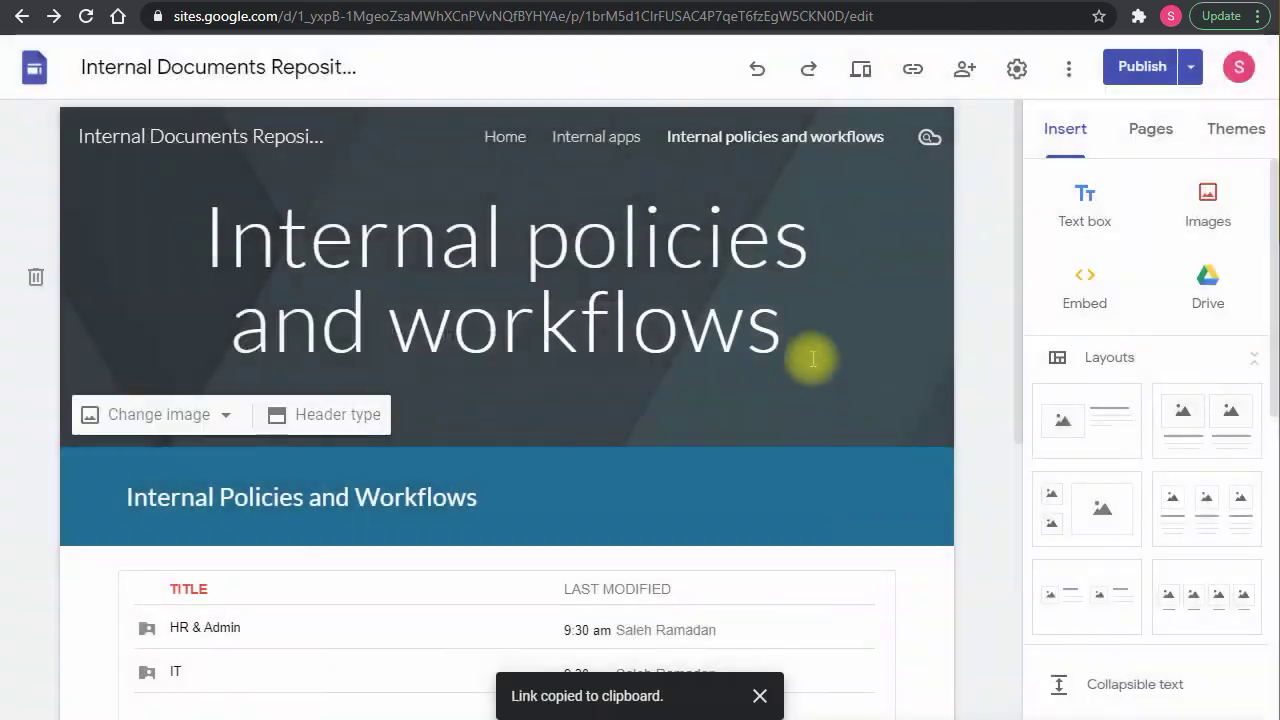
Step: Open the copied site link in a new browser tab
{"action": "key", "text": "ctrl+t"}
{"action": "key", "text": "ctrl+v"}
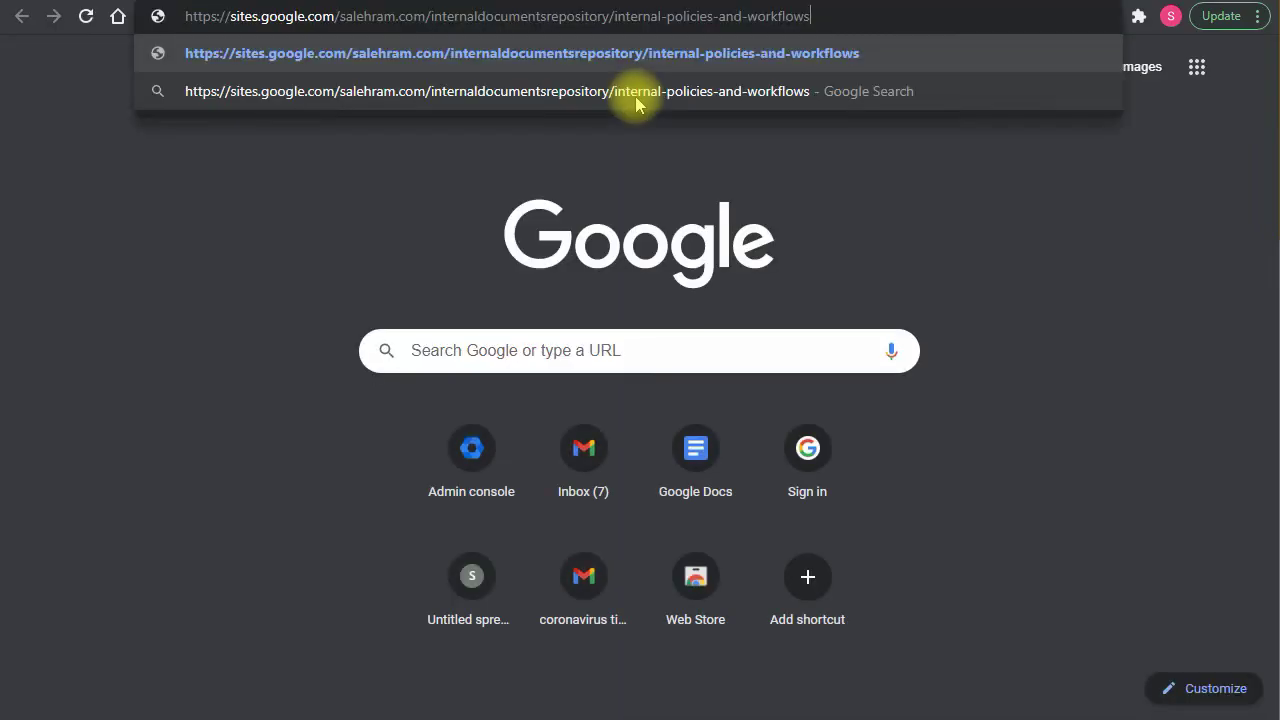
{"action": "key", "text": "Return"}
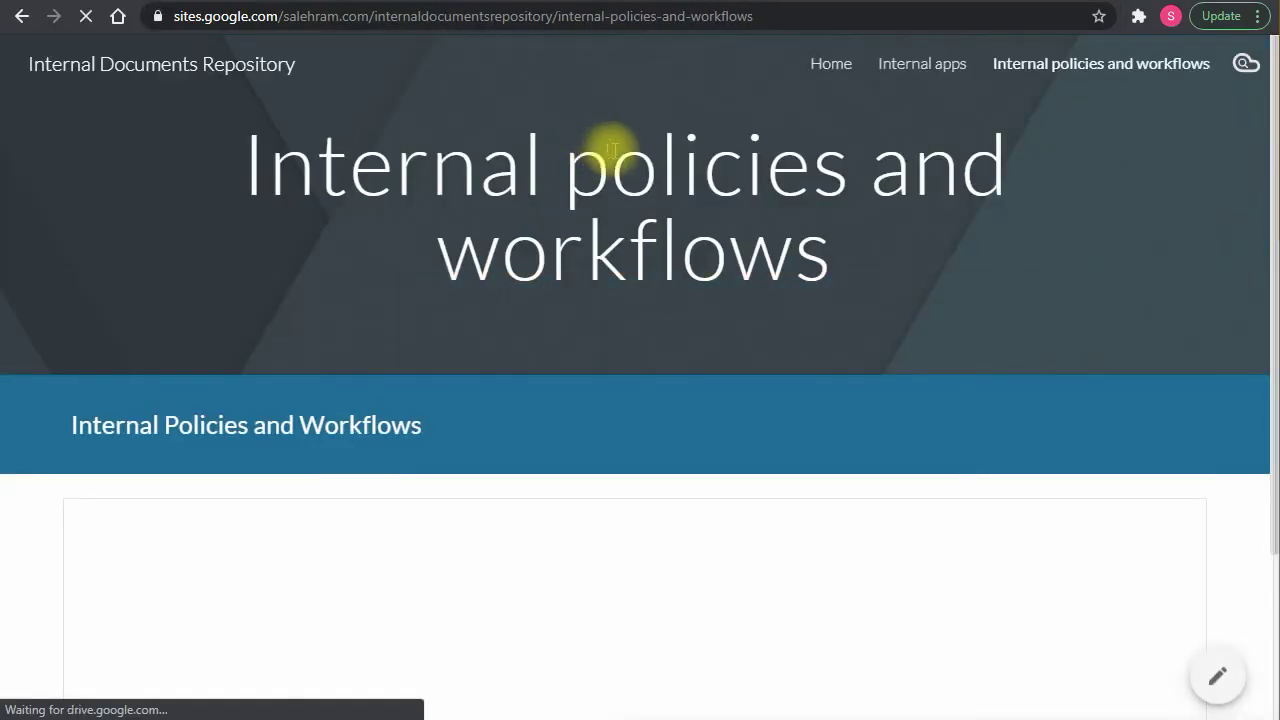
Step: Check the published Home page, including the embedded HR documents and request forms
{"action": "left_click", "coordinate": [828, 63]}
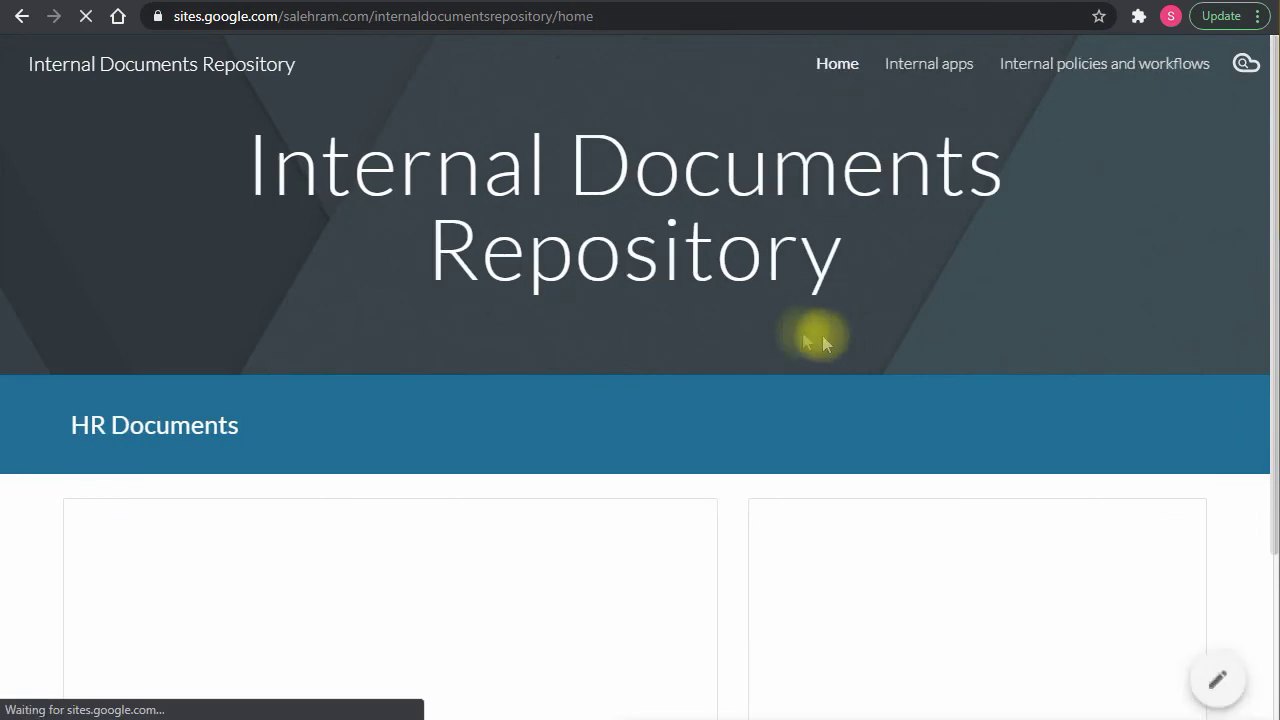
{"action": "scroll", "coordinate": [850, 258], "scroll_direction": "down", "scroll_amount": 2}
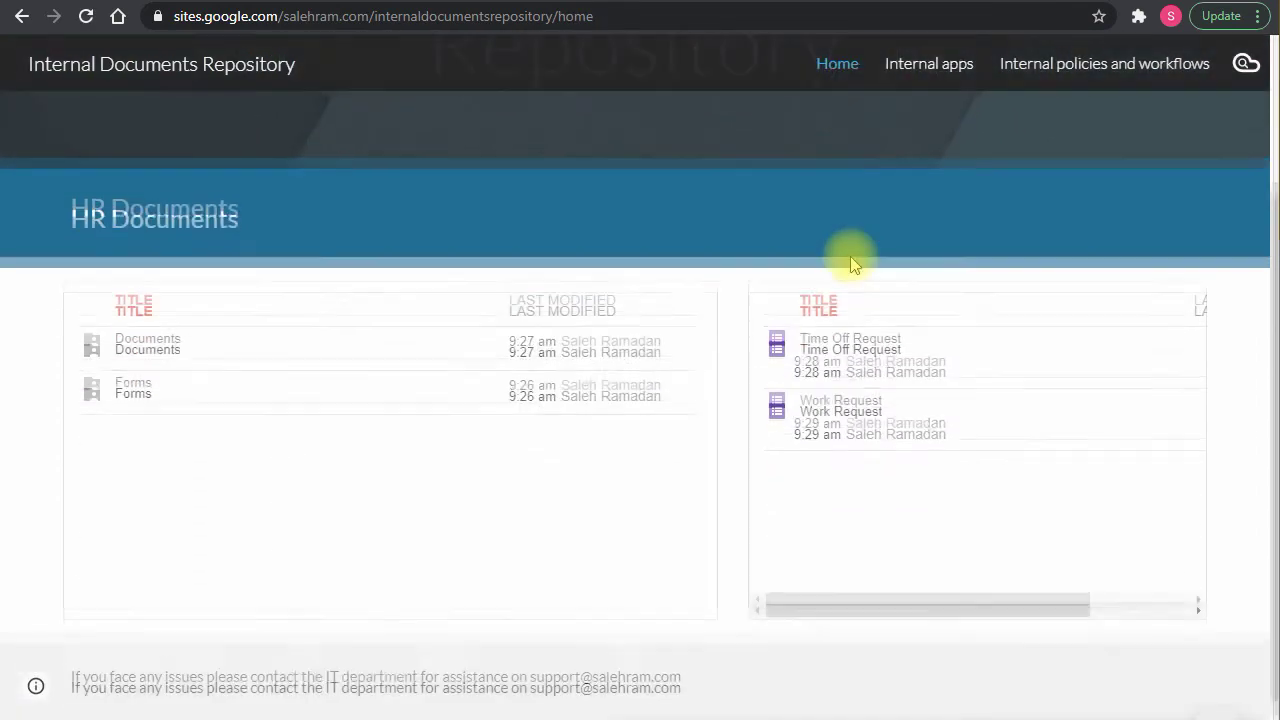
{"action": "left_click_drag", "start_coordinate": [986, 597], "coordinate": [837, 597]}
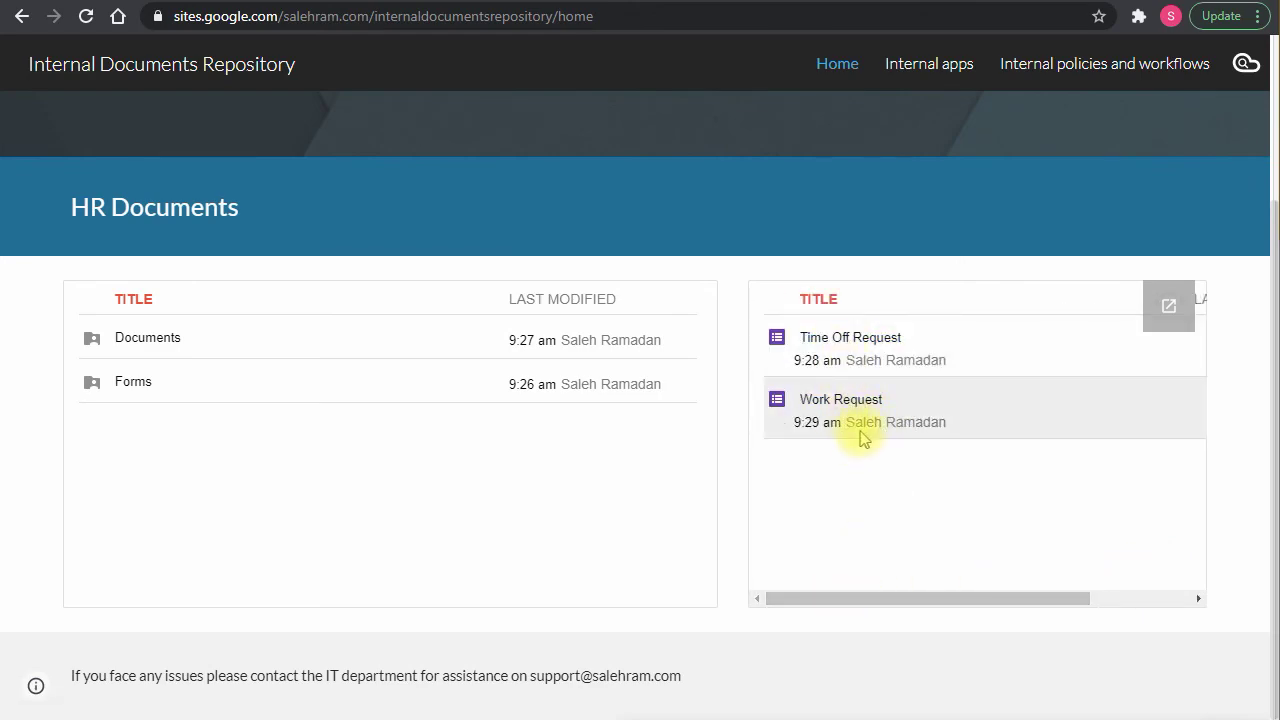
{"action": "scroll", "coordinate": [852, 435], "scroll_direction": "up", "scroll_amount": 2}
Step: View the published Internal apps page, open its LOB Apps folder in Drive, and return to the site
{"action": "left_click", "coordinate": [935, 65]}
{"action": "scroll", "coordinate": [743, 428], "scroll_direction": "down", "scroll_amount": 2}
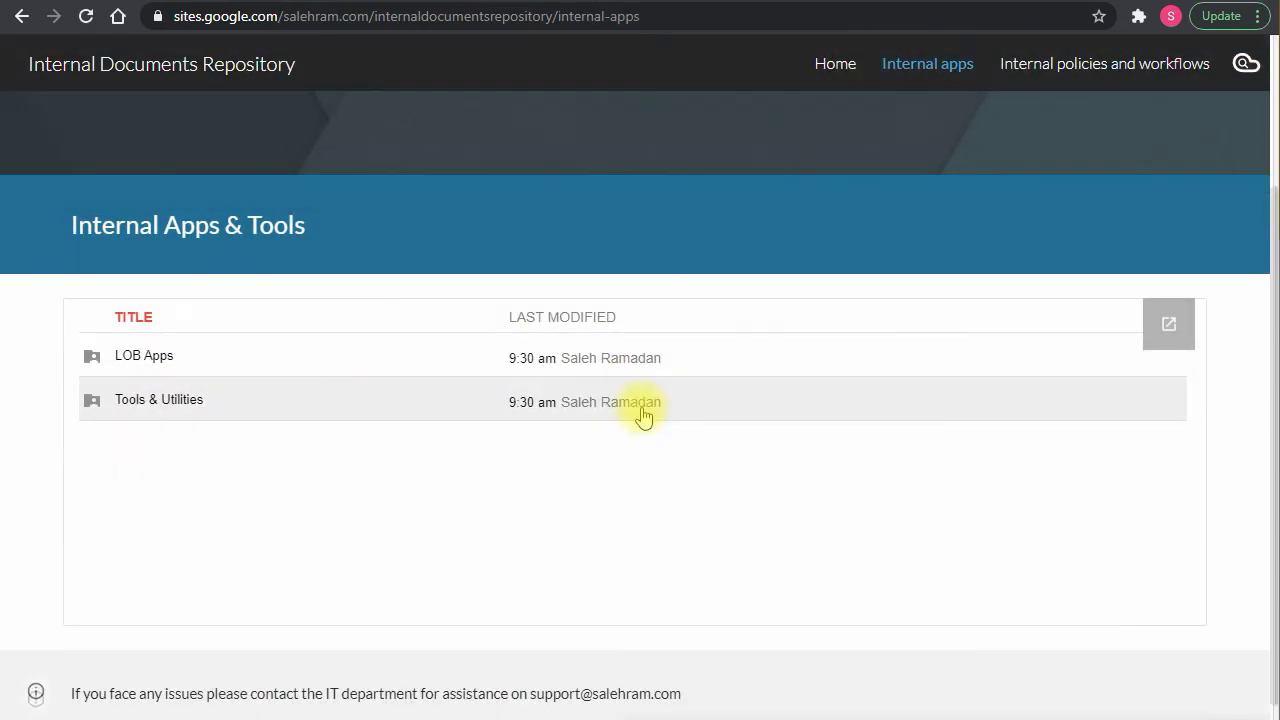
{"action": "left_click", "coordinate": [143, 357]}
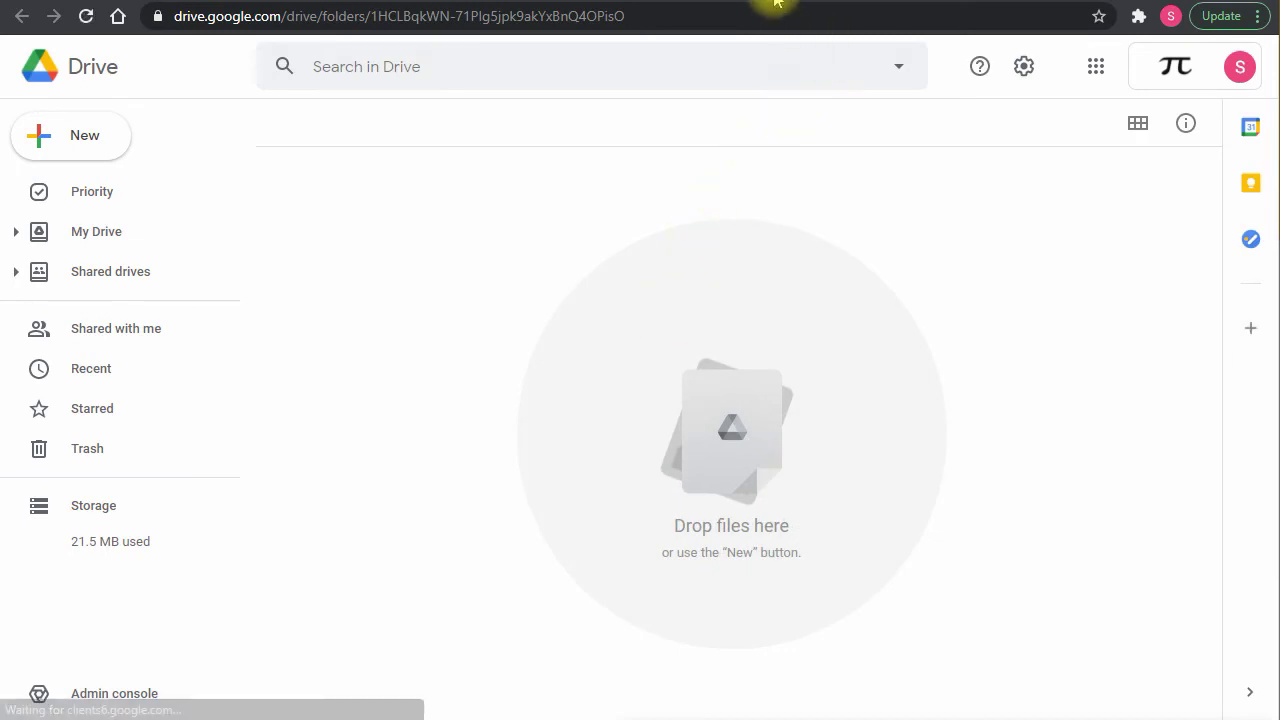
{"action": "left_click", "coordinate": [722, 1]}
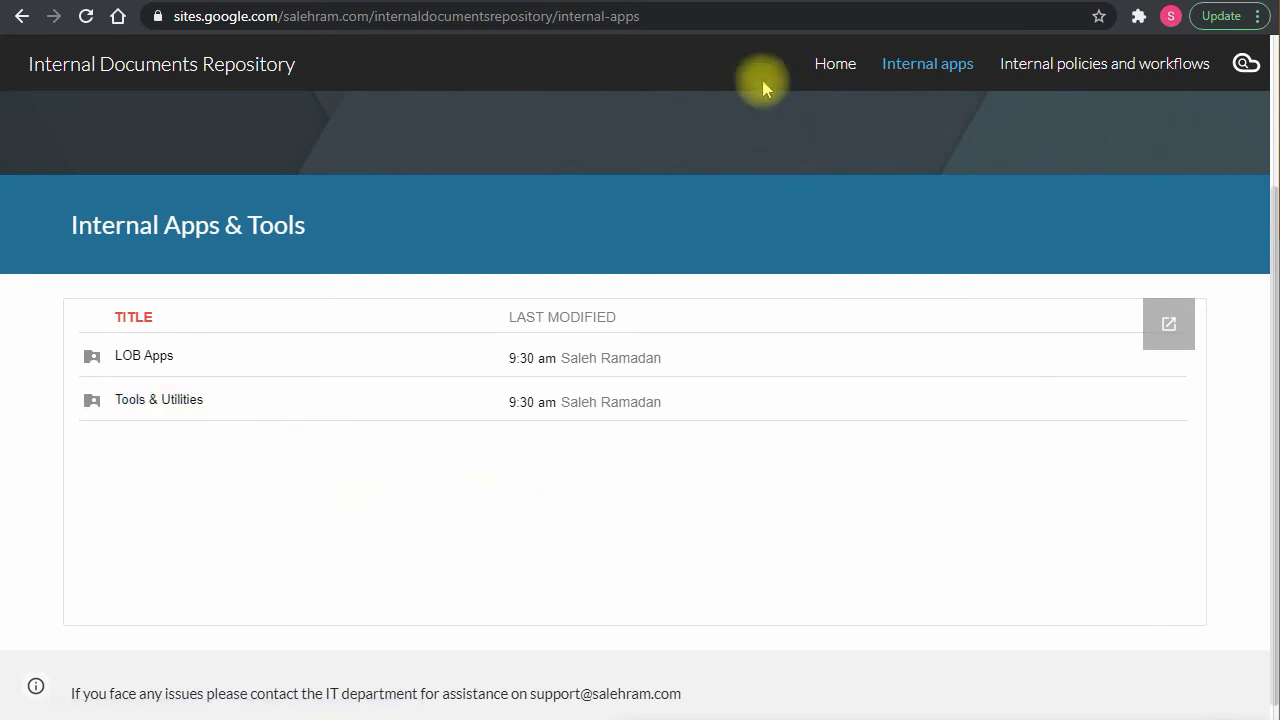
Step: Check the published Internal policies and workflows page, from its embedded drive down to the support note
{"action": "left_click", "coordinate": [1032, 70]}
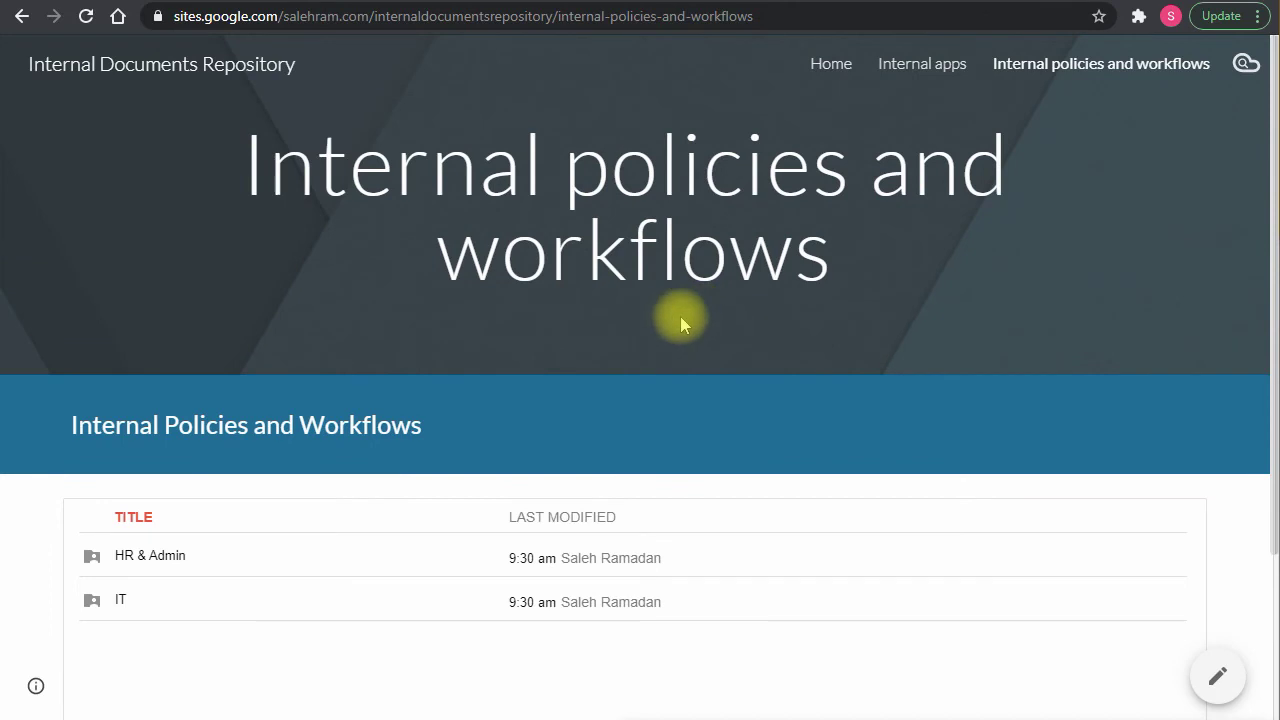
{"action": "scroll", "coordinate": [171, 569], "scroll_direction": "down", "scroll_amount": 3}
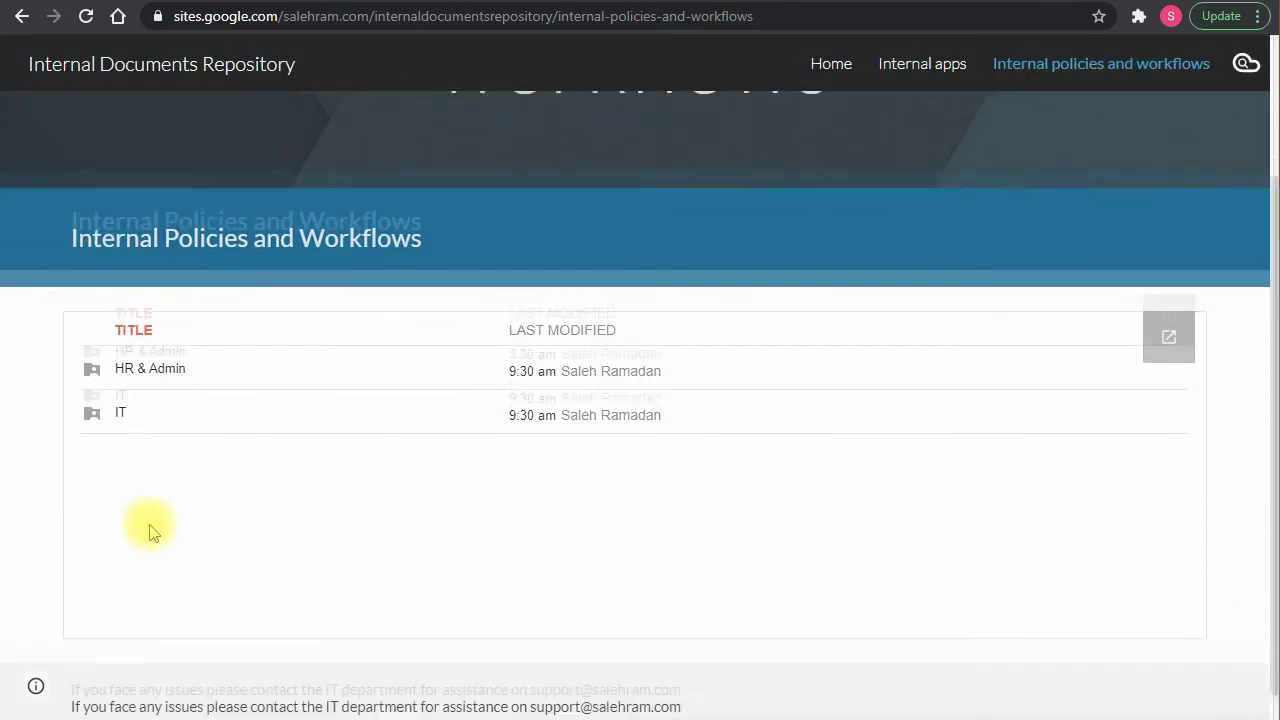
{"action": "scroll", "coordinate": [143, 497], "scroll_direction": "up", "scroll_amount": 3}
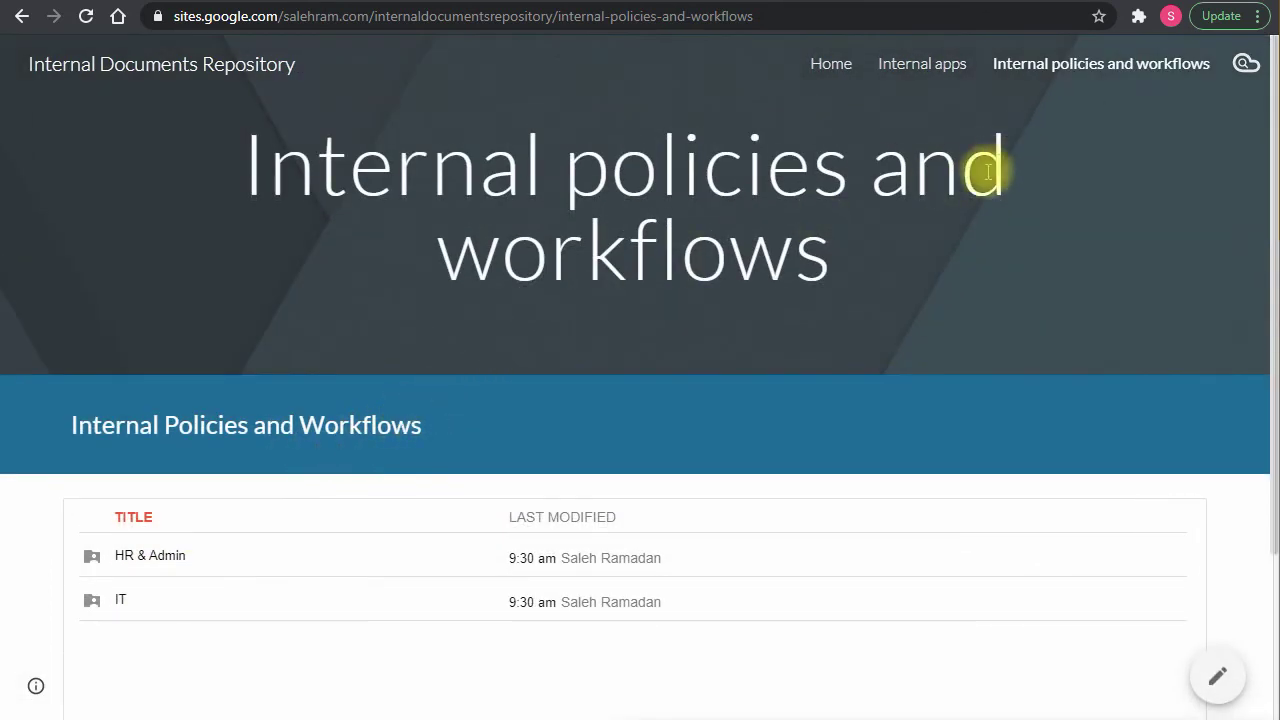
Step: Open and close the site's organization content search, and go back to the Home page
{"action": "left_click", "coordinate": [1246, 64]}
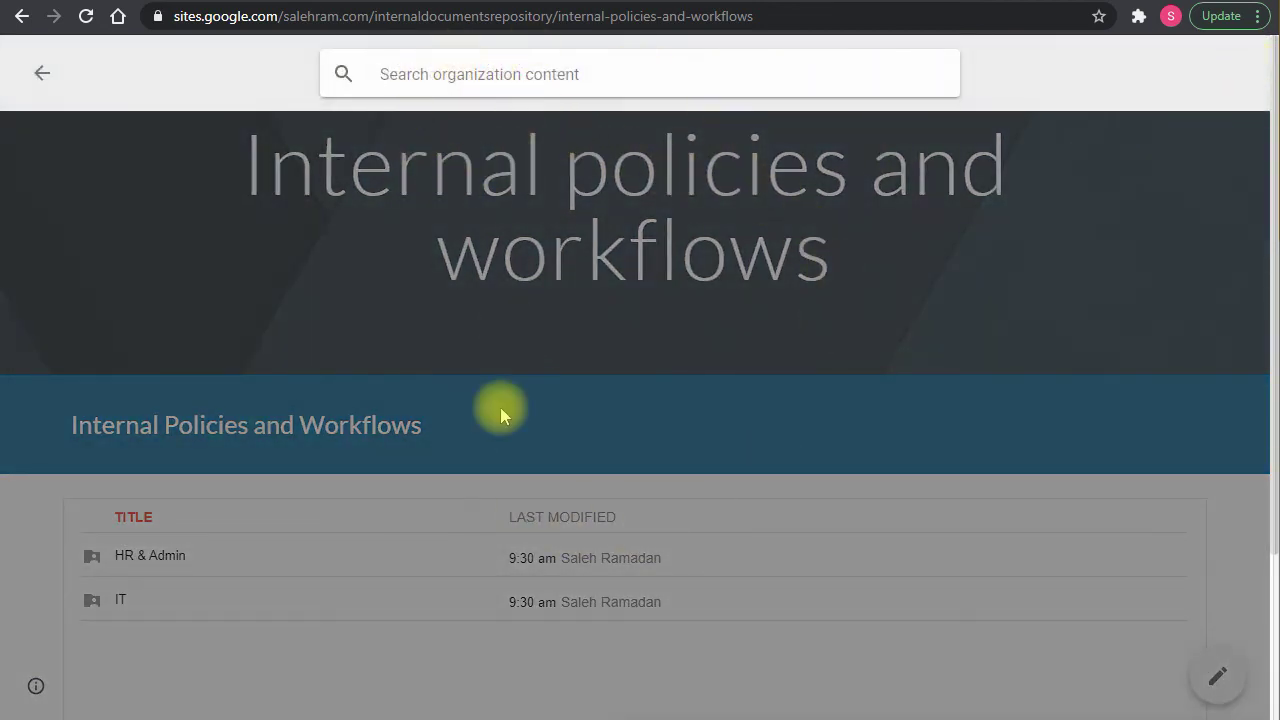
{"action": "left_click", "coordinate": [35, 79]}
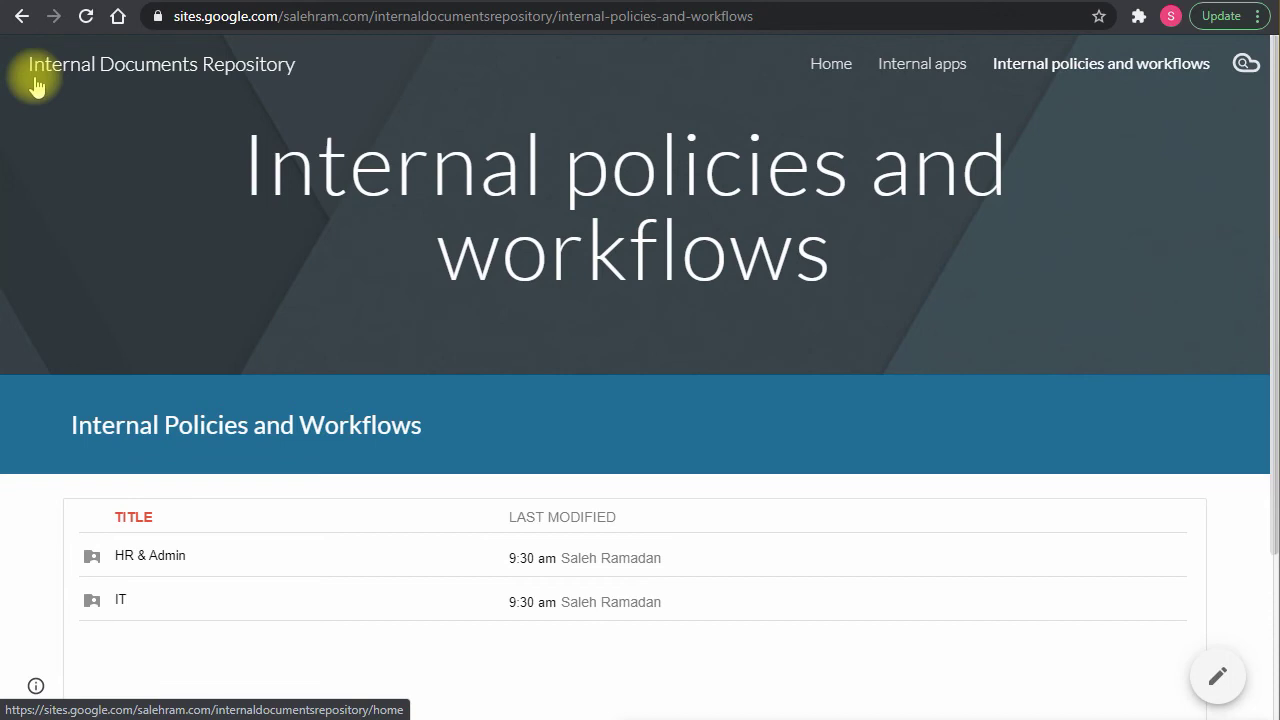
{"action": "left_click", "coordinate": [831, 63]}
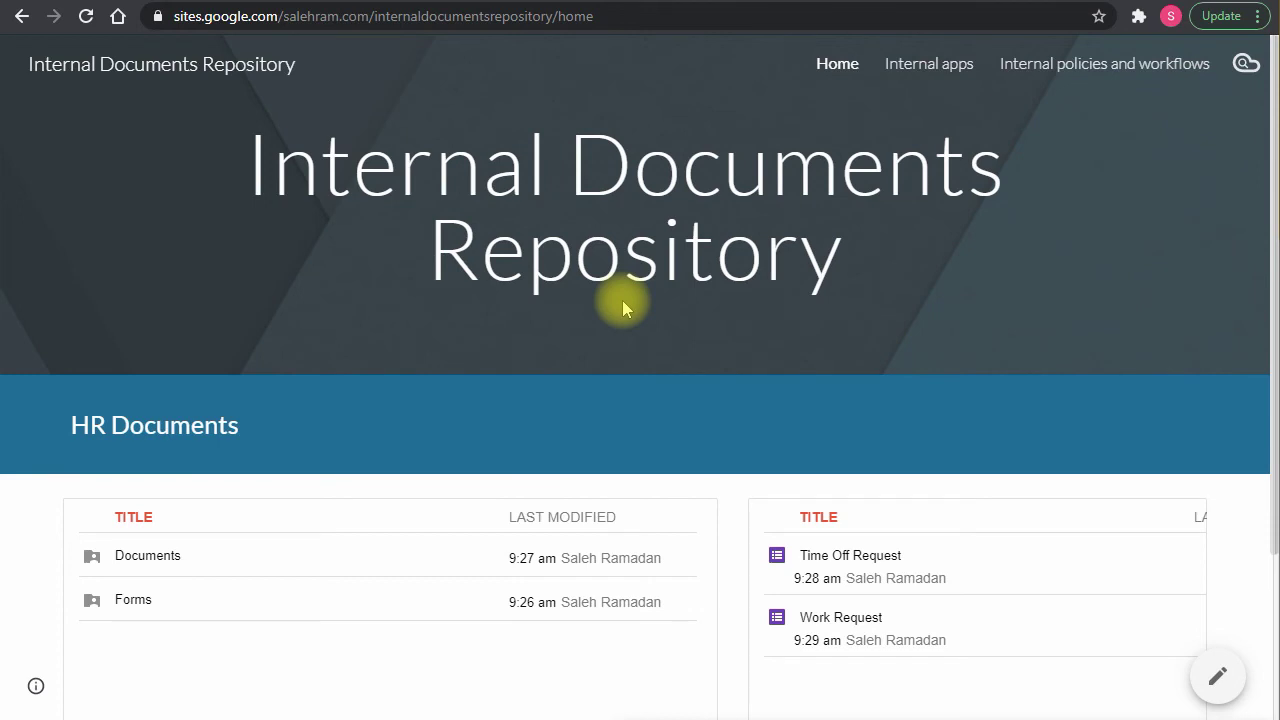
Step: Switch to the Google Admin console and open the Custom URL settings of the Sites service in Google Workspace
{"action": "left_click", "coordinate": [410, 0]}
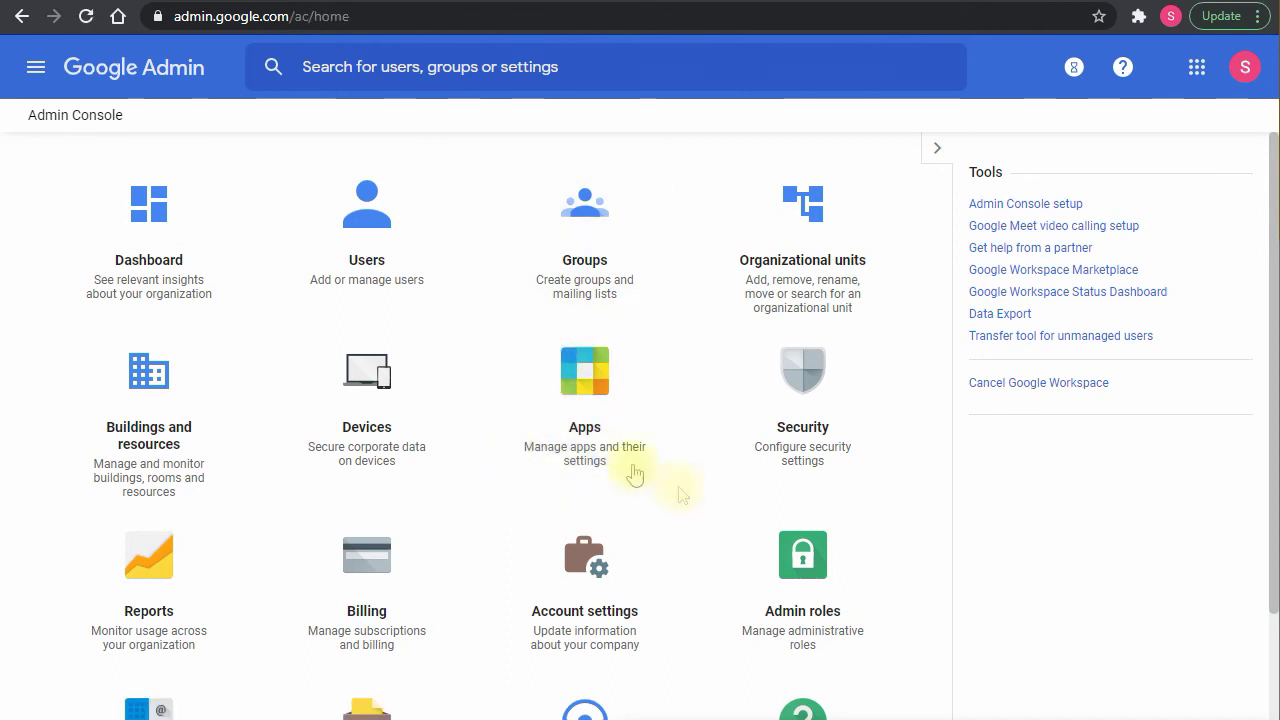
{"action": "left_click", "coordinate": [584, 428]}
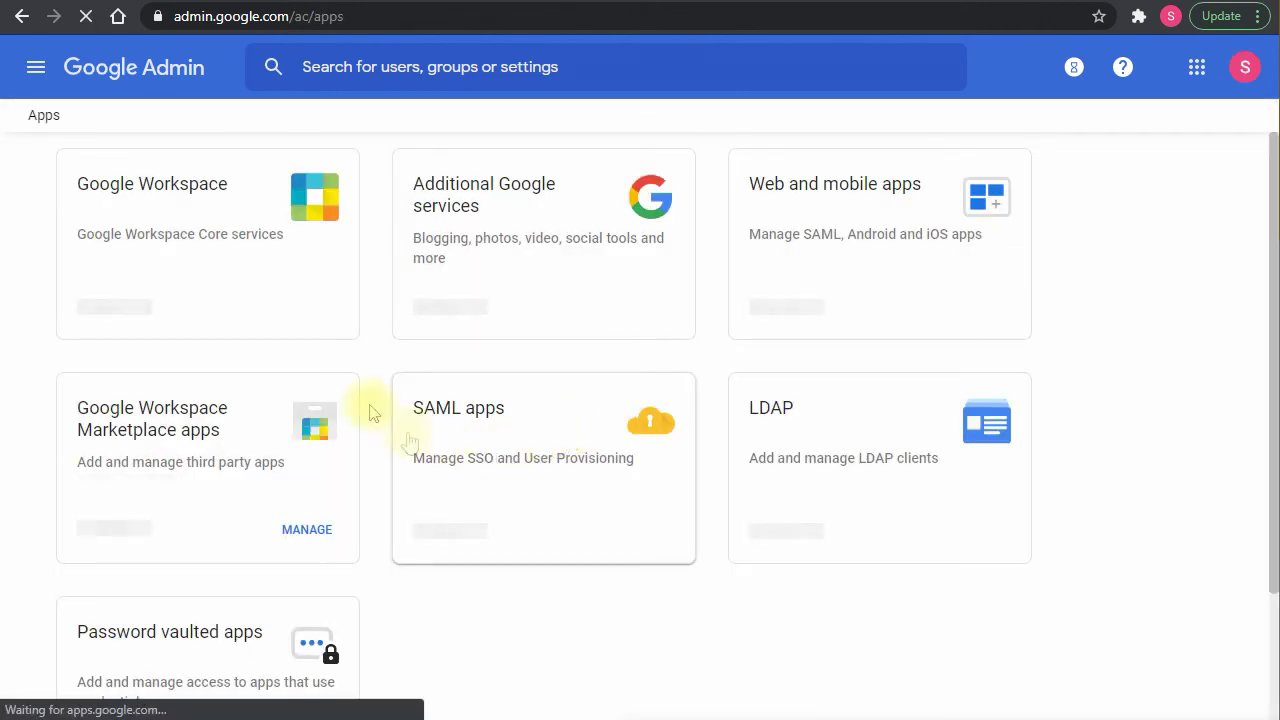
{"action": "left_click", "coordinate": [209, 229]}
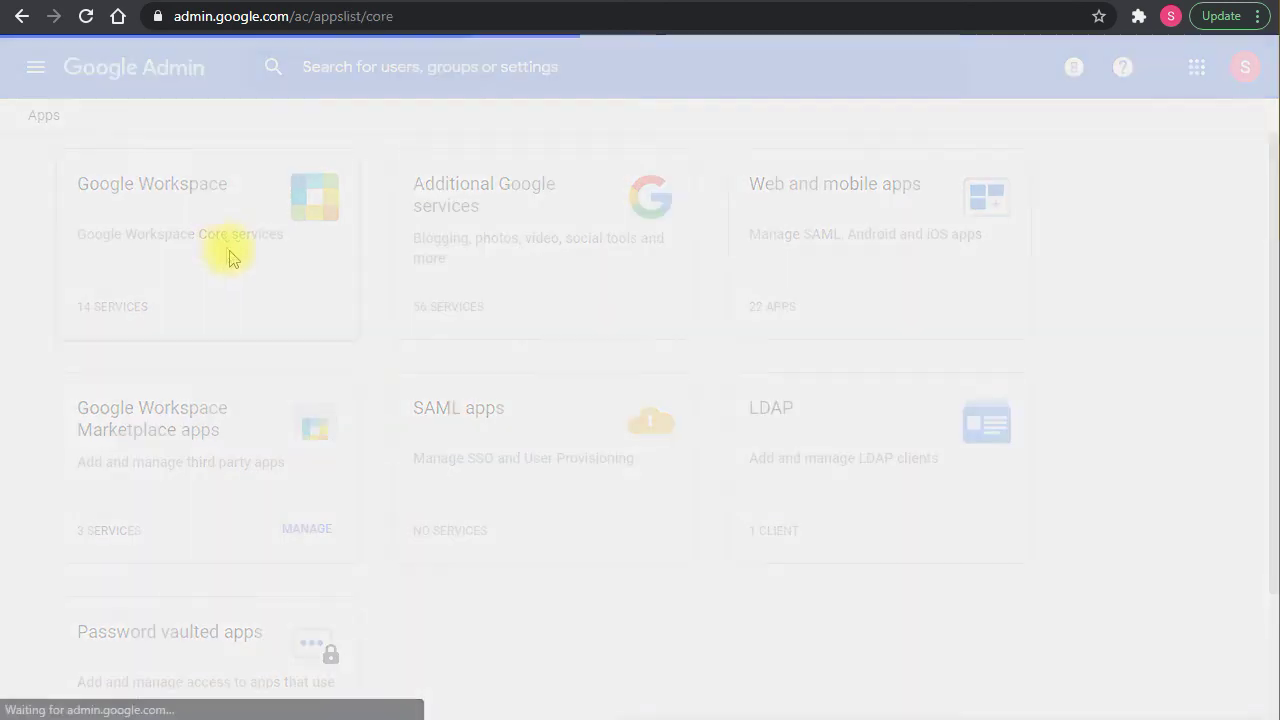
{"action": "scroll", "coordinate": [584, 430], "scroll_direction": "down", "scroll_amount": 5}
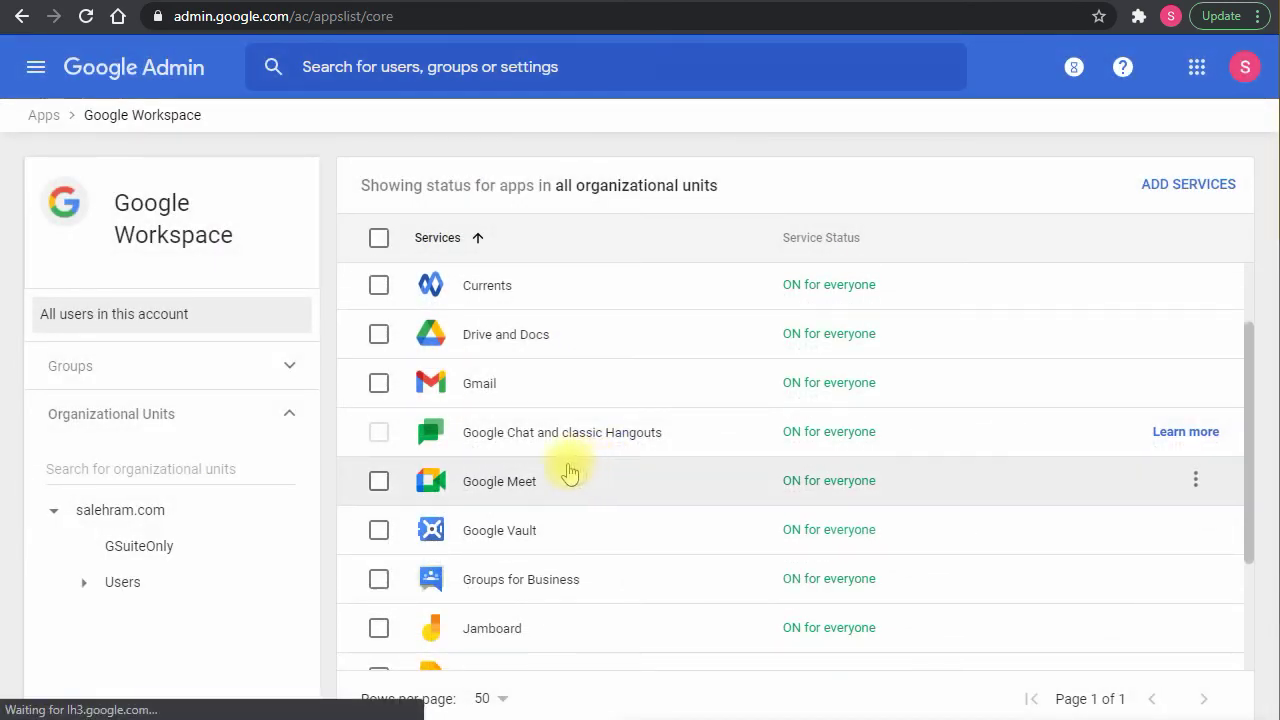
{"action": "left_click", "coordinate": [500, 550]}
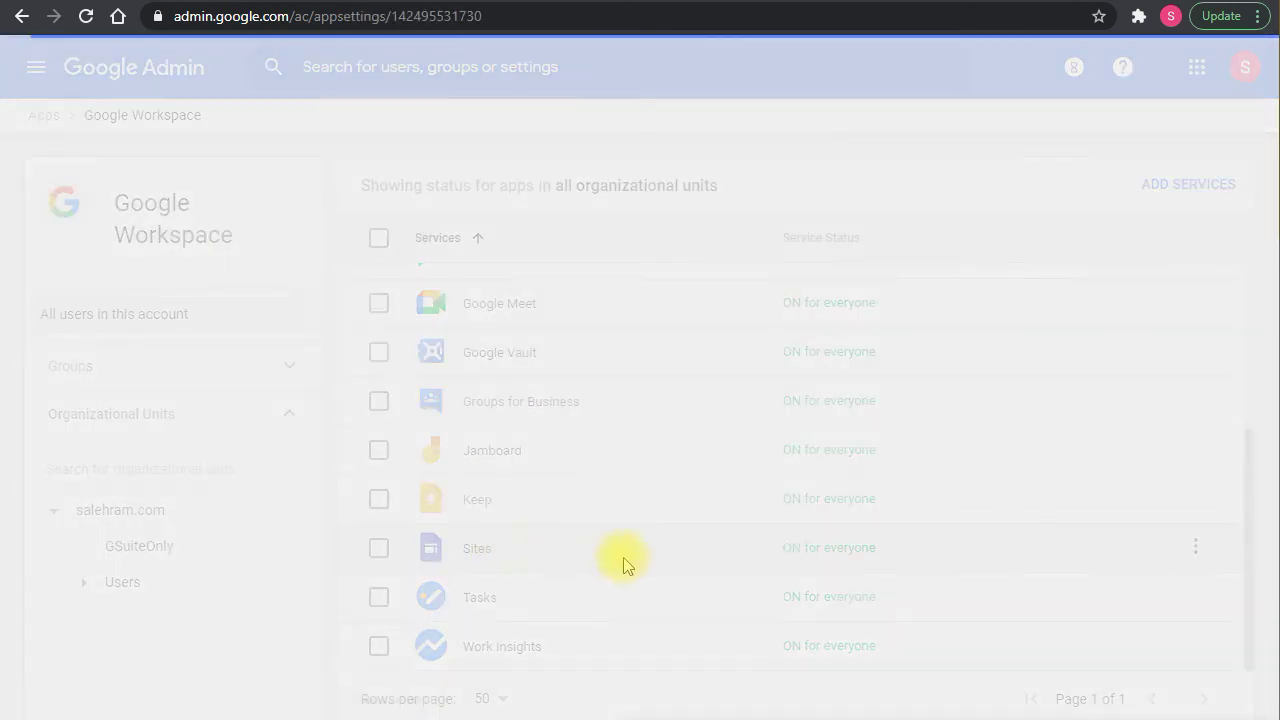
{"action": "scroll", "coordinate": [630, 555], "scroll_direction": "down", "scroll_amount": 5}
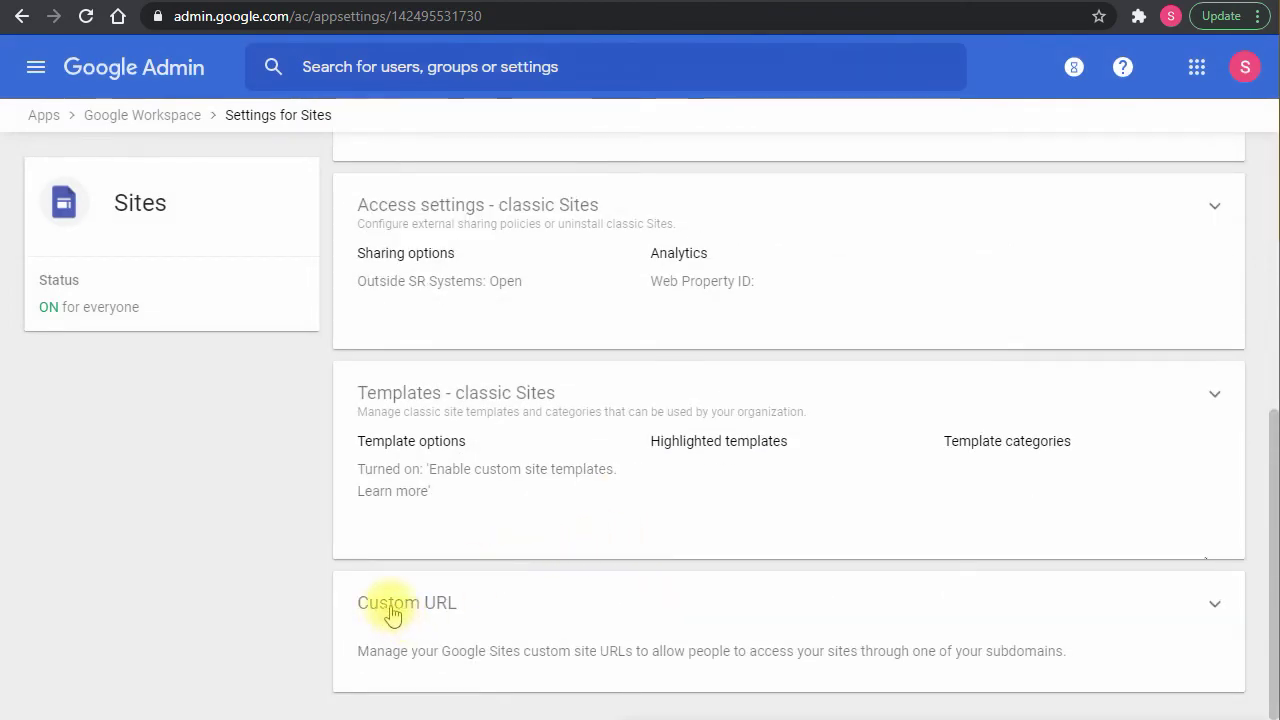
{"action": "left_click", "coordinate": [450, 605]}
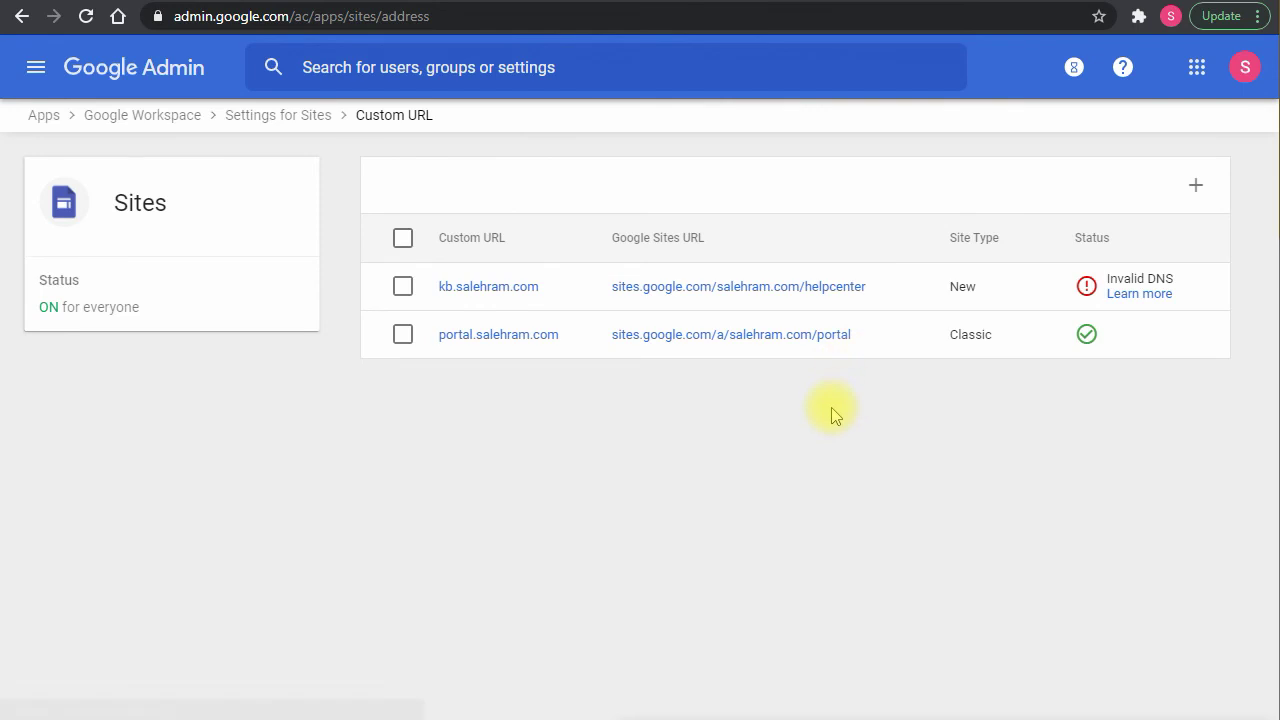
{"action": "left_click", "coordinate": [1198, 188]}
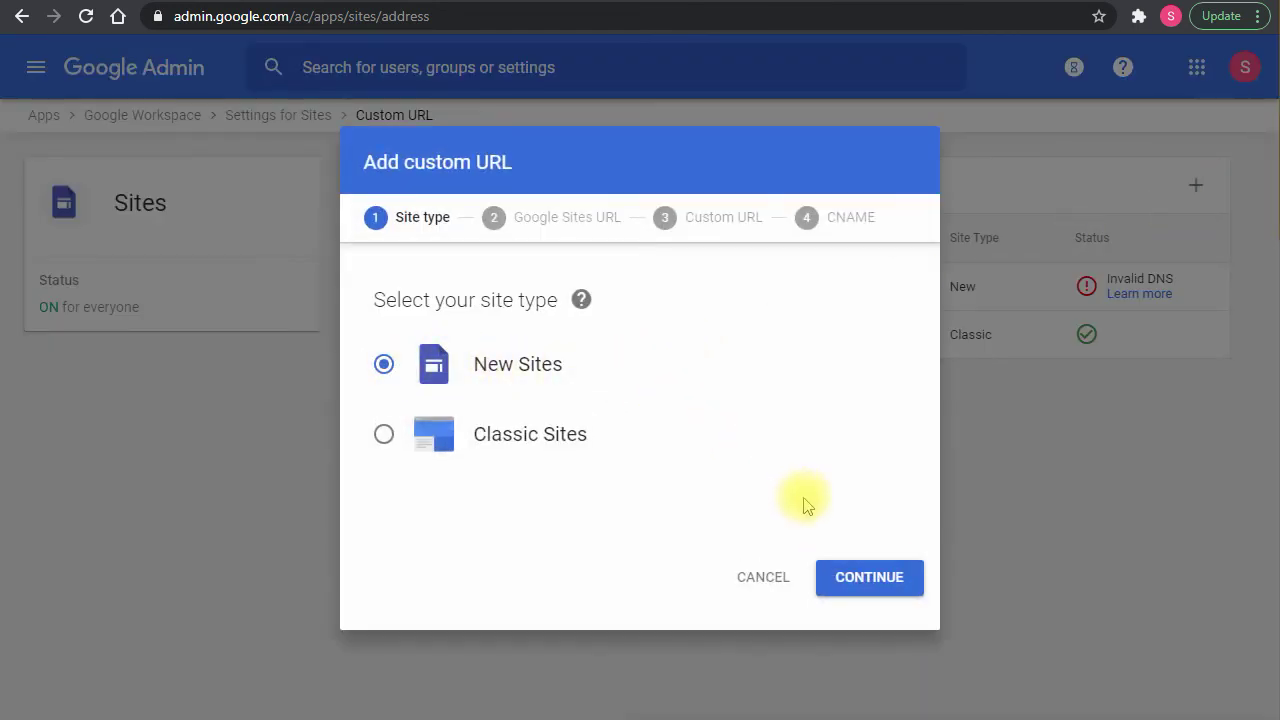
{"action": "left_click", "coordinate": [846, 590]}
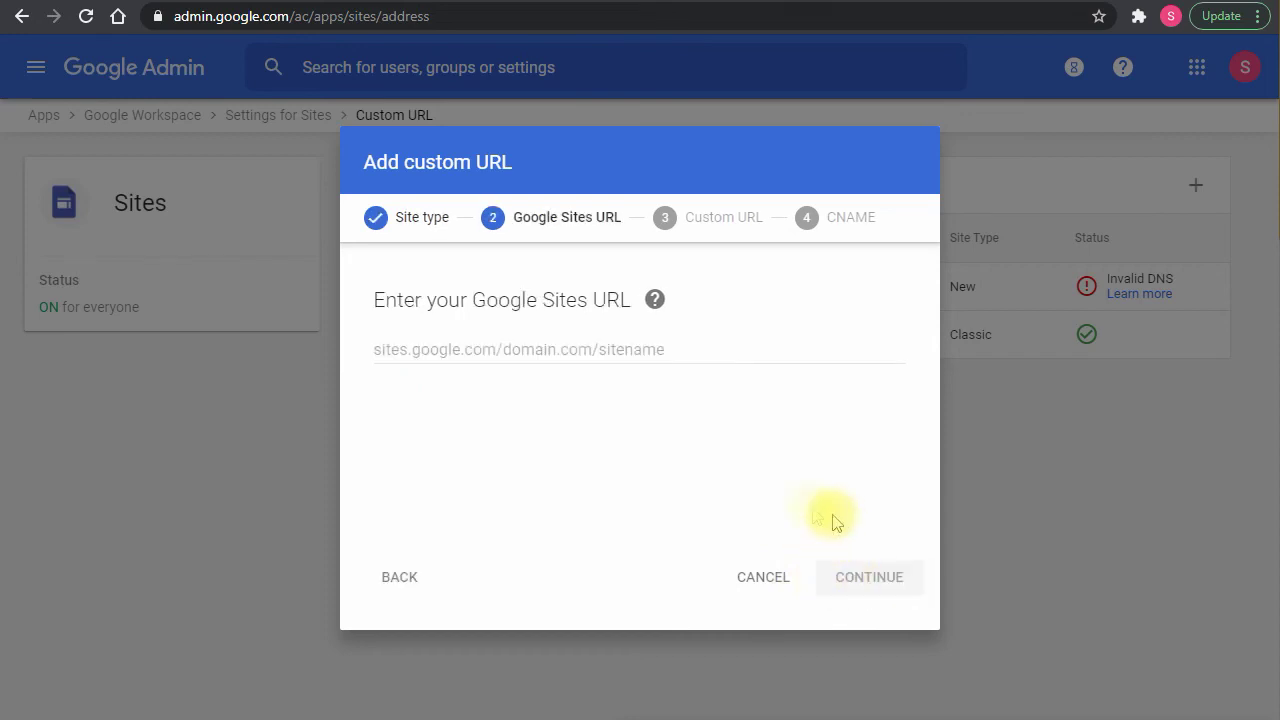
{"action": "left_click", "coordinate": [661, 352]}
{"action": "key", "text": "ctrl+v"}
{"action": "type", "text": "a"}
{"action": "key", "text": "ctrl+a"}
{"action": "key", "text": "ctrl+v"}
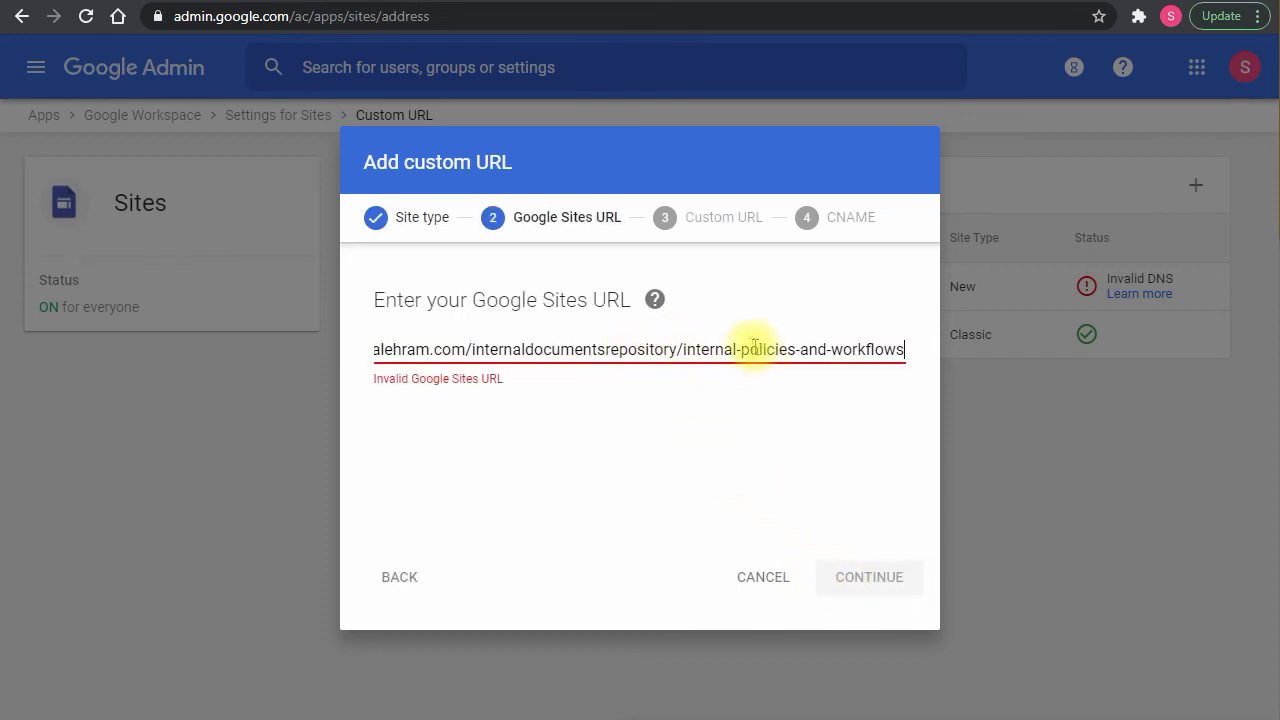
{"action": "left_click_drag", "start_coordinate": [417, 349], "coordinate": [276, 344]}
{"action": "left_click", "coordinate": [421, 352]}
{"action": "key", "text": "BackSpace"}
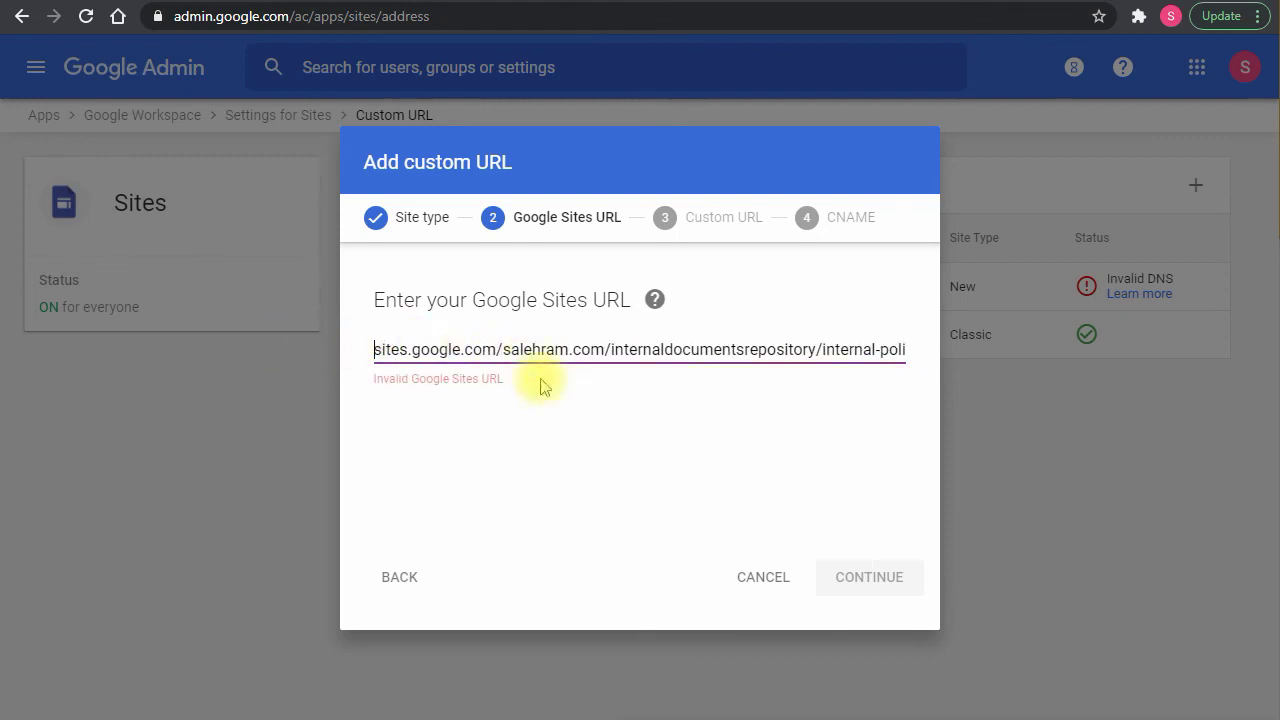
Step: Remove /internal-policies-and-workflows from the Google Sites URL so it ends at internaldocumentsrepository, and continue to the custom URL choice
{"action": "key", "text": "End"}
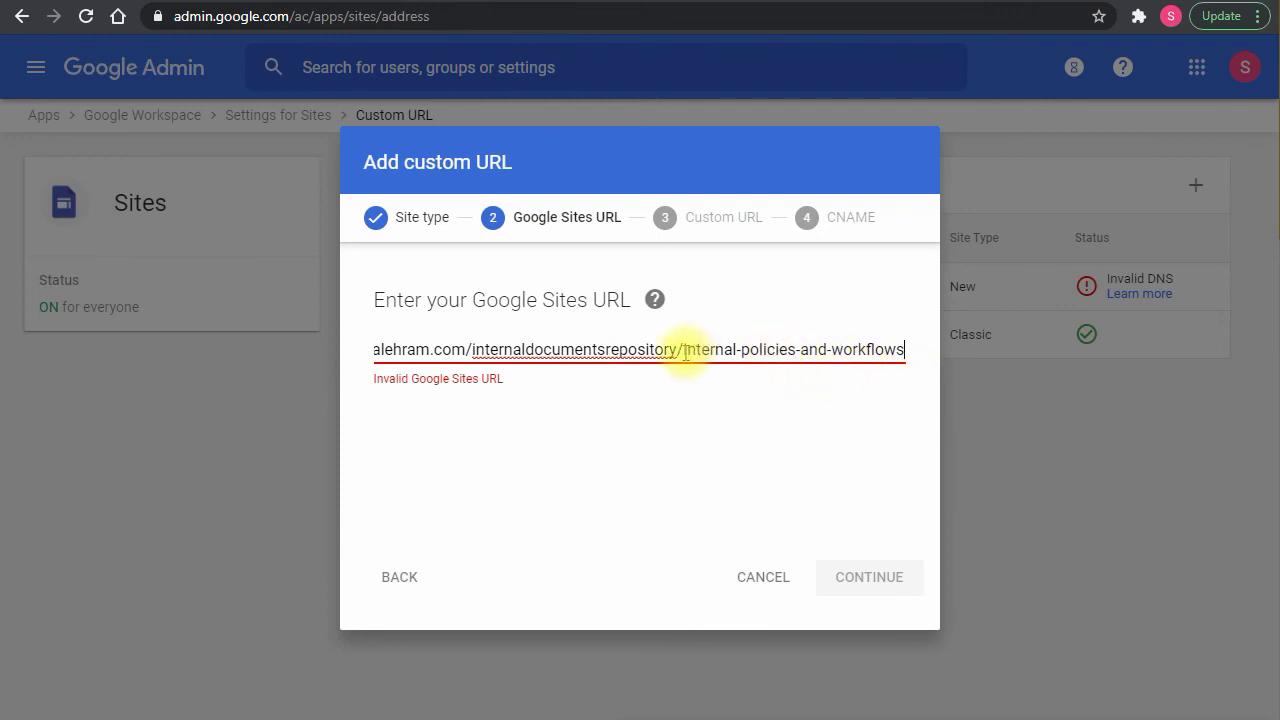
{"action": "left_click_drag", "start_coordinate": [685, 349], "coordinate": [914, 349]}
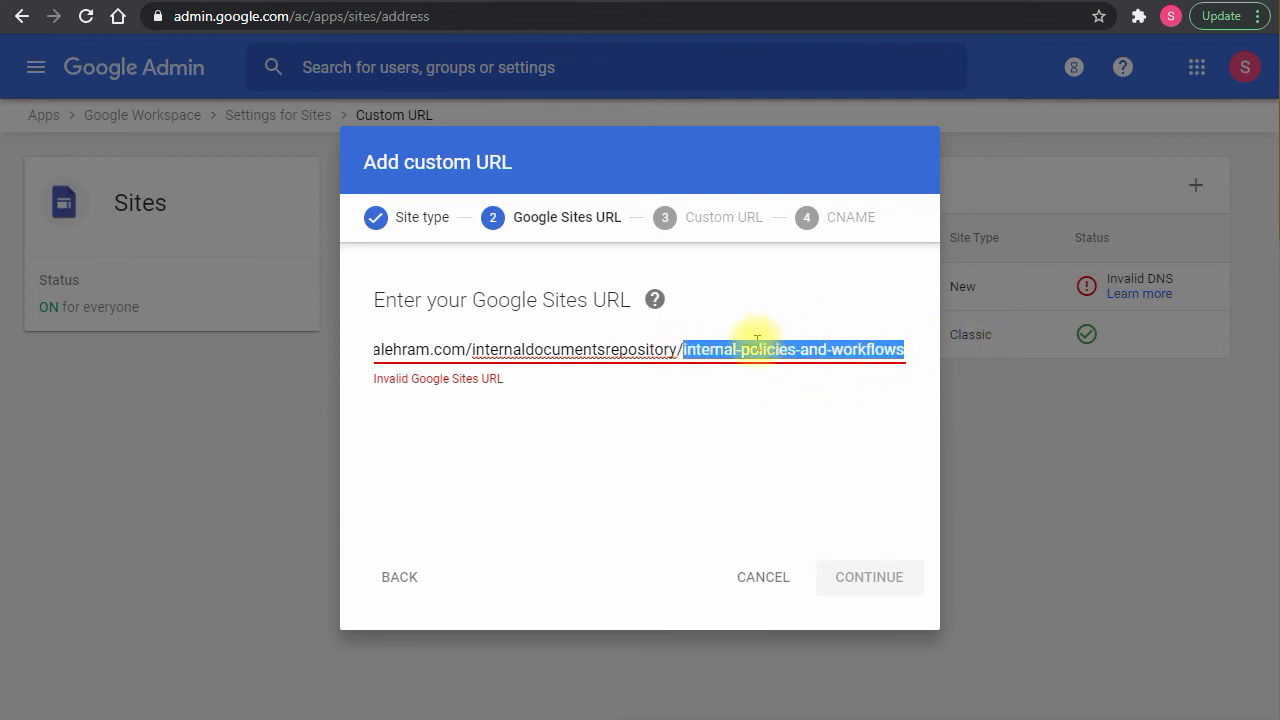
{"action": "key", "text": "BackSpace"}
{"action": "key", "text": "BackSpace"}
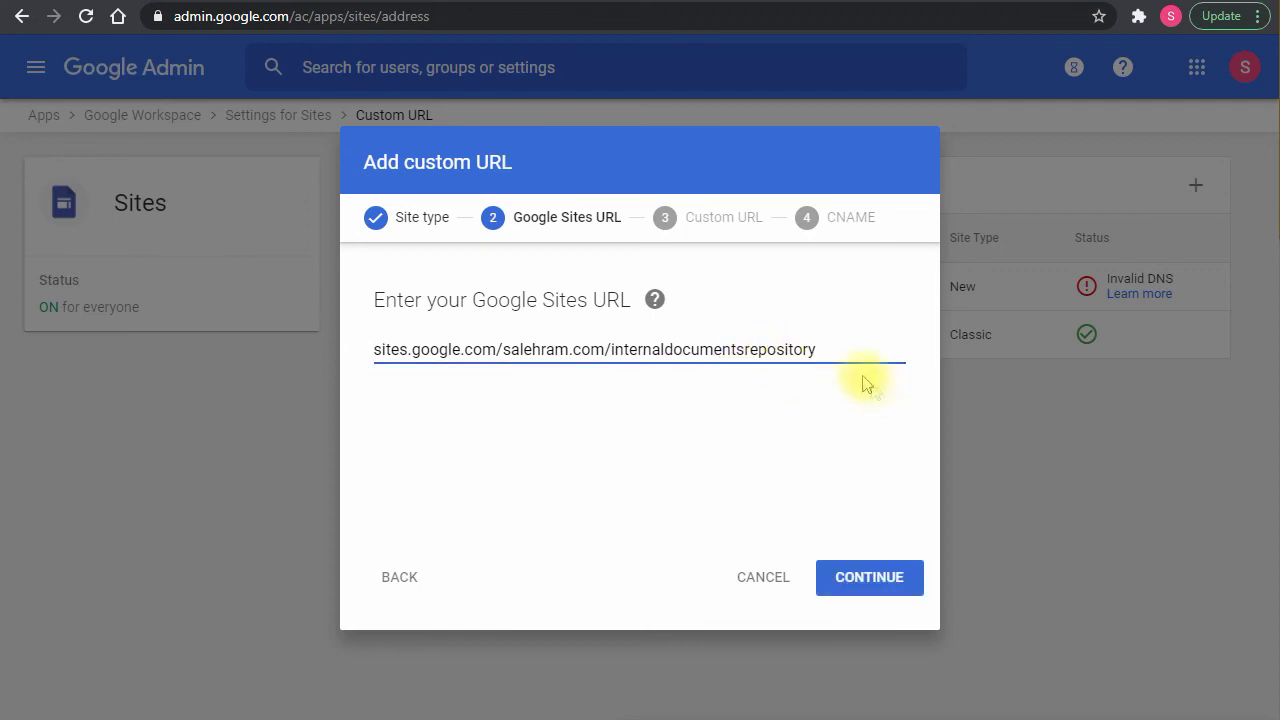
{"action": "left_click_drag", "start_coordinate": [848, 349], "coordinate": [355, 377]}
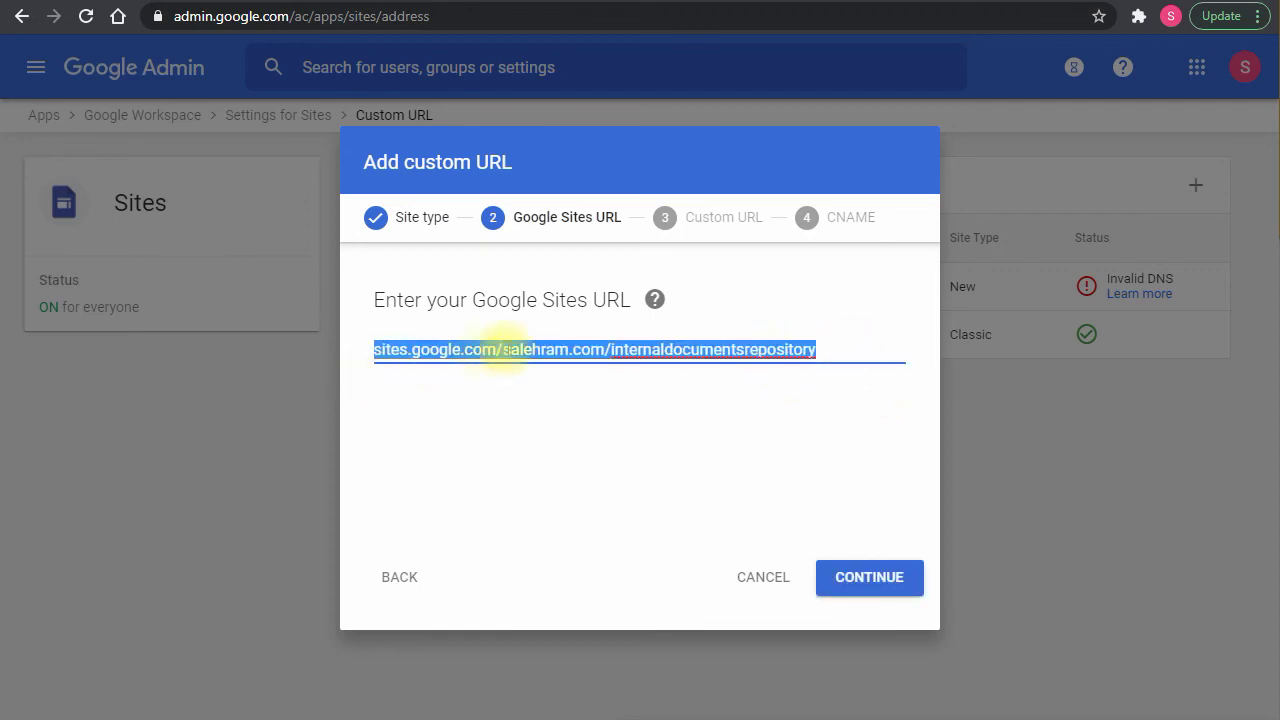
{"action": "left_click", "coordinate": [724, 364]}
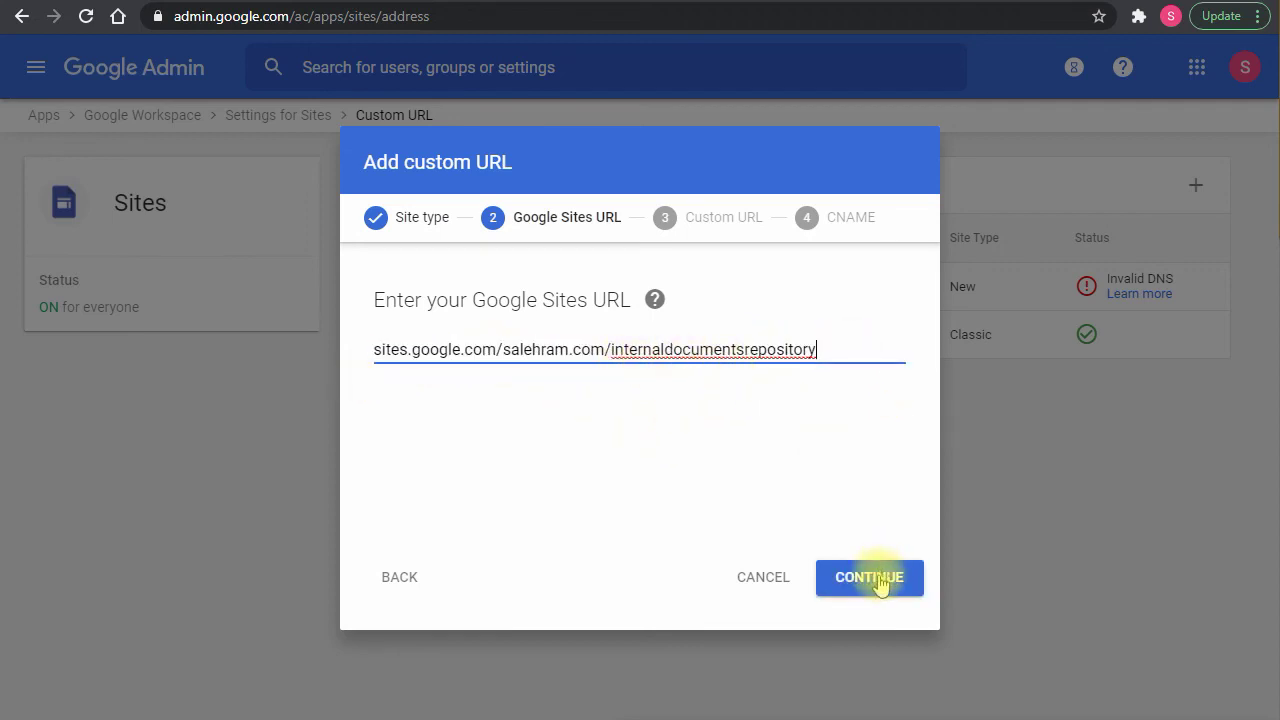
{"action": "left_click", "coordinate": [882, 580]}
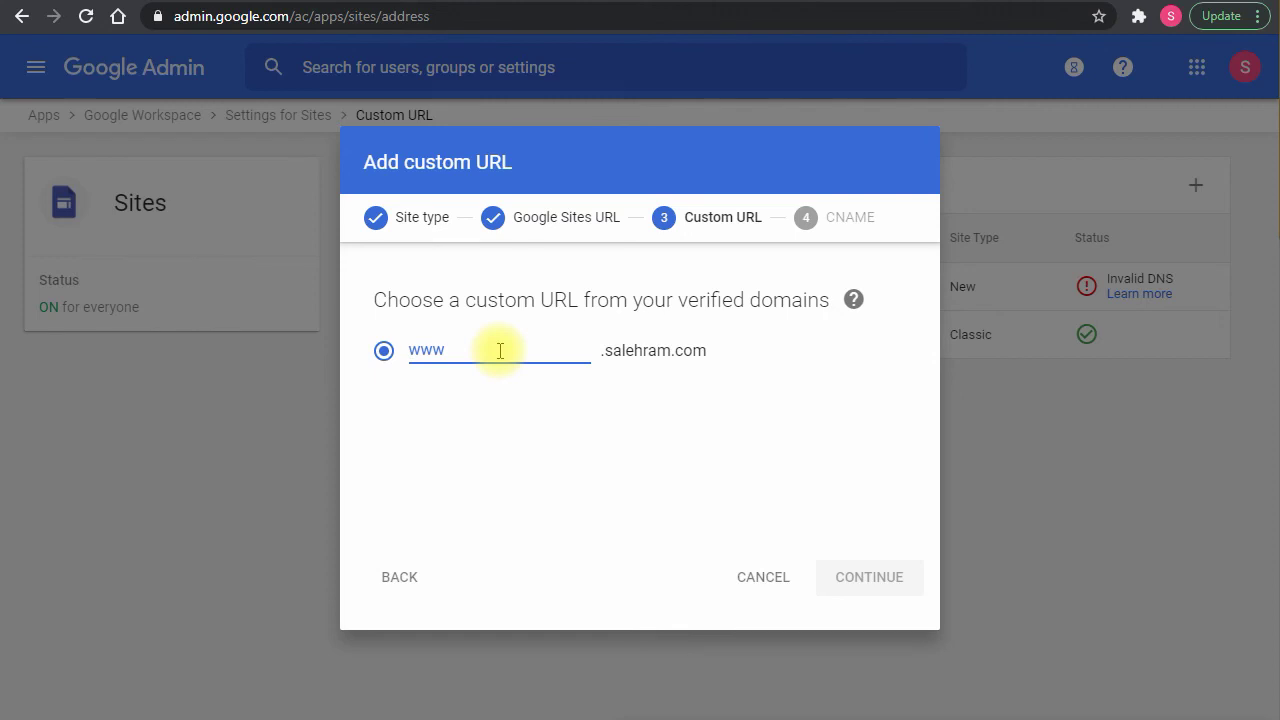
Step: Set the custom URL's subdomain to library on the verified domain and add the custom URL
{"action": "type", "text": "library"}
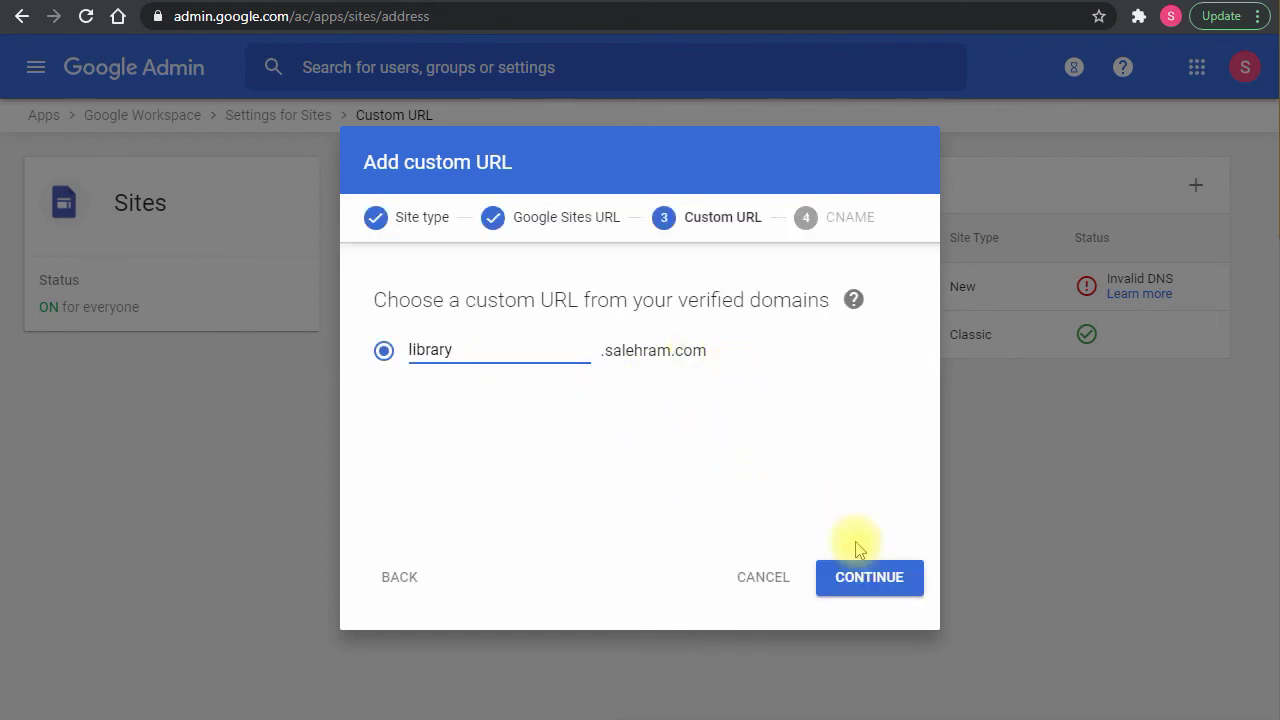
{"action": "left_click", "coordinate": [869, 590]}
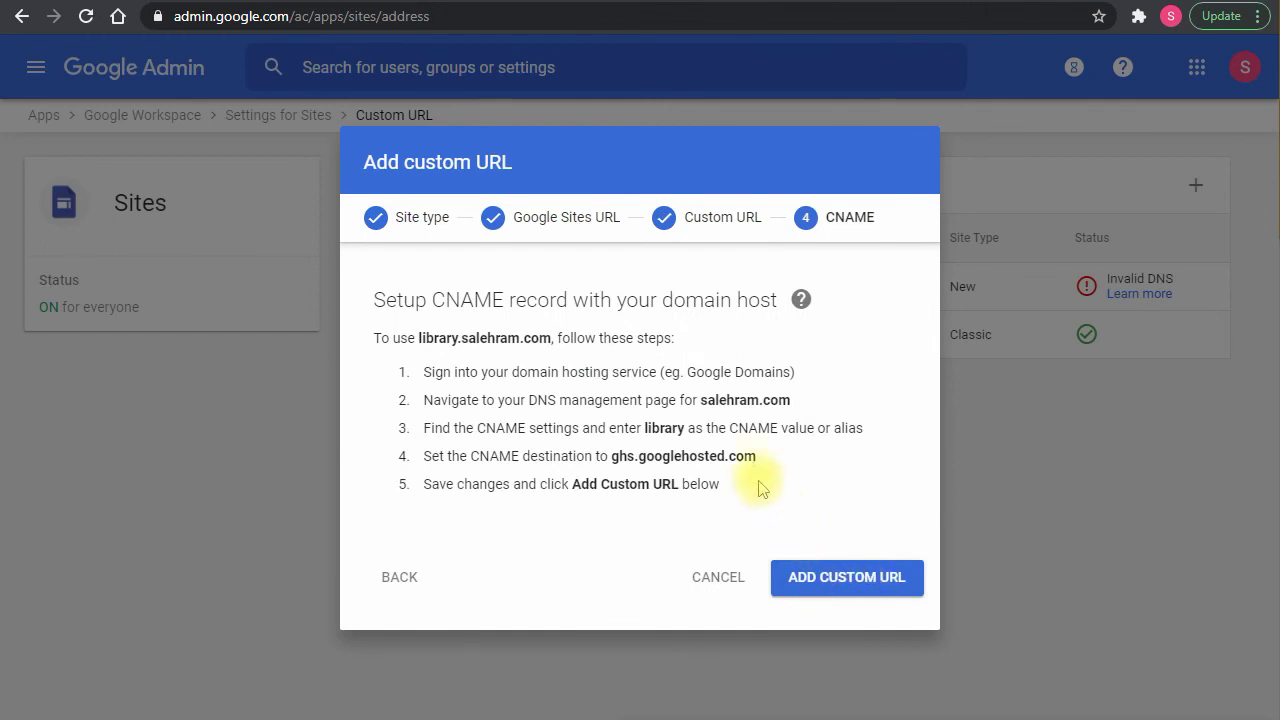
{"action": "left_click", "coordinate": [849, 578]}
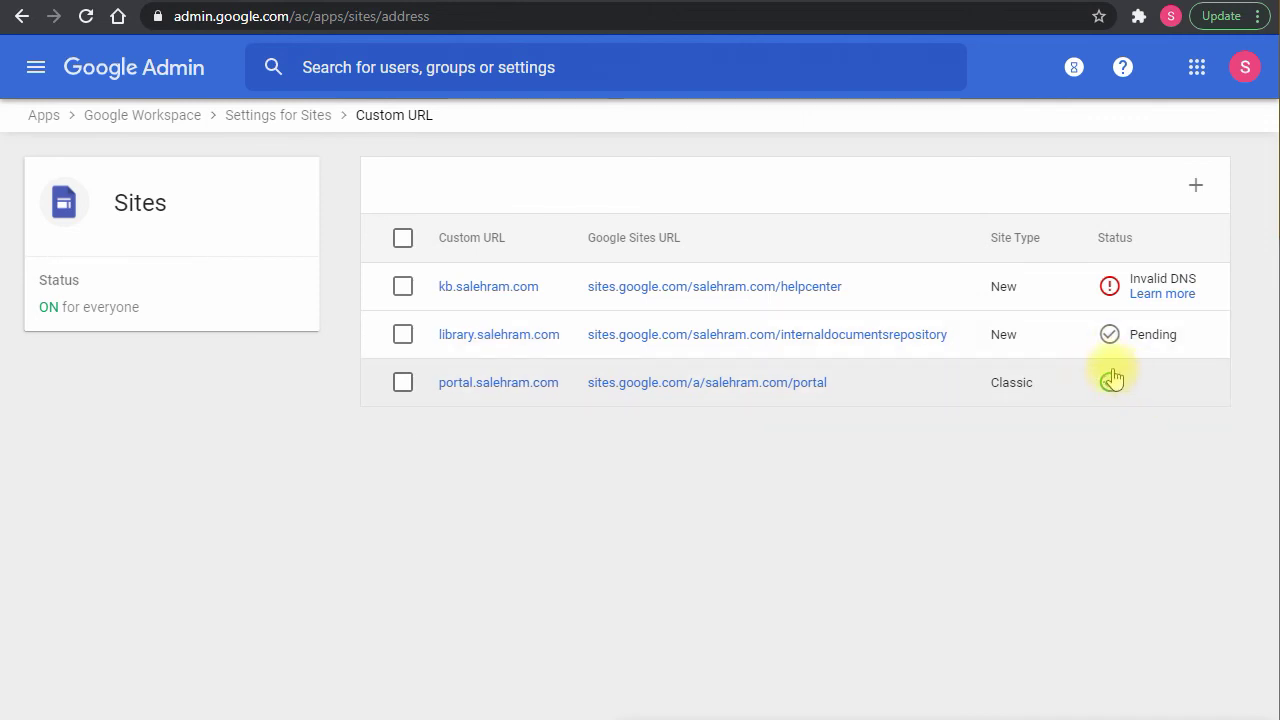
Step: Open the Chrome settings under Devices in the admin console
{"action": "left_click", "coordinate": [34, 66]}
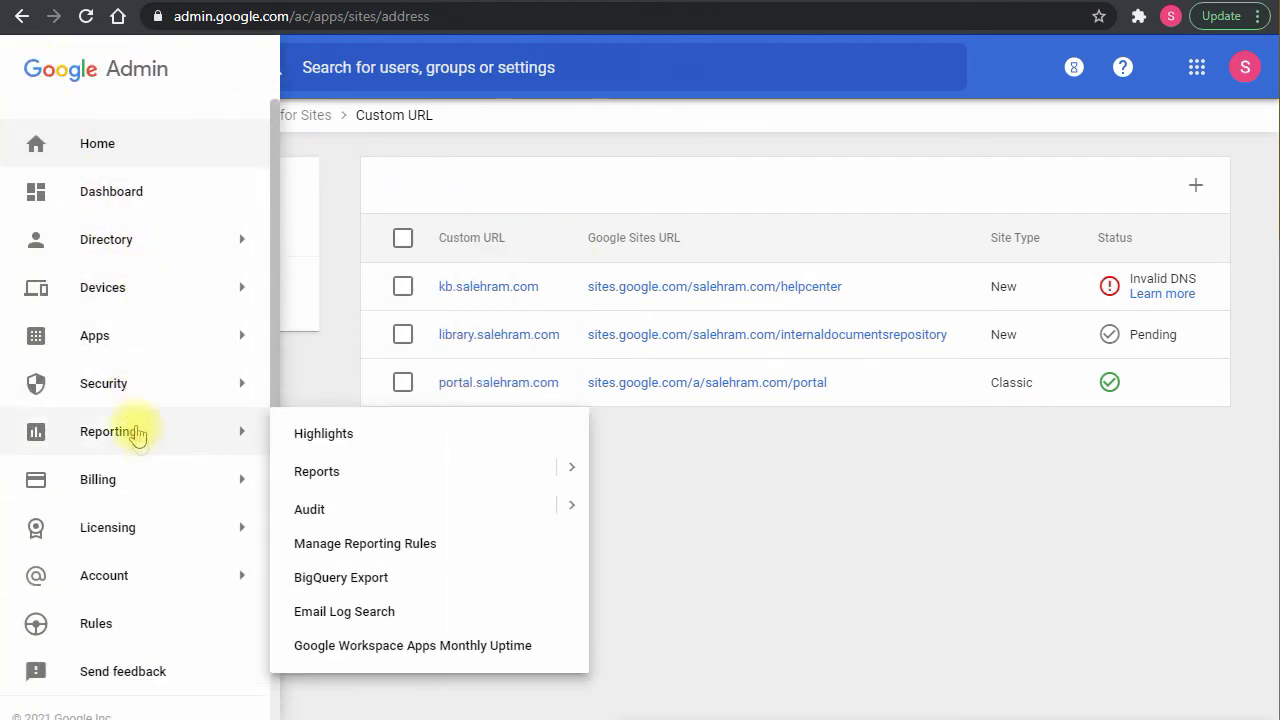
{"action": "mouse_move", "coordinate": [137, 300]}
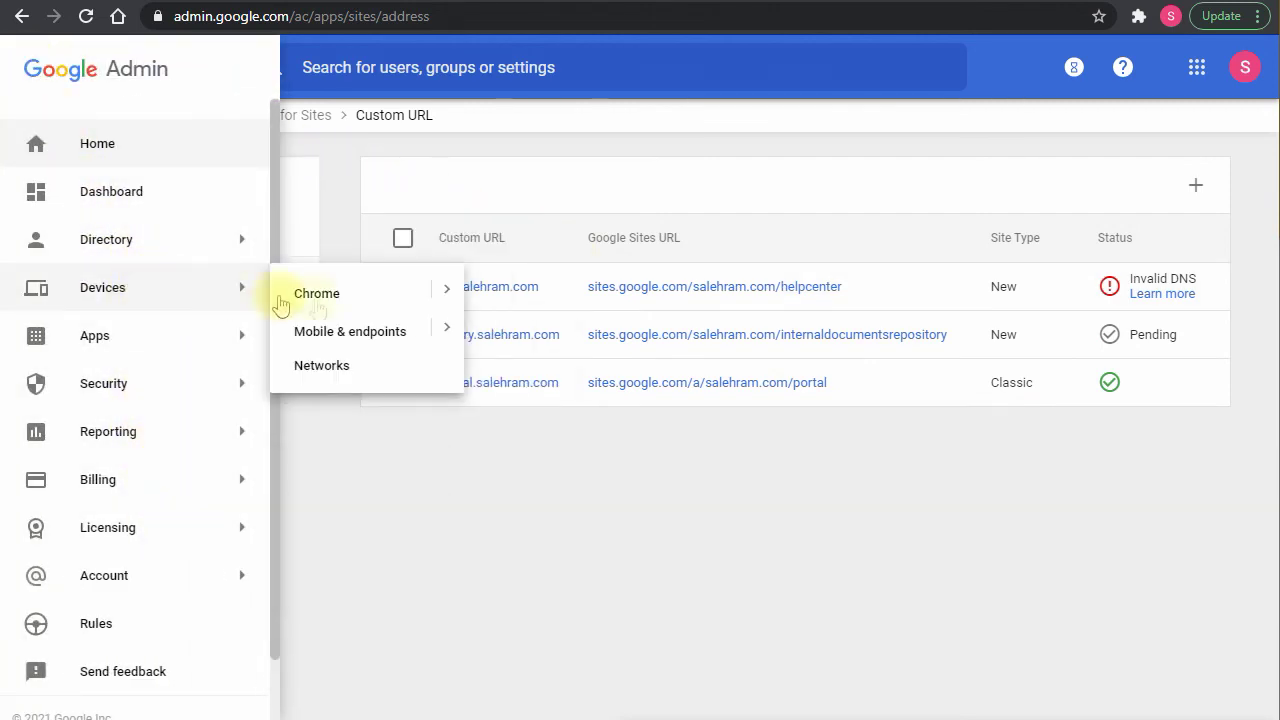
{"action": "left_click", "coordinate": [448, 292]}
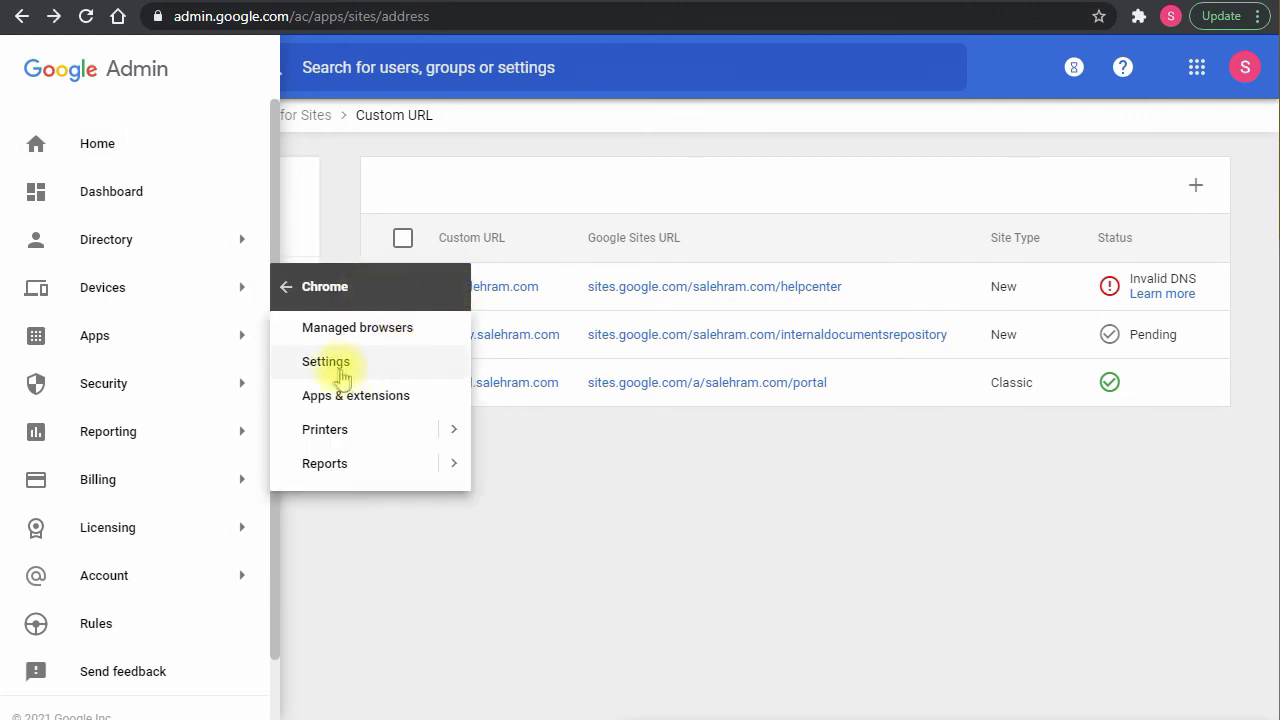
{"action": "left_click", "coordinate": [327, 362]}
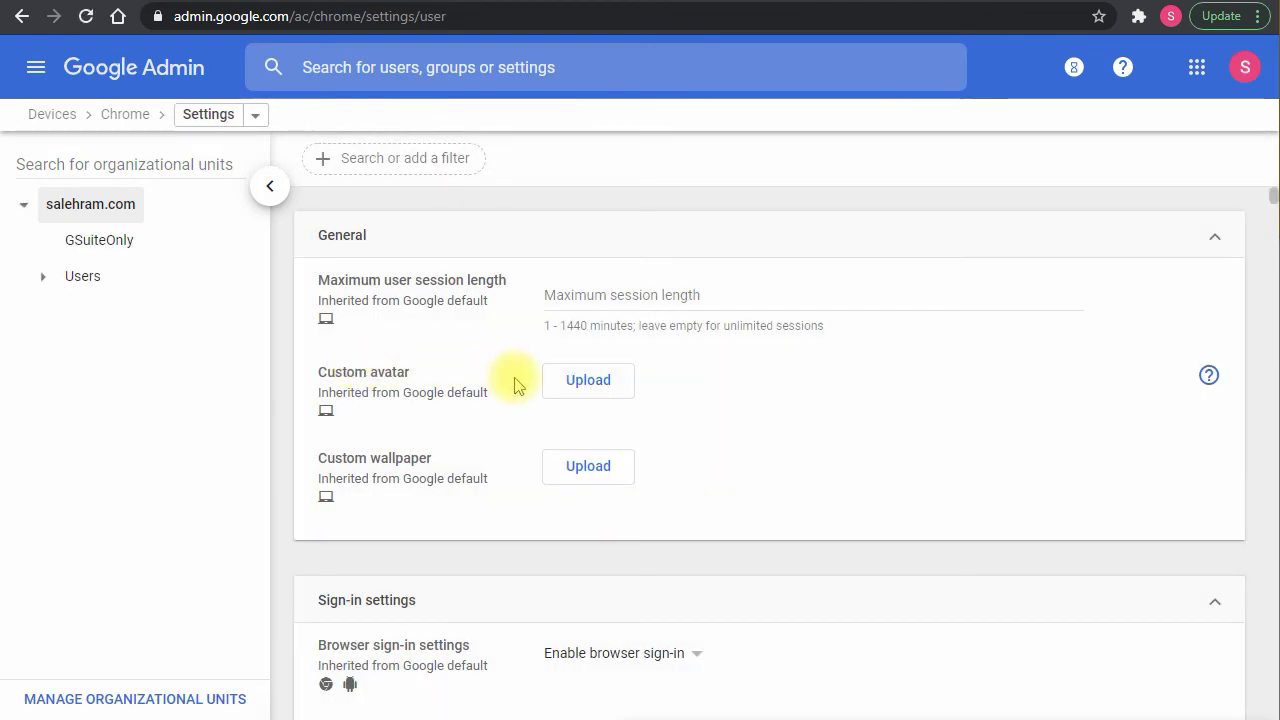
{"action": "scroll", "coordinate": [664, 375], "scroll_direction": "down", "scroll_amount": 6}
{"action": "scroll", "coordinate": [664, 375], "scroll_direction": "up", "scroll_amount": 3}
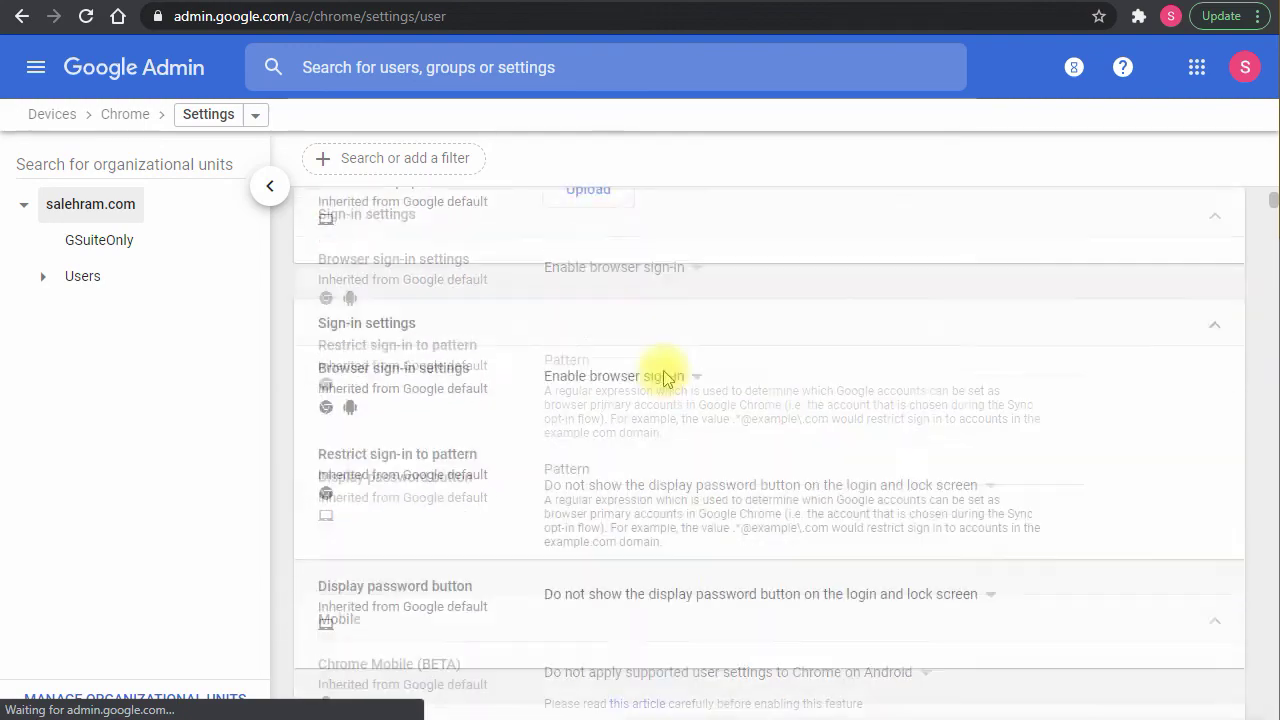
{"action": "scroll", "coordinate": [600, 320], "scroll_direction": "up", "scroll_amount": 3}
Step: Filter the Chrome settings by the full-text term "home"
{"action": "left_click", "coordinate": [558, 172]}
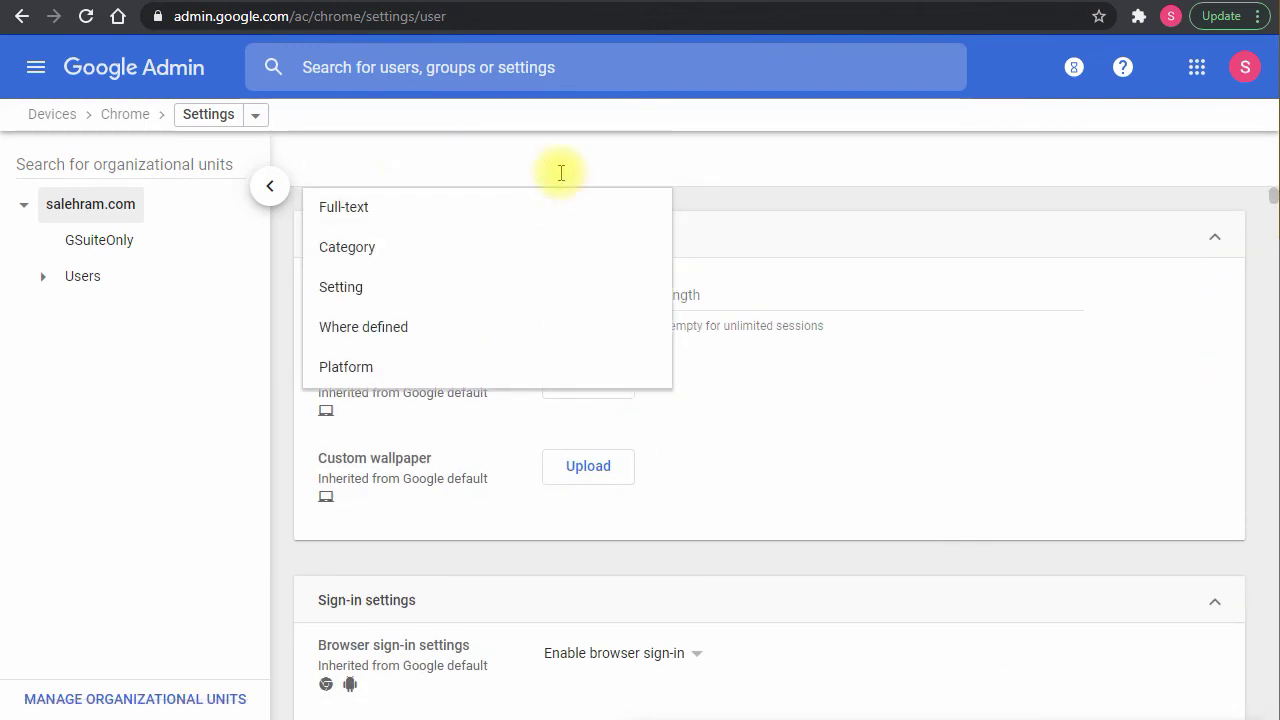
{"action": "type", "text": "home"}
{"action": "key", "text": "Down"}
{"action": "key", "text": "Return"}
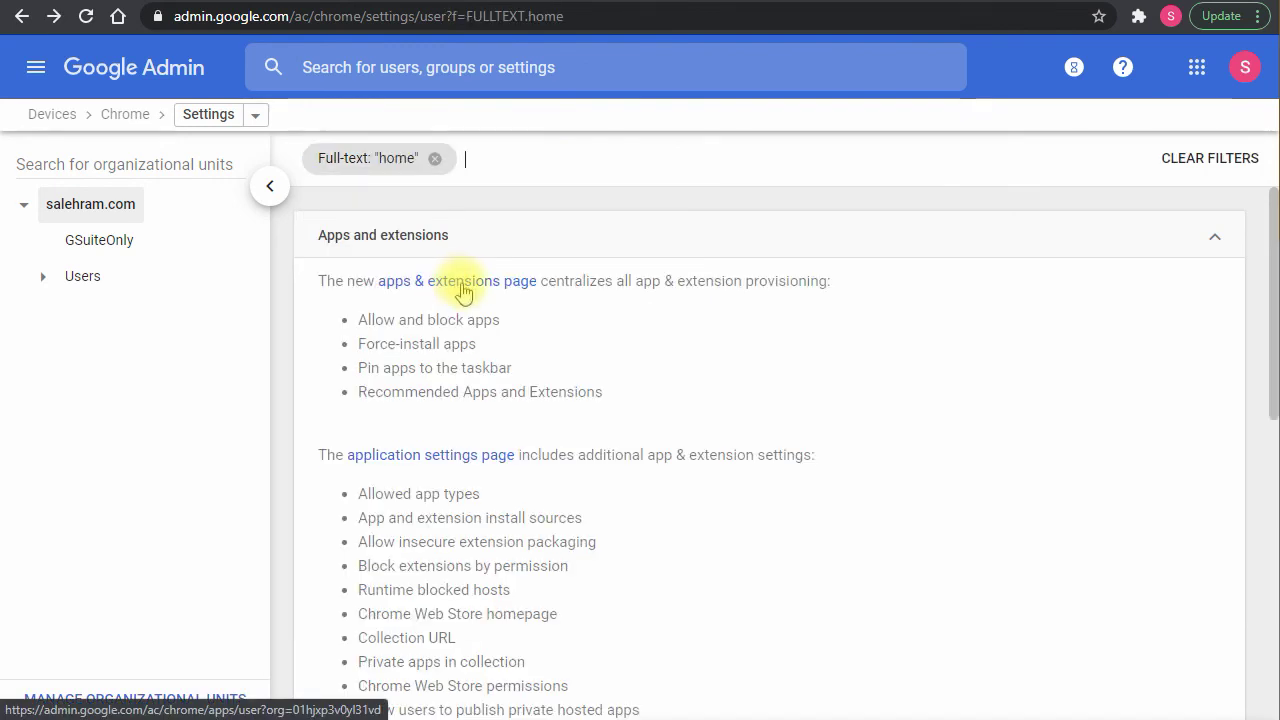
{"action": "scroll", "coordinate": [450, 295], "scroll_direction": "down", "scroll_amount": 5}
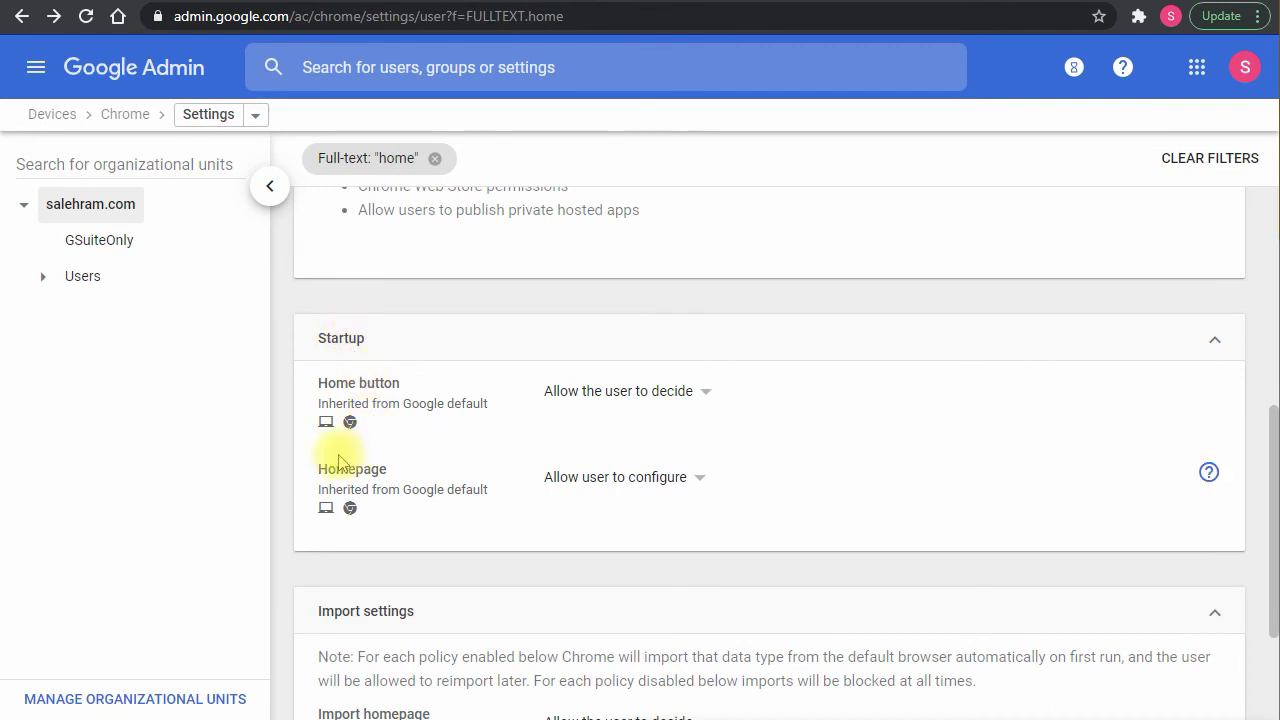
{"action": "left_click", "coordinate": [630, 480]}
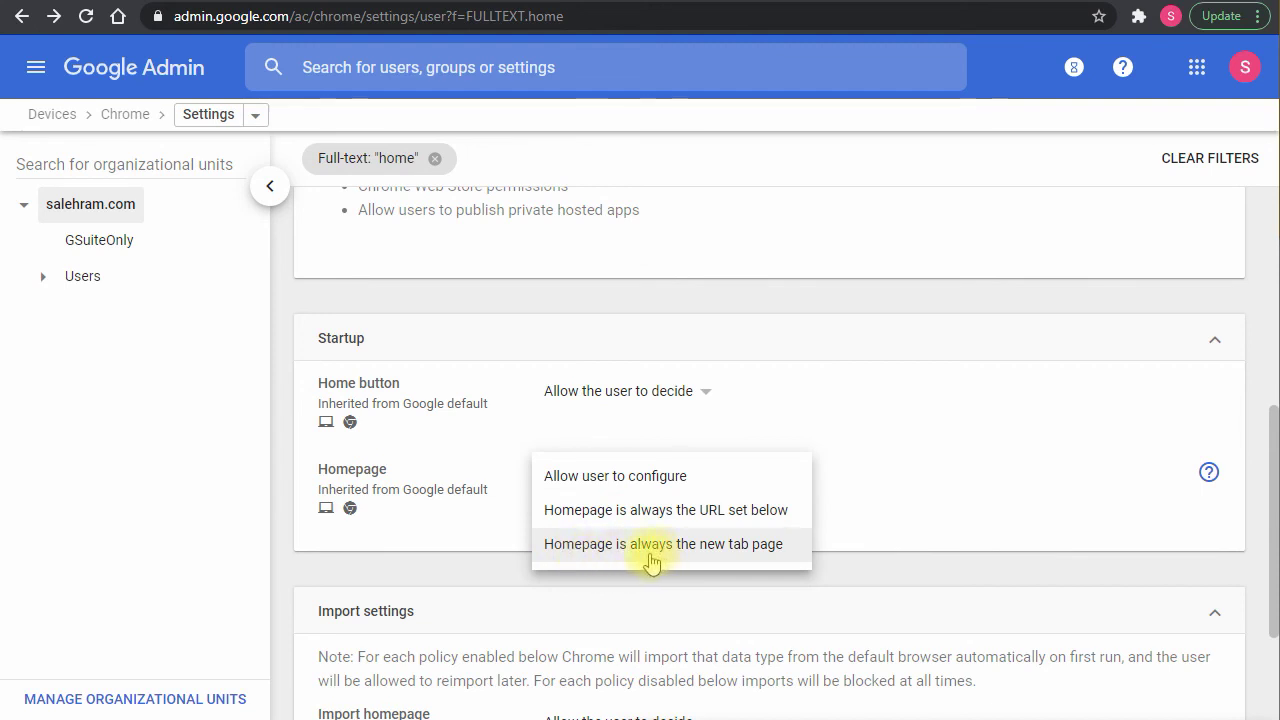
{"action": "left_click", "coordinate": [582, 514]}
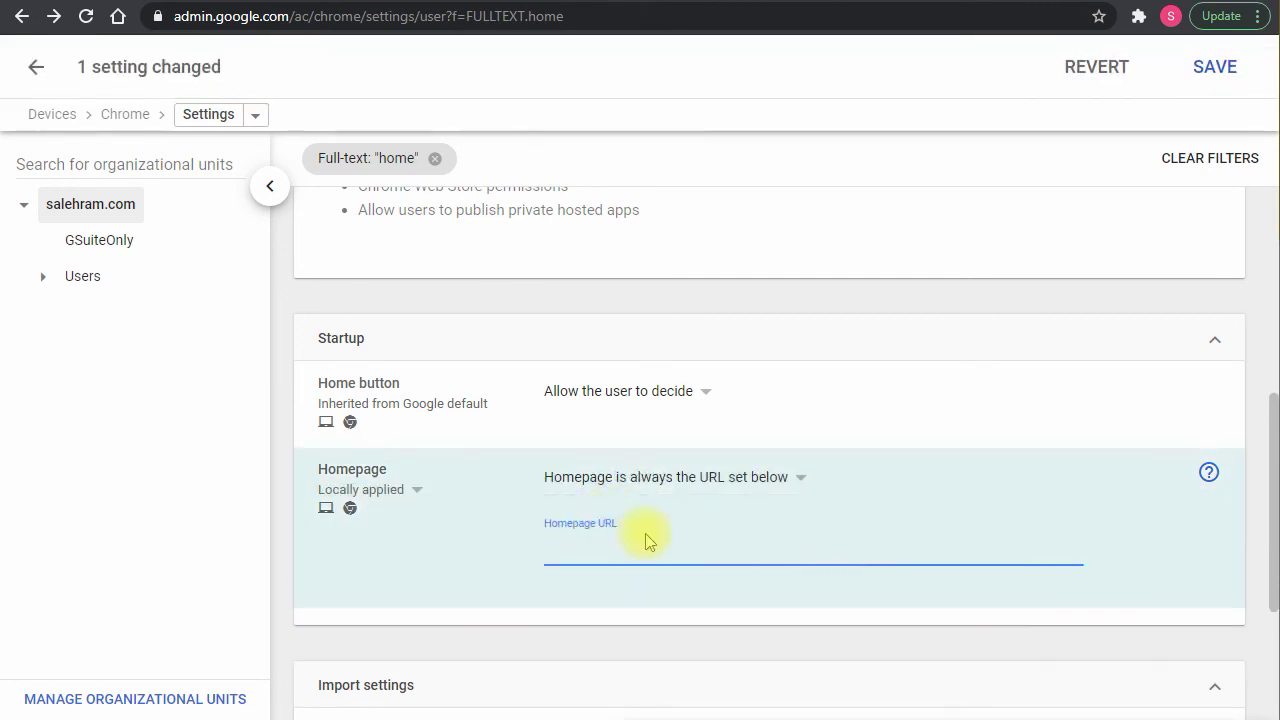
{"action": "type", "text": "salehram.com/internaldocumentsrepository/internal-policies-and-workflows"}
{"action": "left_click_drag", "start_coordinate": [860, 551], "coordinate": [546, 566]}
{"action": "key", "text": "BackSpace"}
{"action": "key", "text": "BackSpace"}
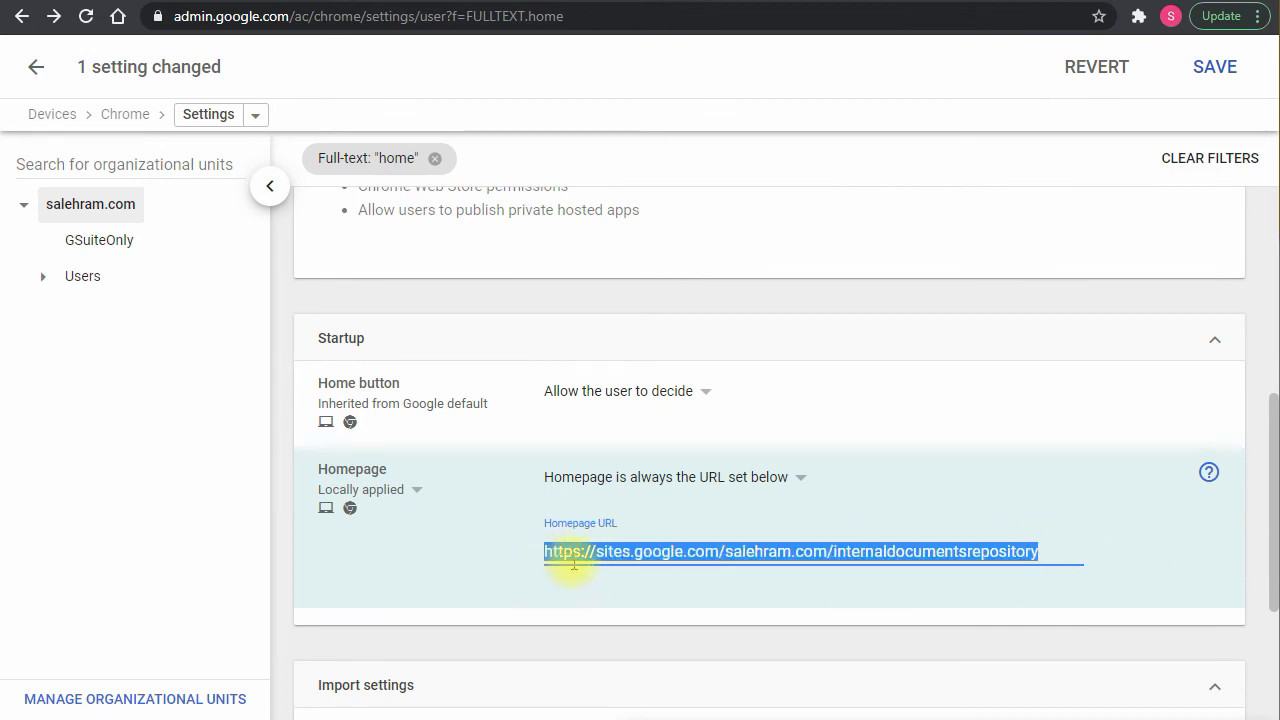
{"action": "left_click", "coordinate": [575, 553]}
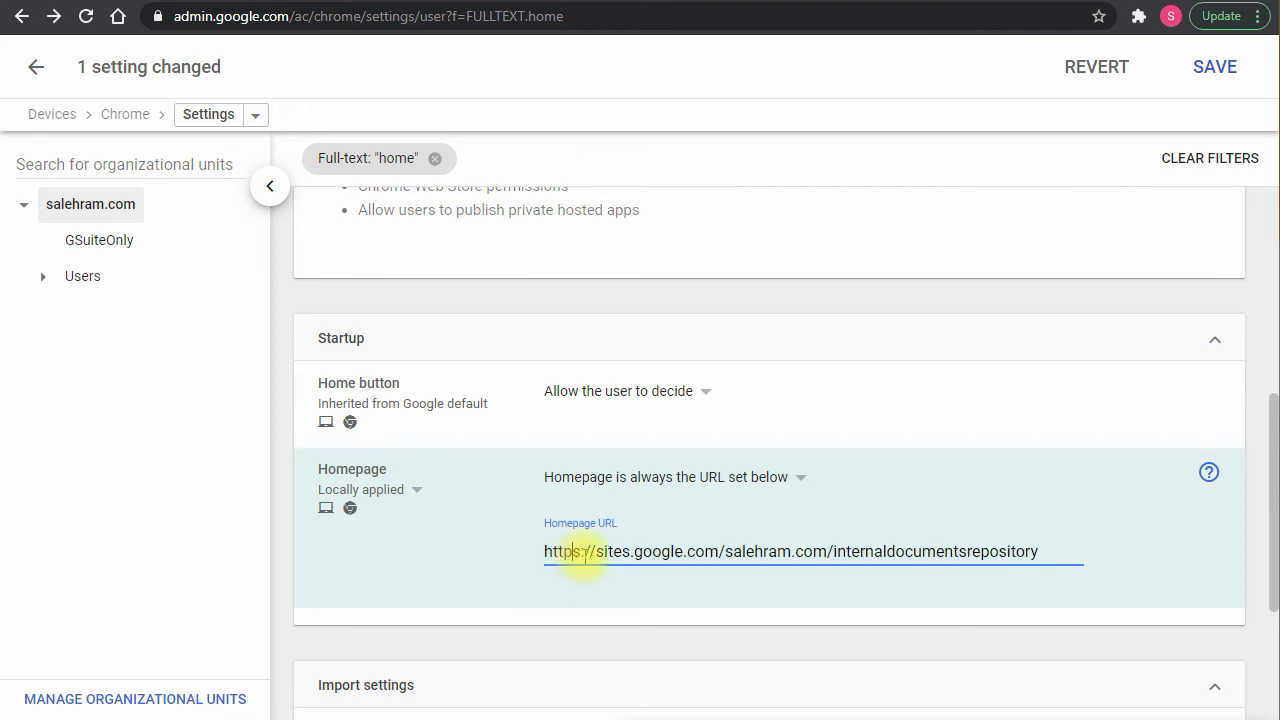